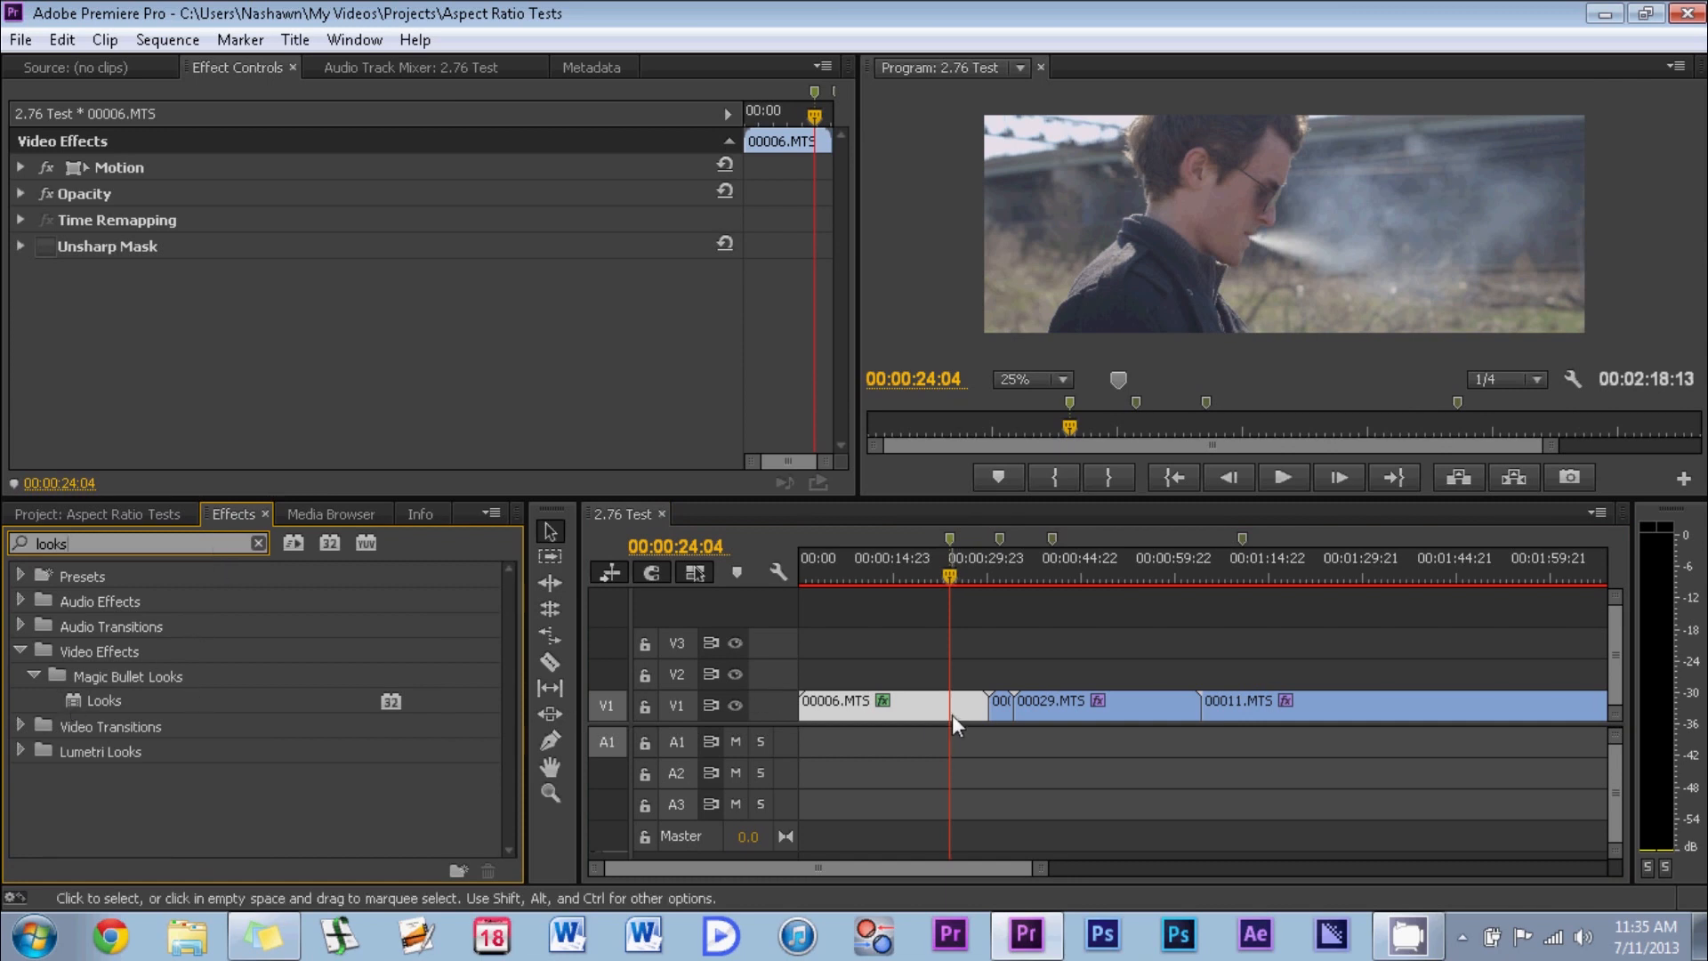
# - Apply the Magic Bullet Looks effect to clip 00006.MTS, order it above Unsharp Mask and open its look editor
pyautogui.doubleClick(78, 703)
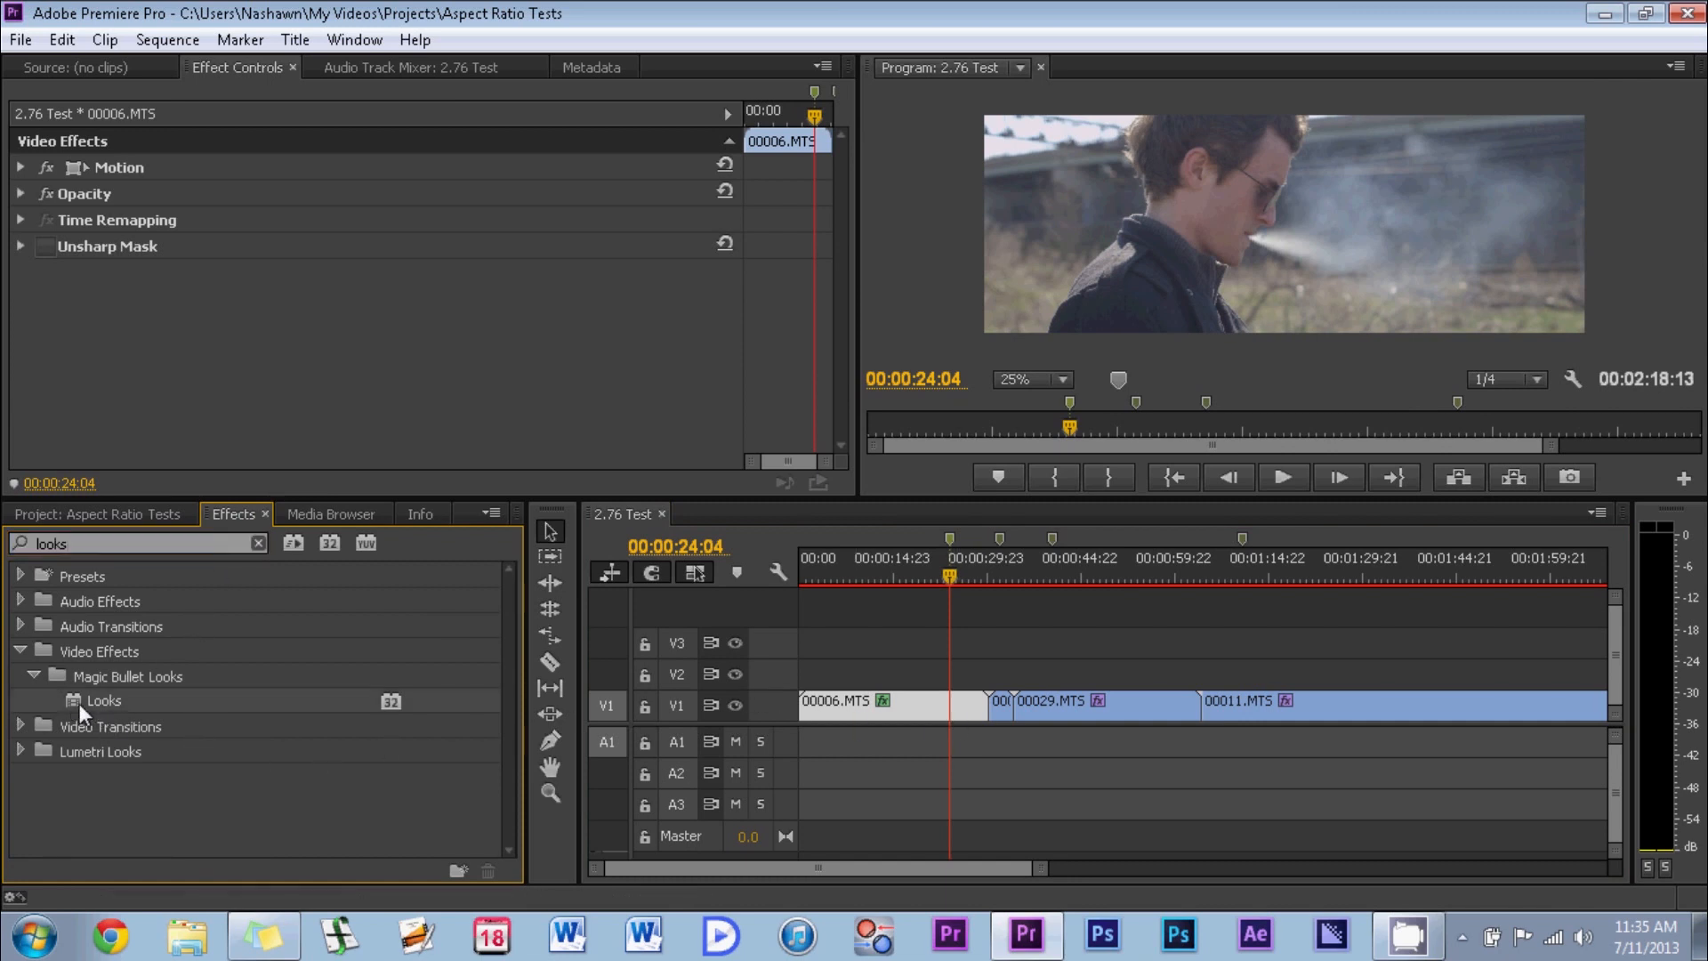
pyautogui.moveTo(93, 270); pyautogui.dragTo(105, 237)
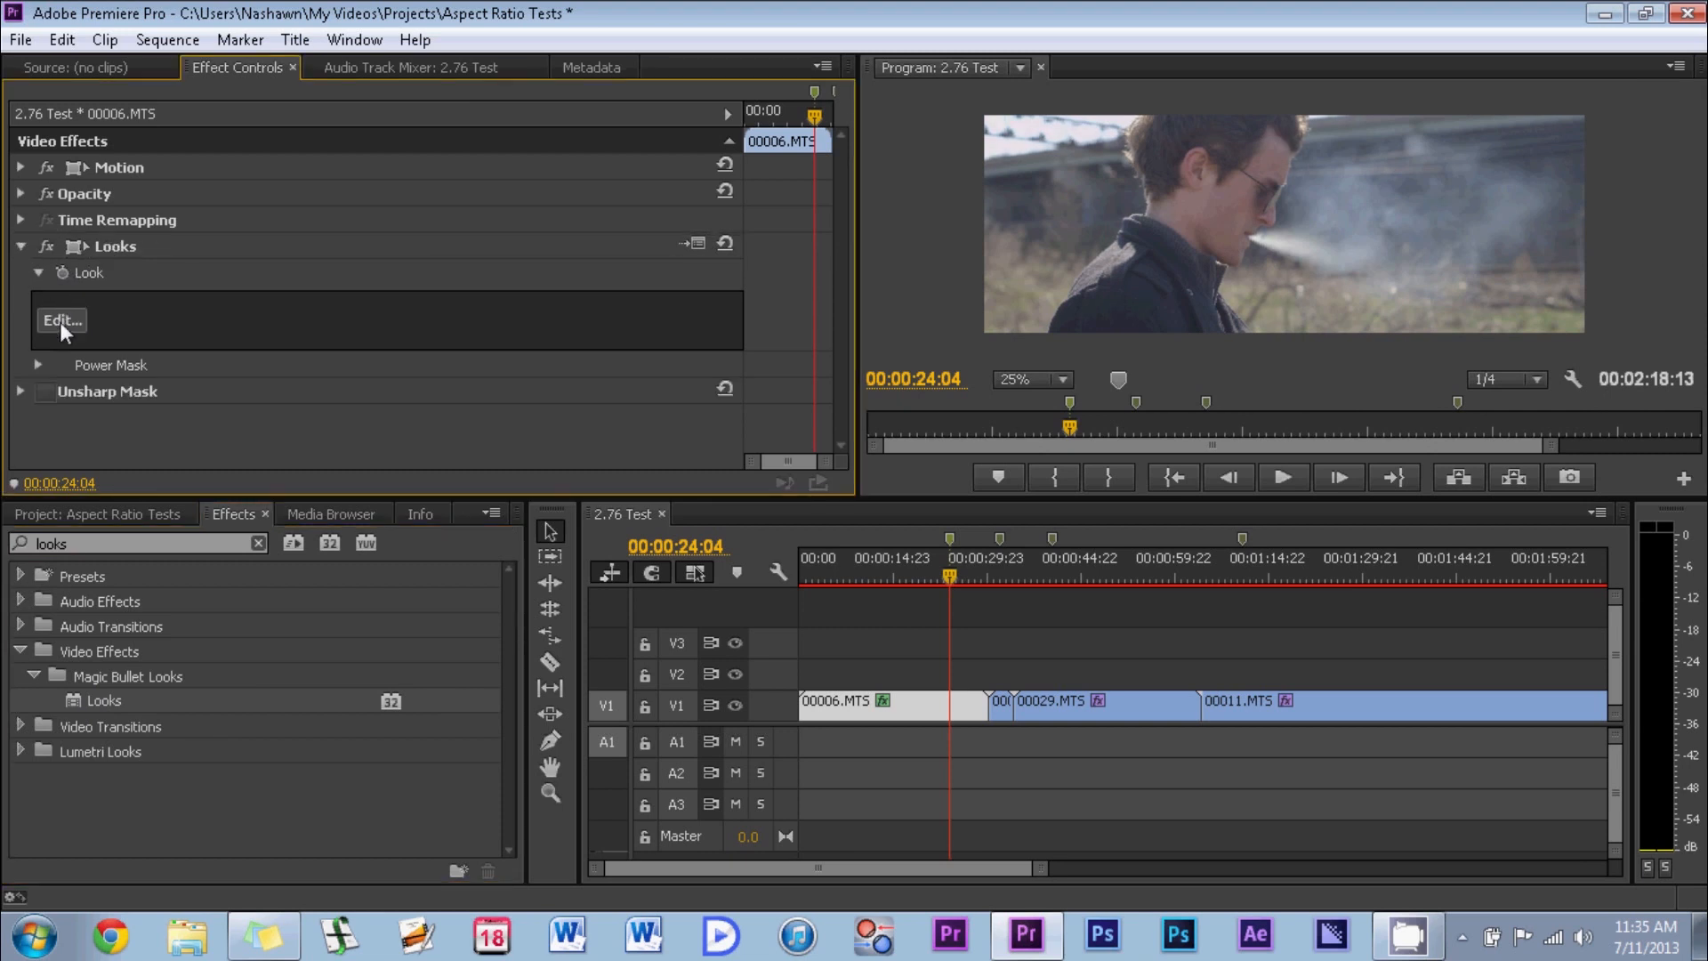
pyautogui.click(61, 320)
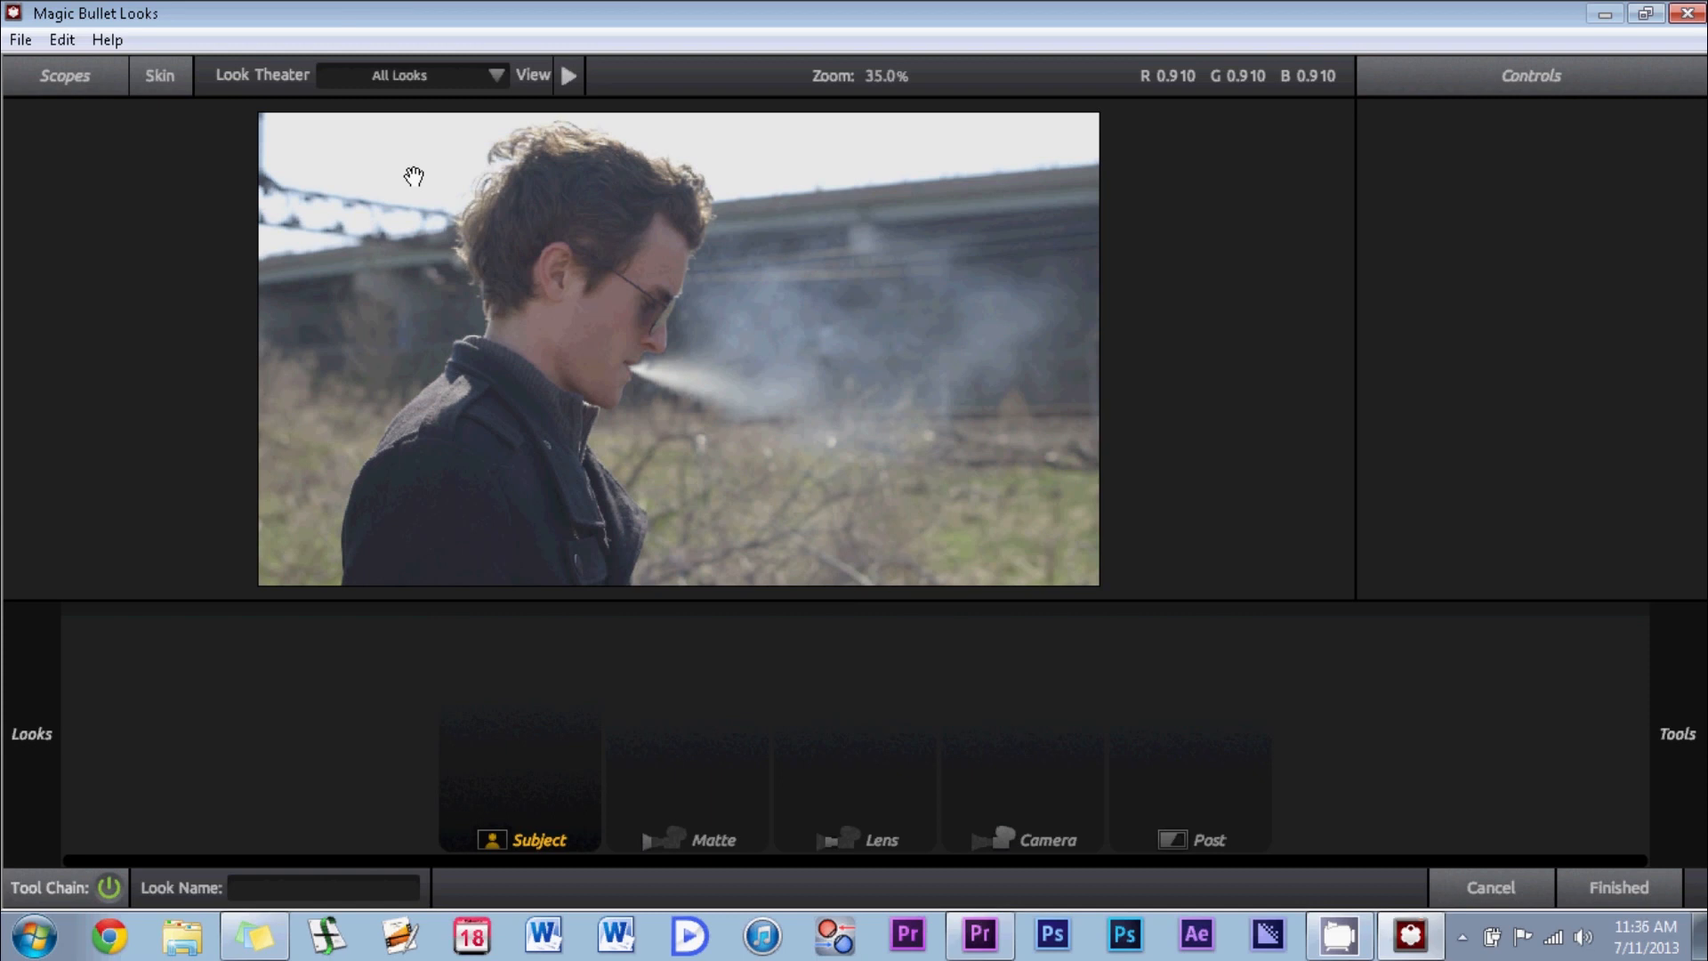
# - Show the scopes with the Hue/Lightness graph expanded
pyautogui.click(66, 83)
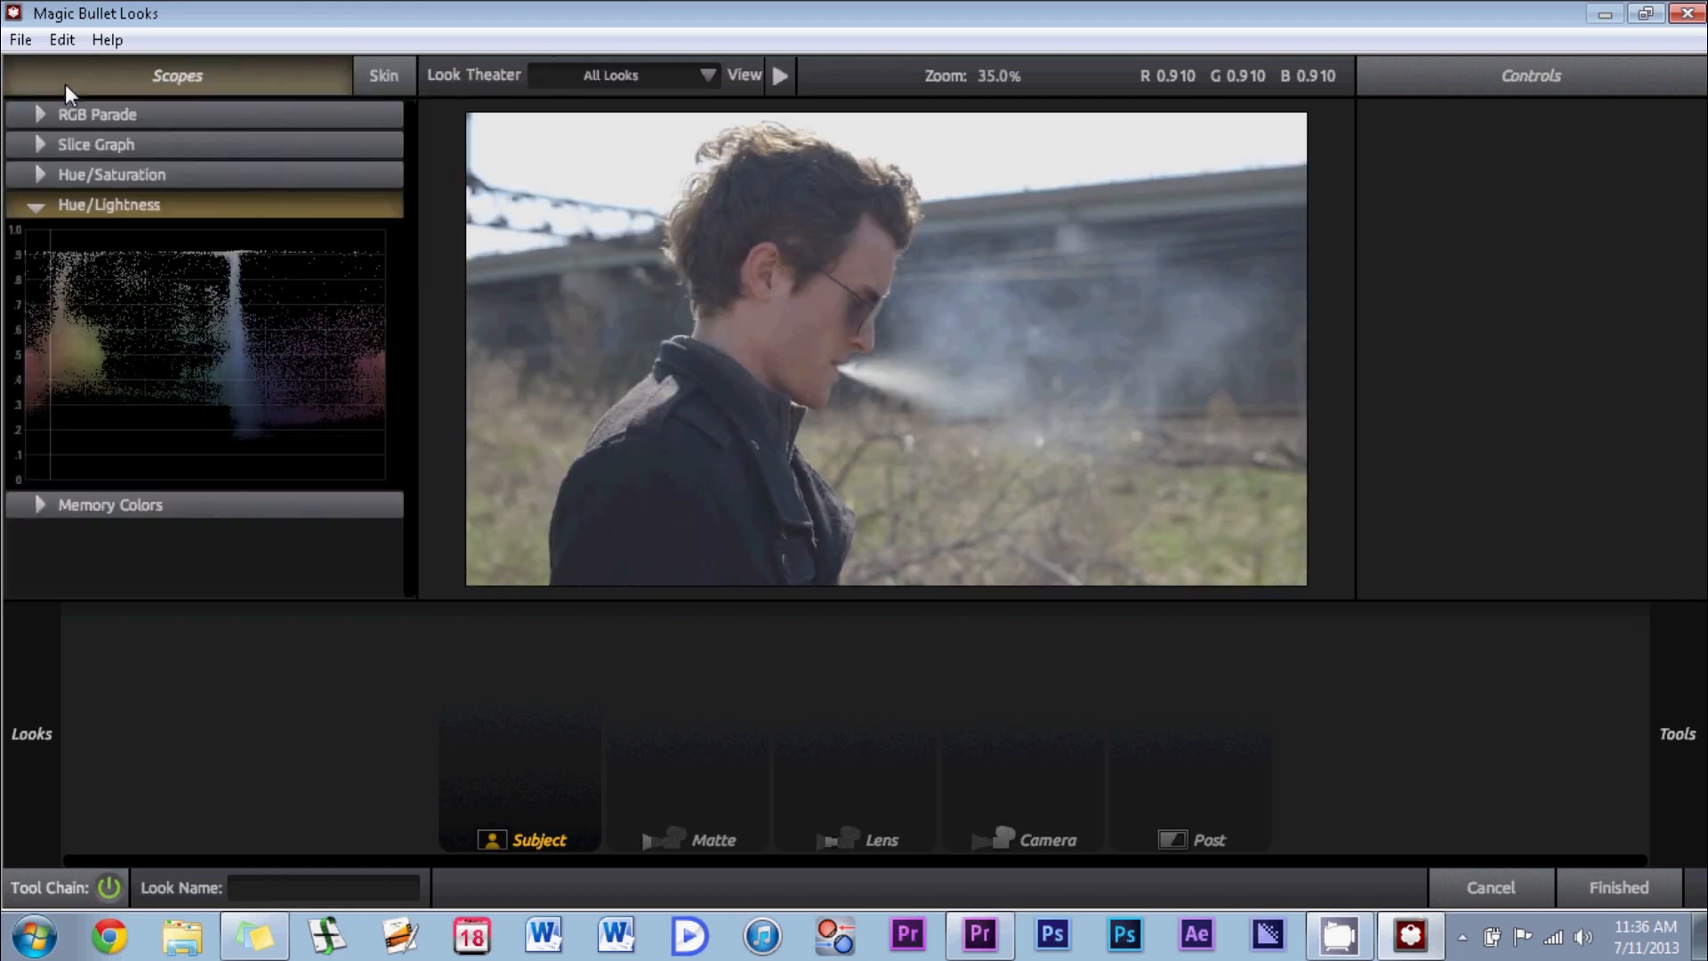
pyautogui.click(37, 206)
pyautogui.click(38, 205)
# - Add an Exposure tool to the Subject stage and set its stops to -0.90
pyautogui.moveTo(1677, 733)
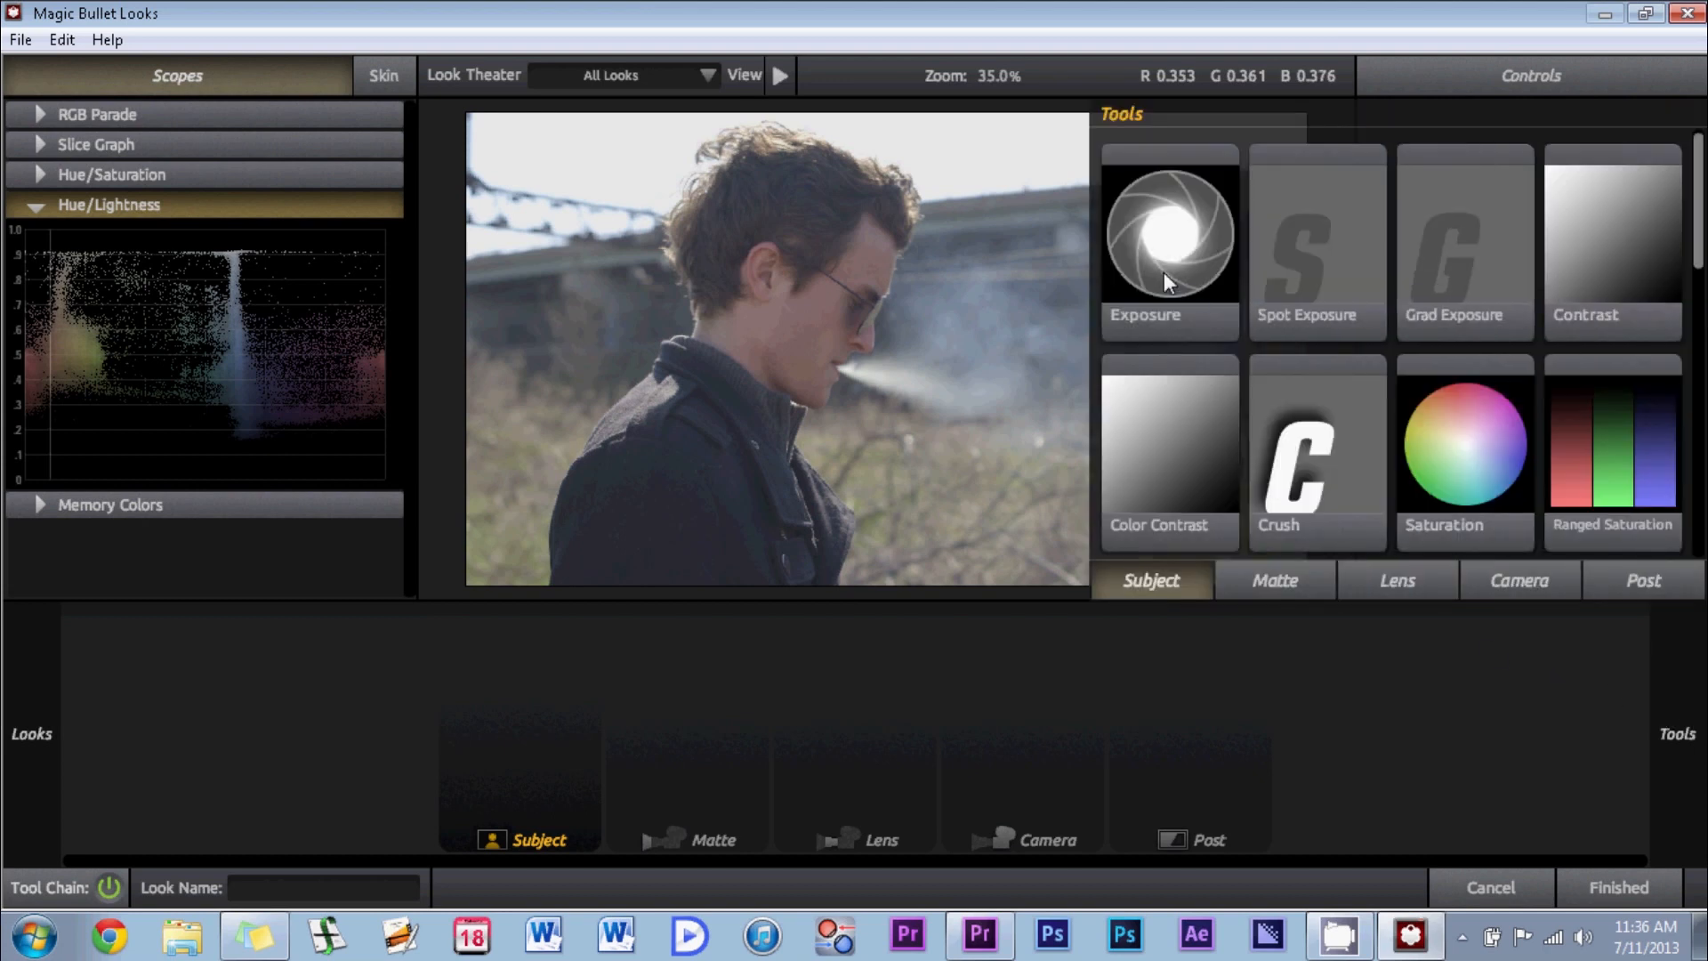
pyautogui.moveTo(1164, 270); pyautogui.dragTo(490, 684)
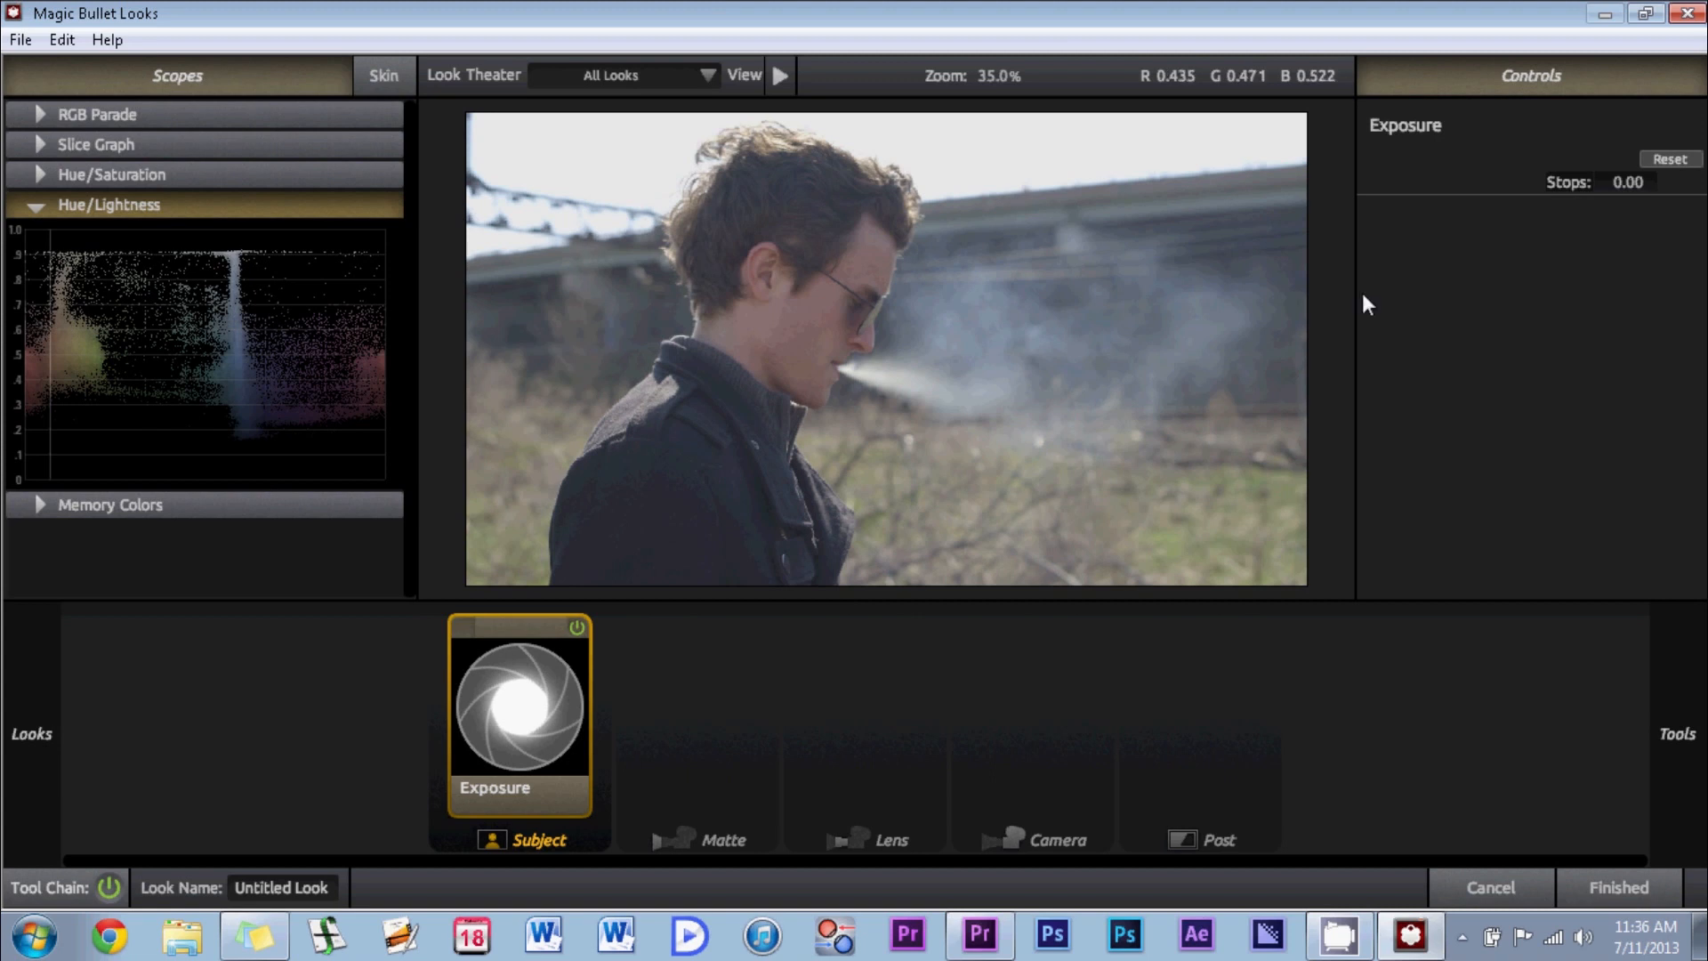
pyautogui.moveTo(1626, 184); pyautogui.dragTo(1623, 186)
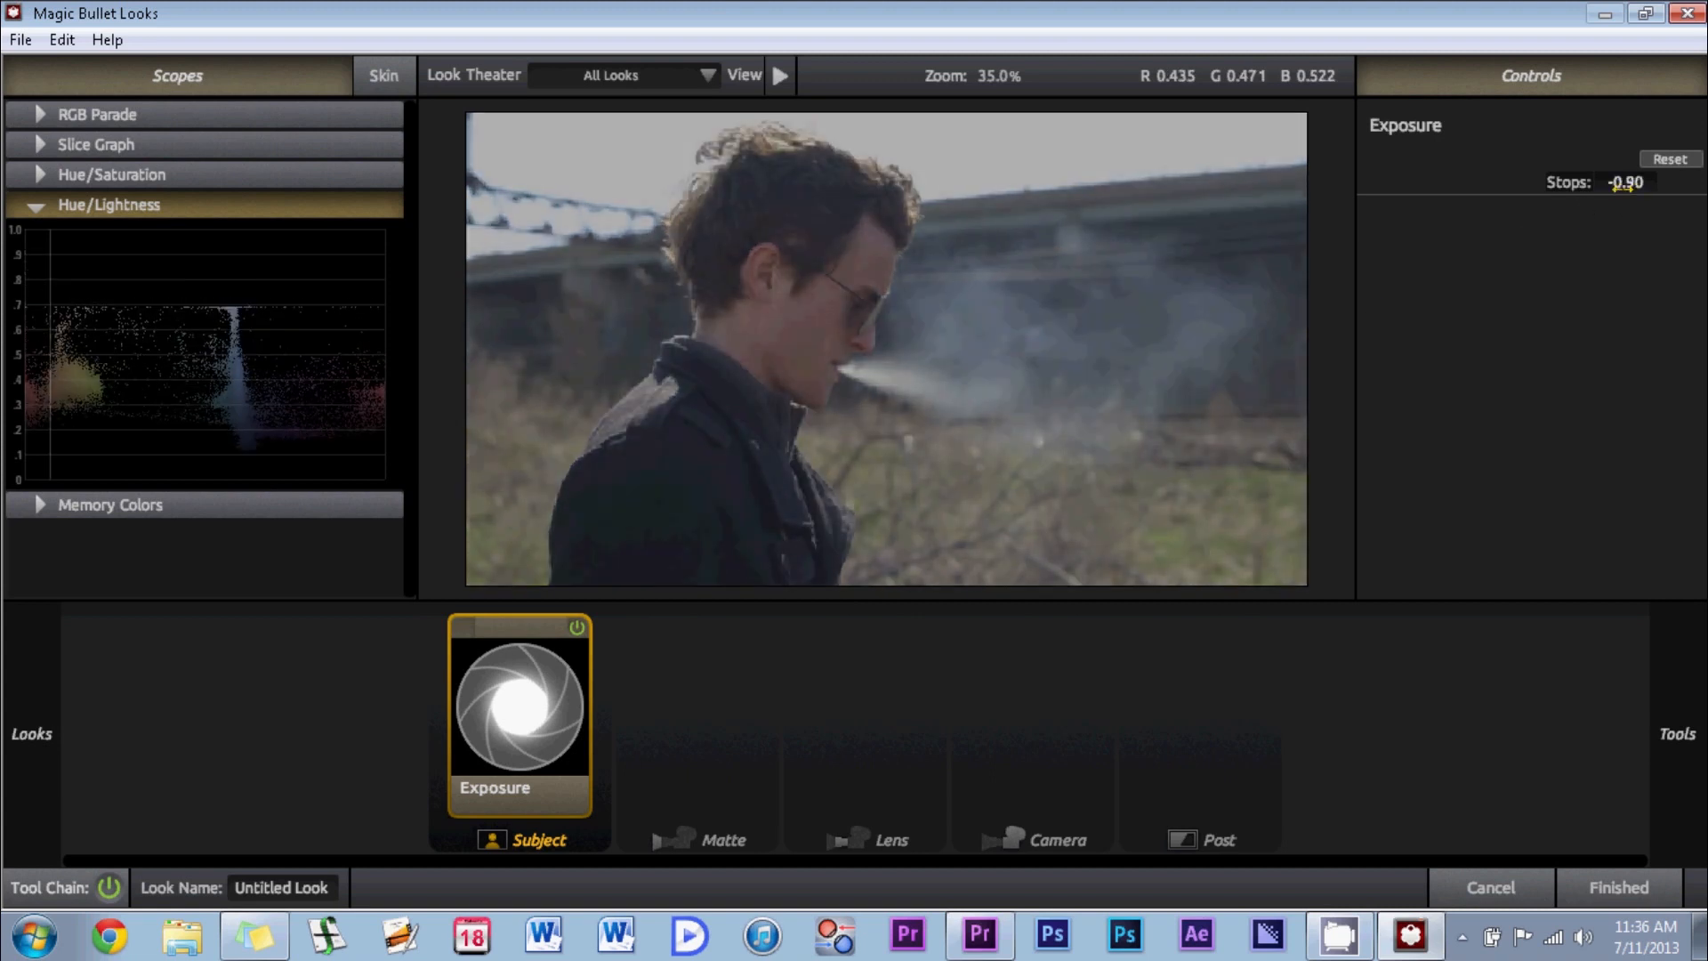
pyautogui.moveTo(1622, 186); pyautogui.dragTo(1624, 187)
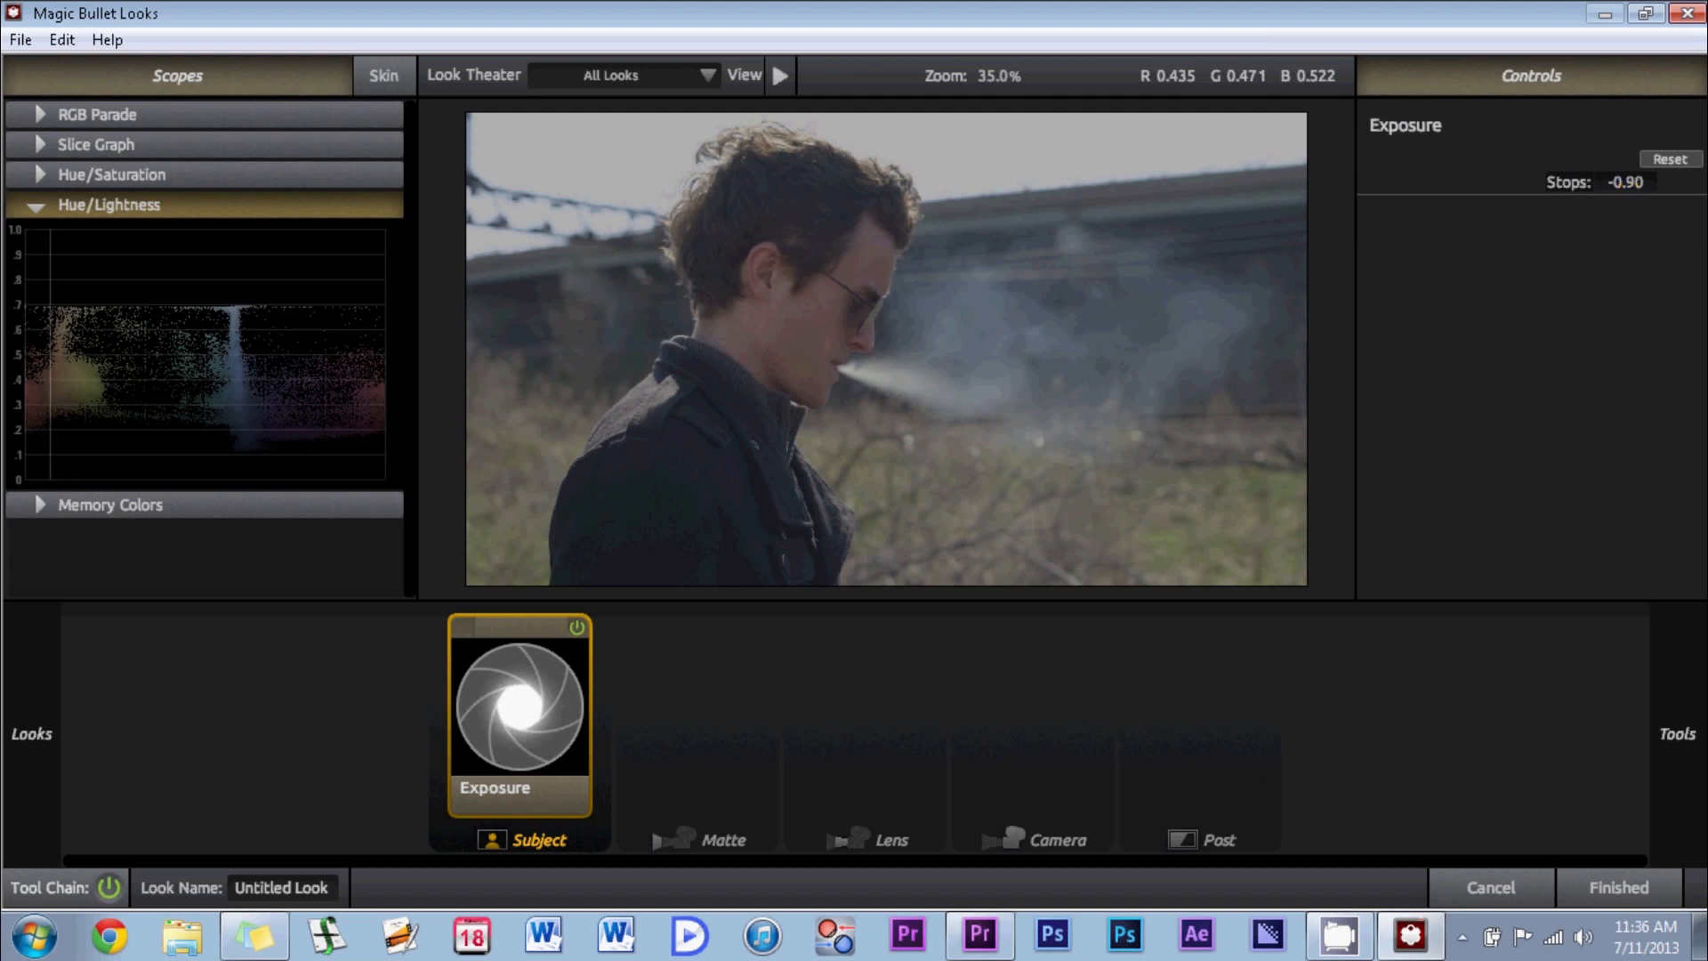
# - Add a Contrast tool after Exposure in the Subject stage and set its contrast to +0.670
pyautogui.moveTo(1694, 710)
pyautogui.moveTo(1654, 237); pyautogui.dragTo(862, 557)
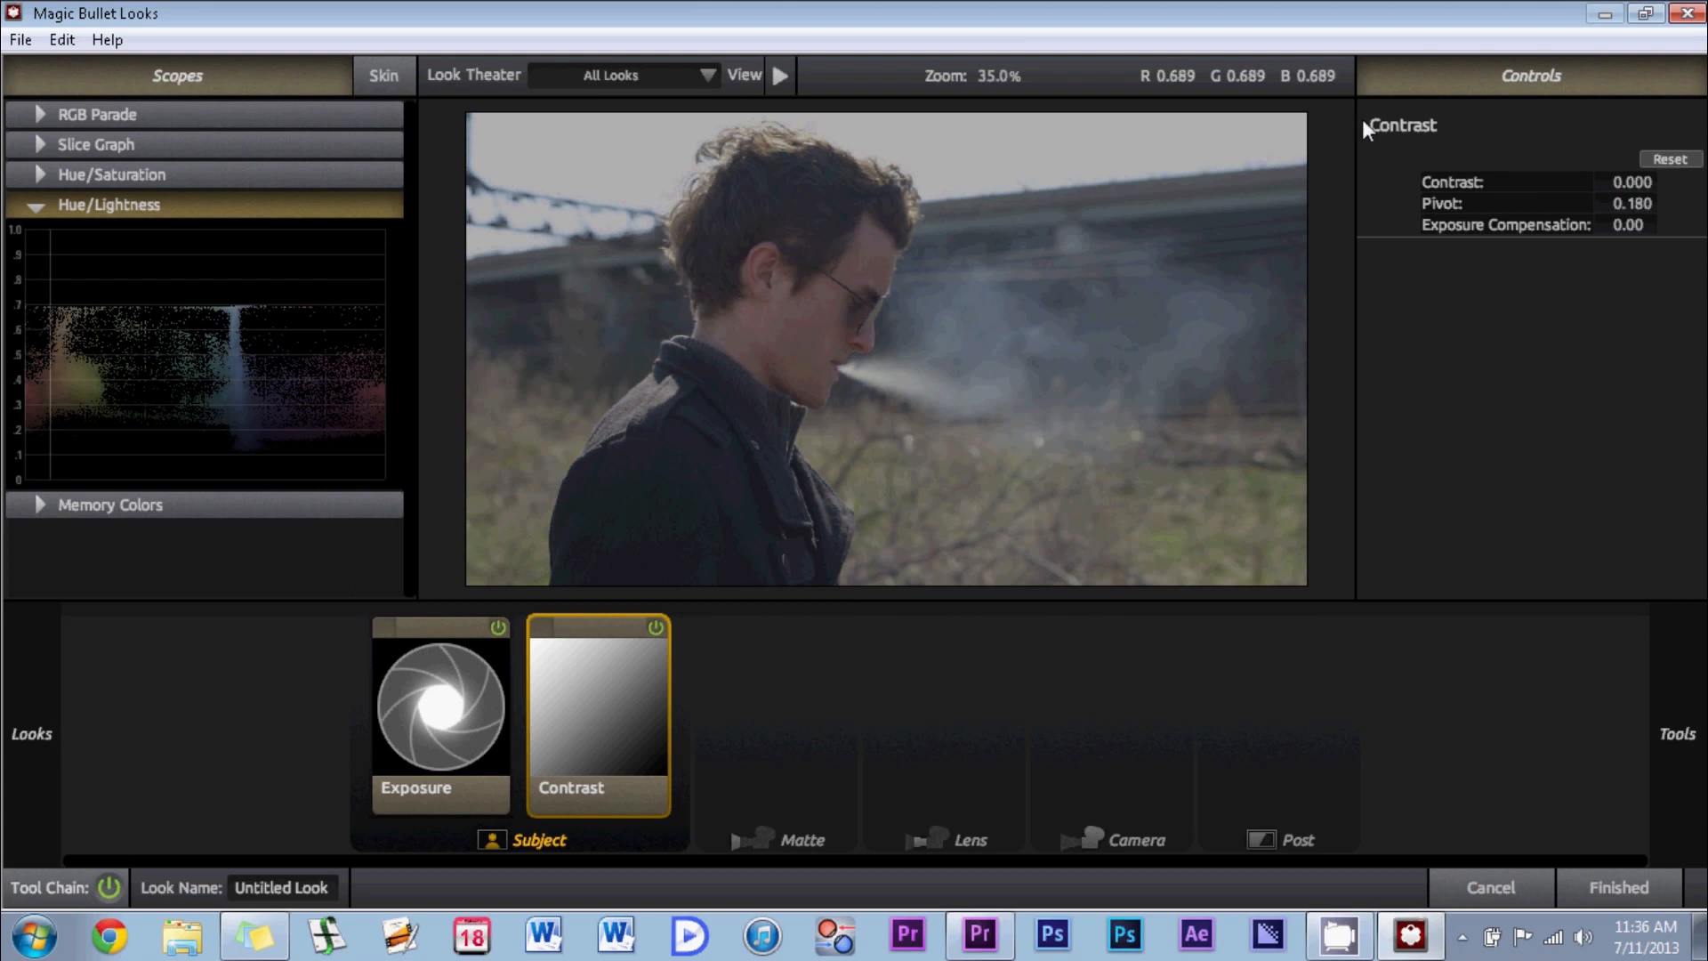
pyautogui.moveTo(1628, 182); pyautogui.dragTo(1685, 161)
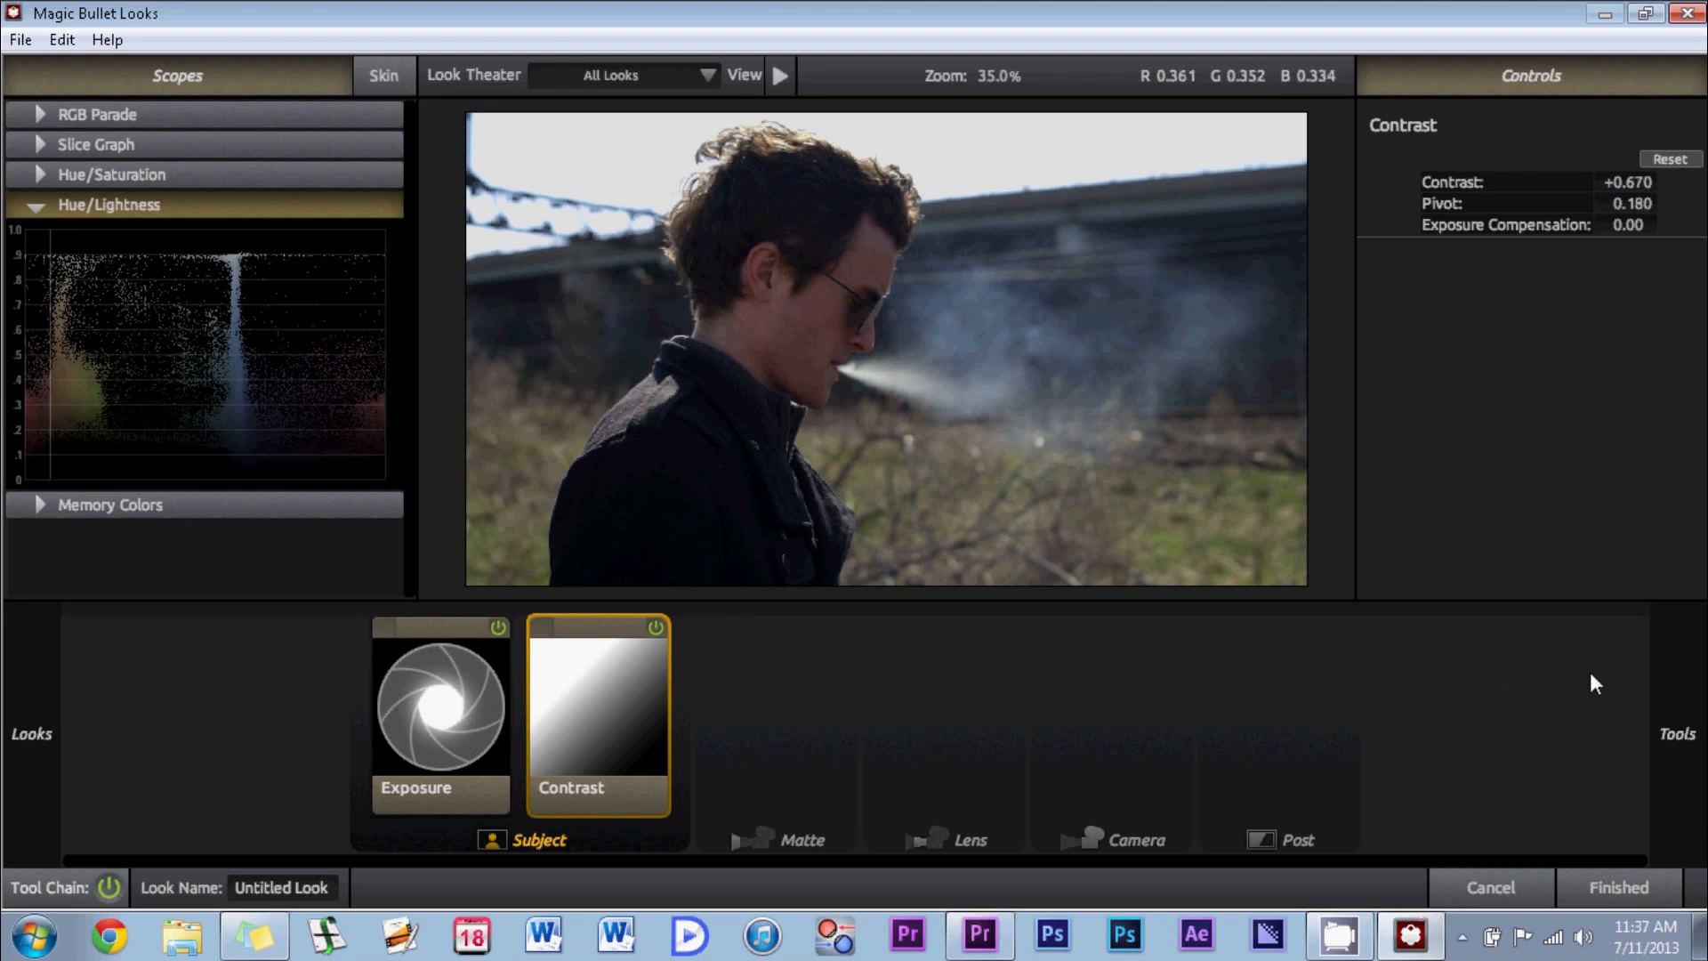
# - Add Colorista 3-Way to the Subject stage with midtone RGB at 1.431, shadow RGB at 0.941 and highlight RGB at 1.099
pyautogui.moveTo(1683, 776)
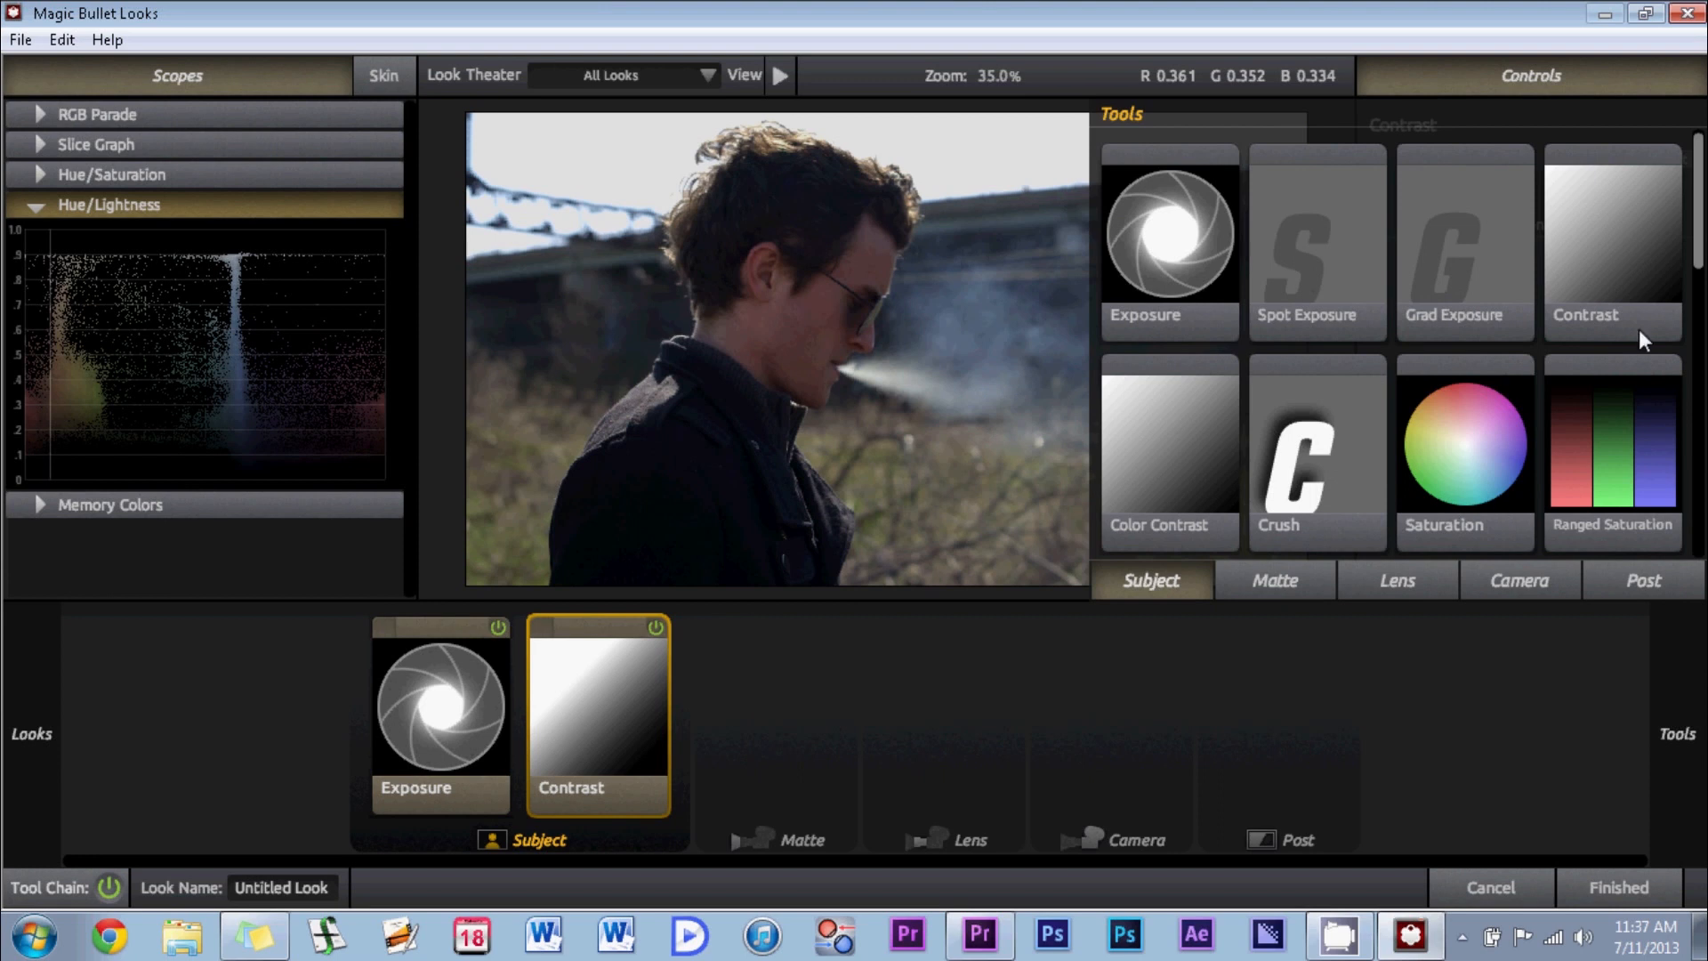
pyautogui.moveTo(1700, 267); pyautogui.dragTo(1702, 357)
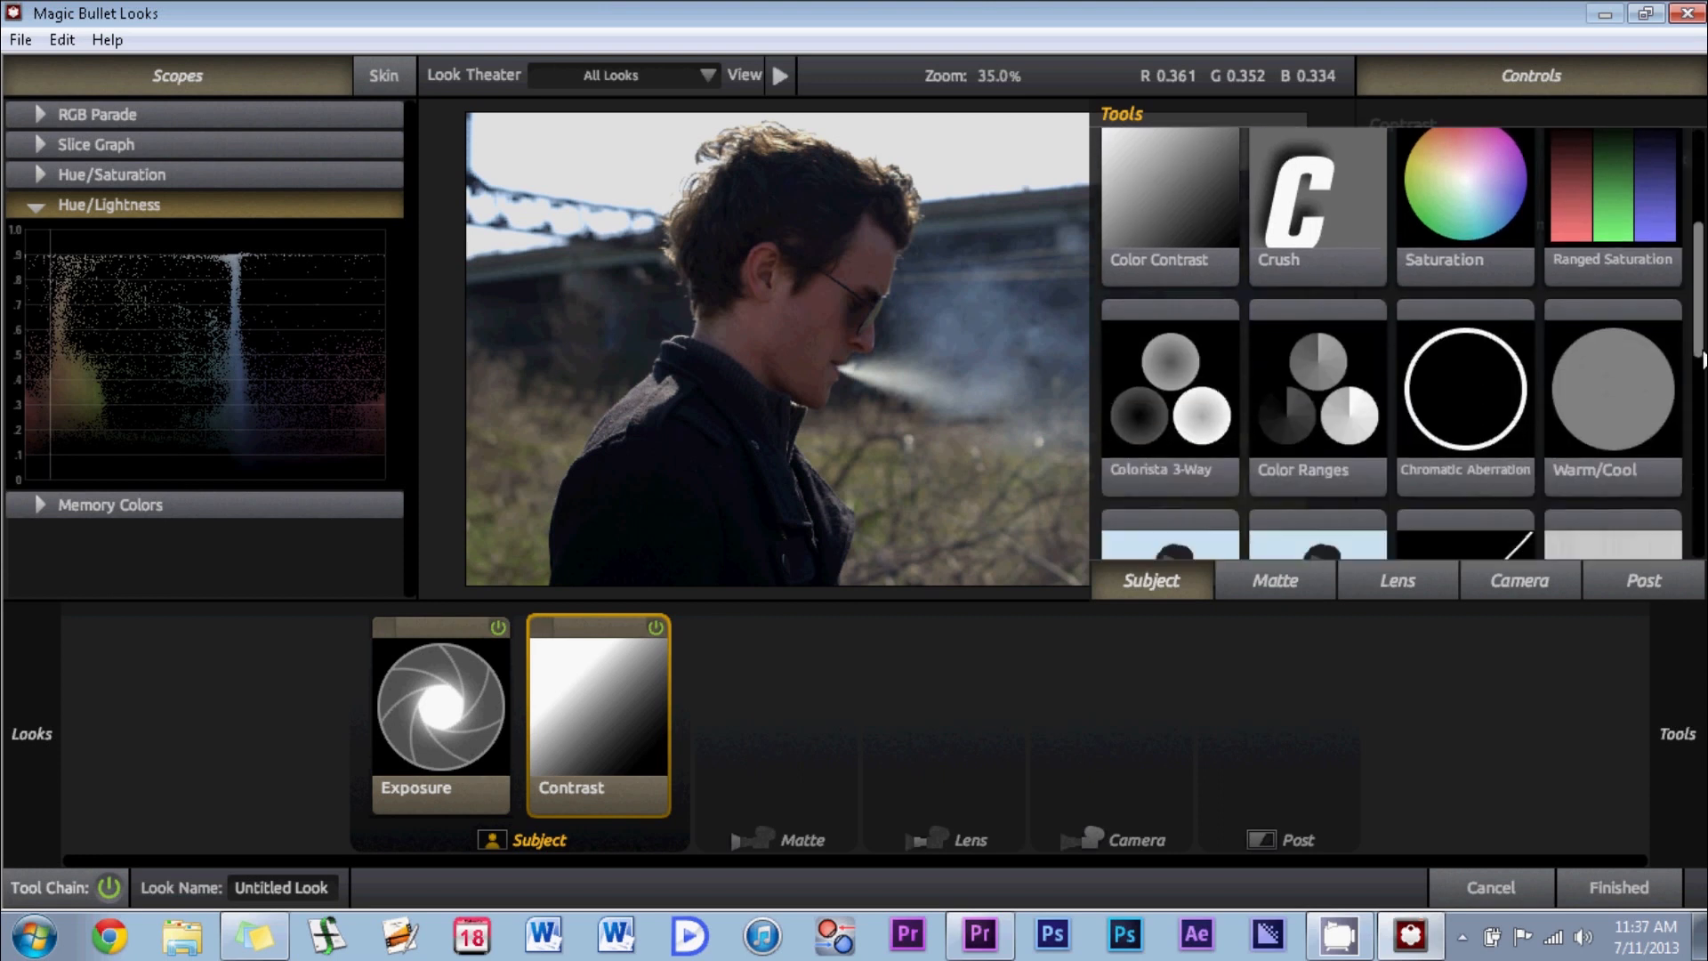
pyautogui.moveTo(1144, 419); pyautogui.dragTo(727, 690)
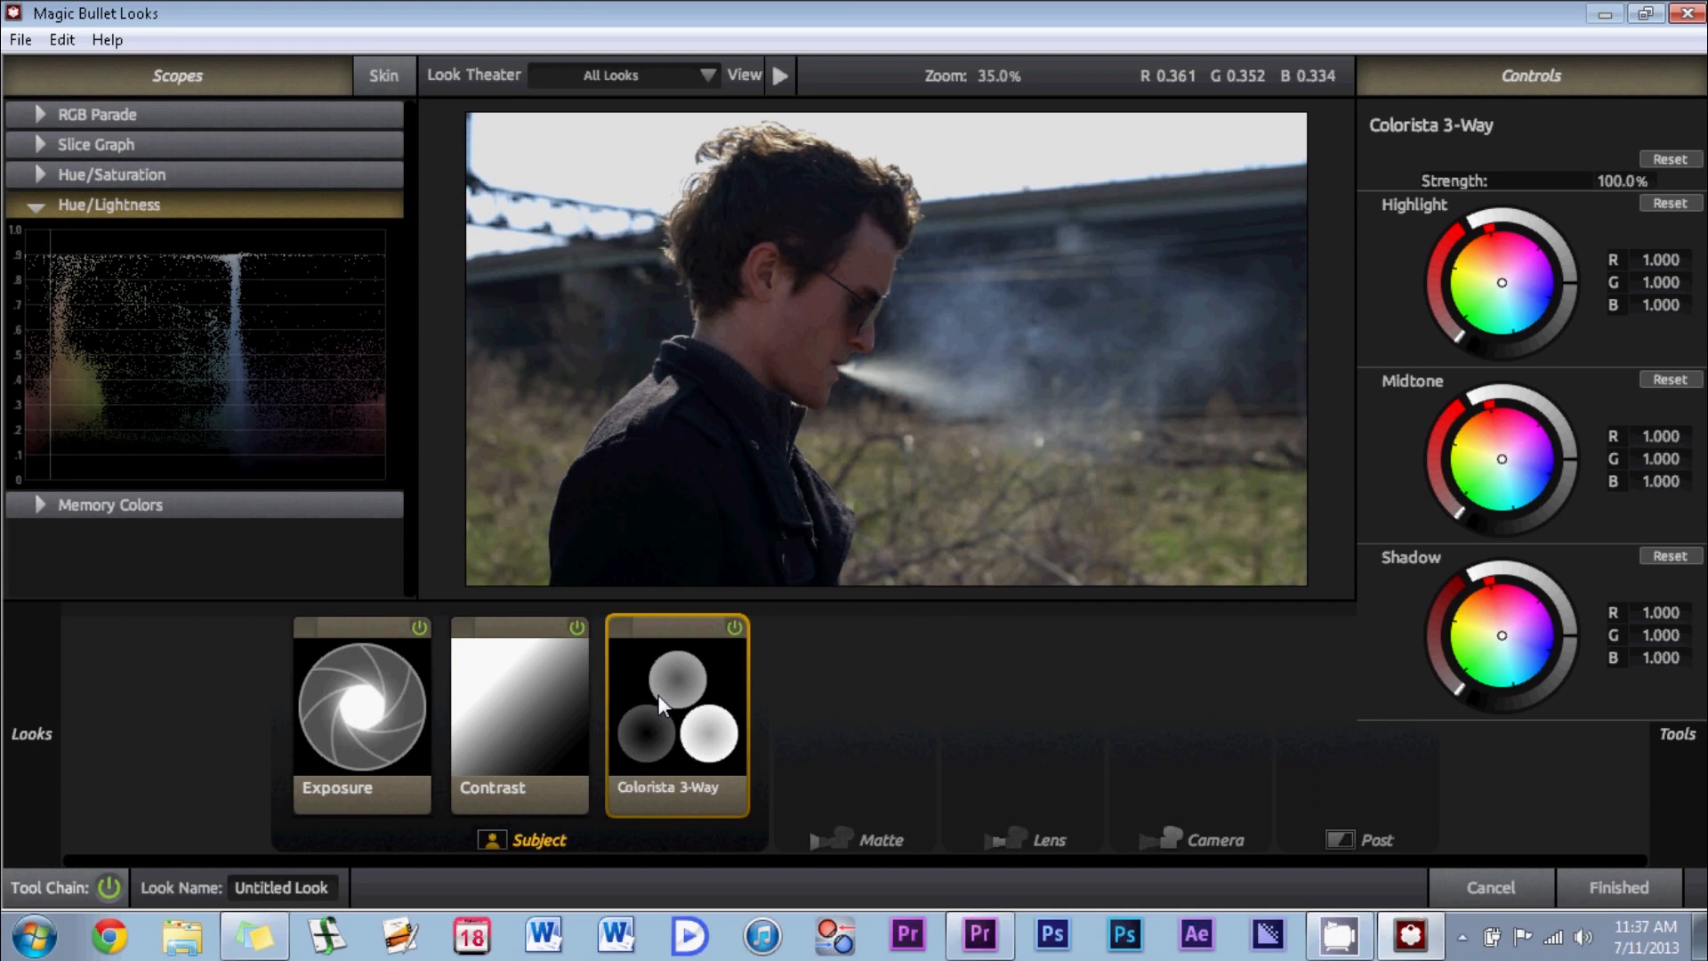
pyautogui.moveTo(1575, 458); pyautogui.dragTo(1563, 356)
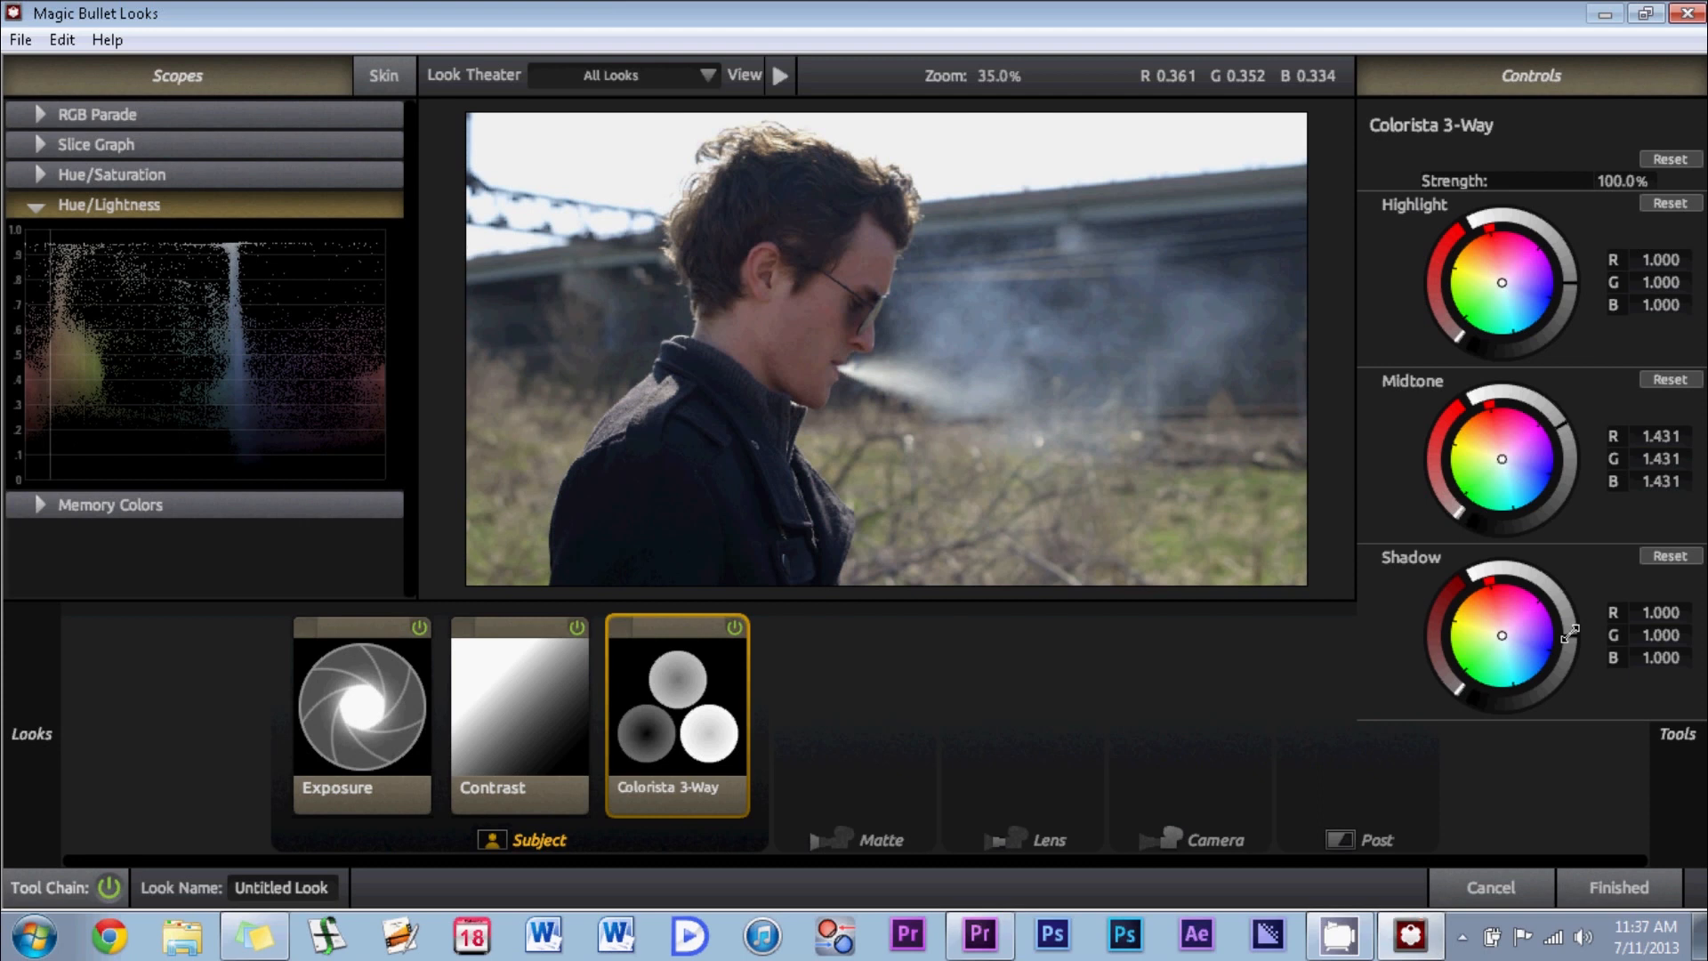
pyautogui.moveTo(1570, 634); pyautogui.dragTo(1569, 647)
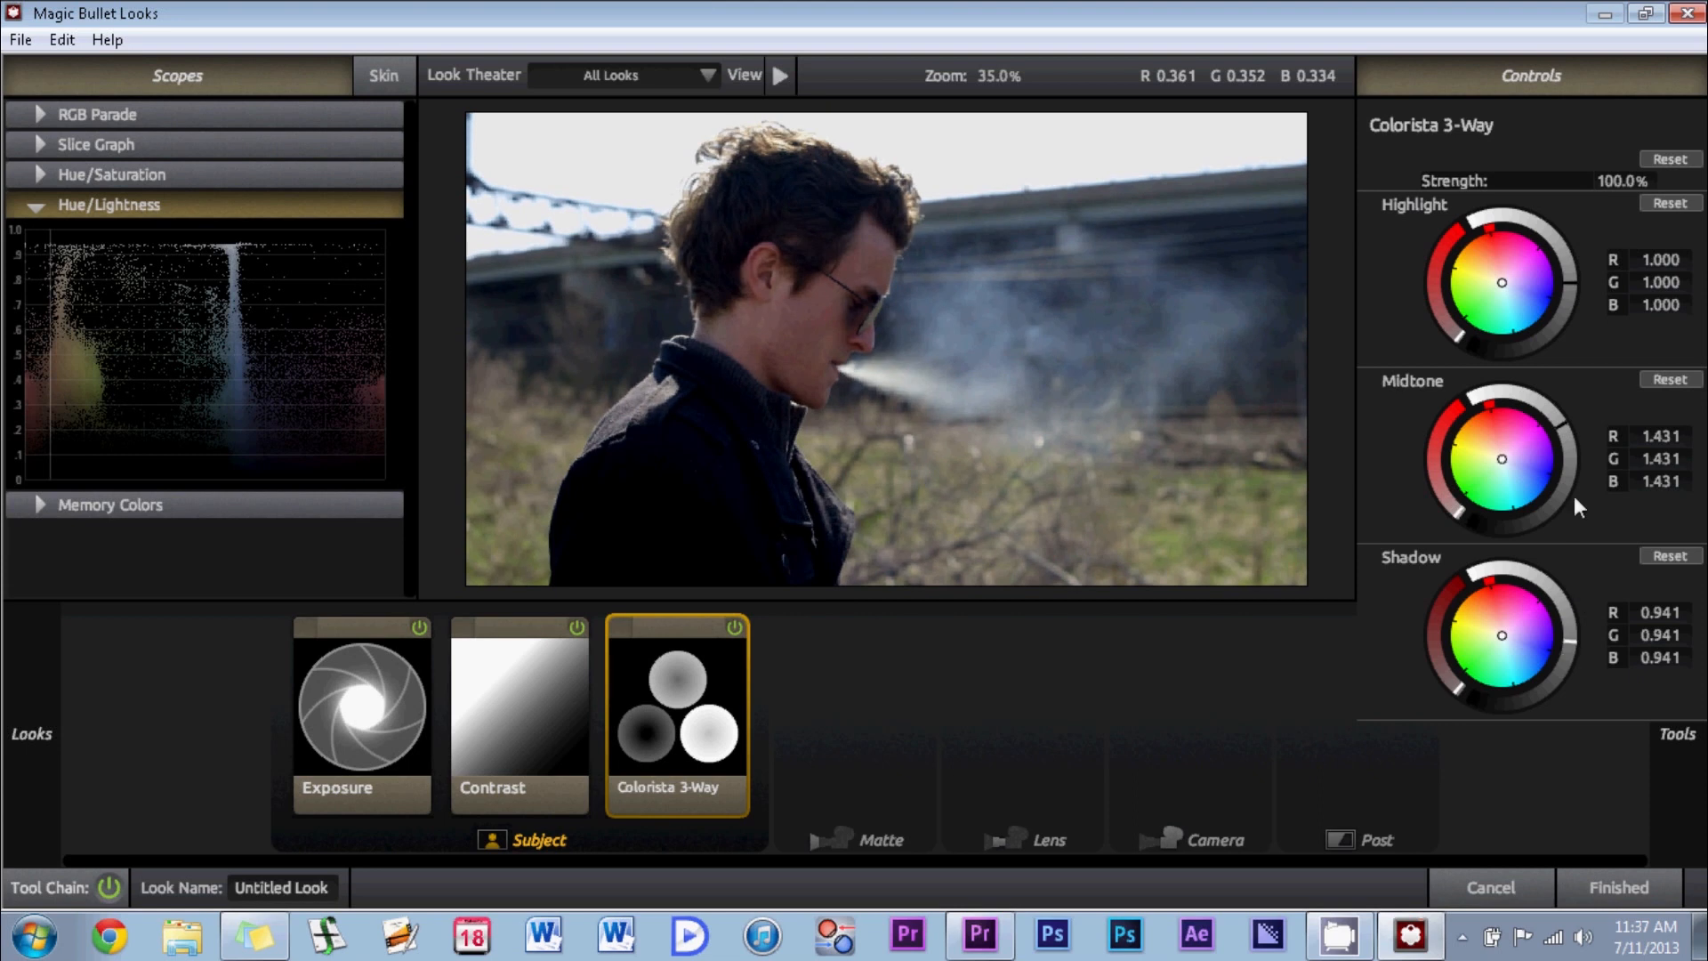
pyautogui.moveTo(1573, 288); pyautogui.dragTo(1573, 262)
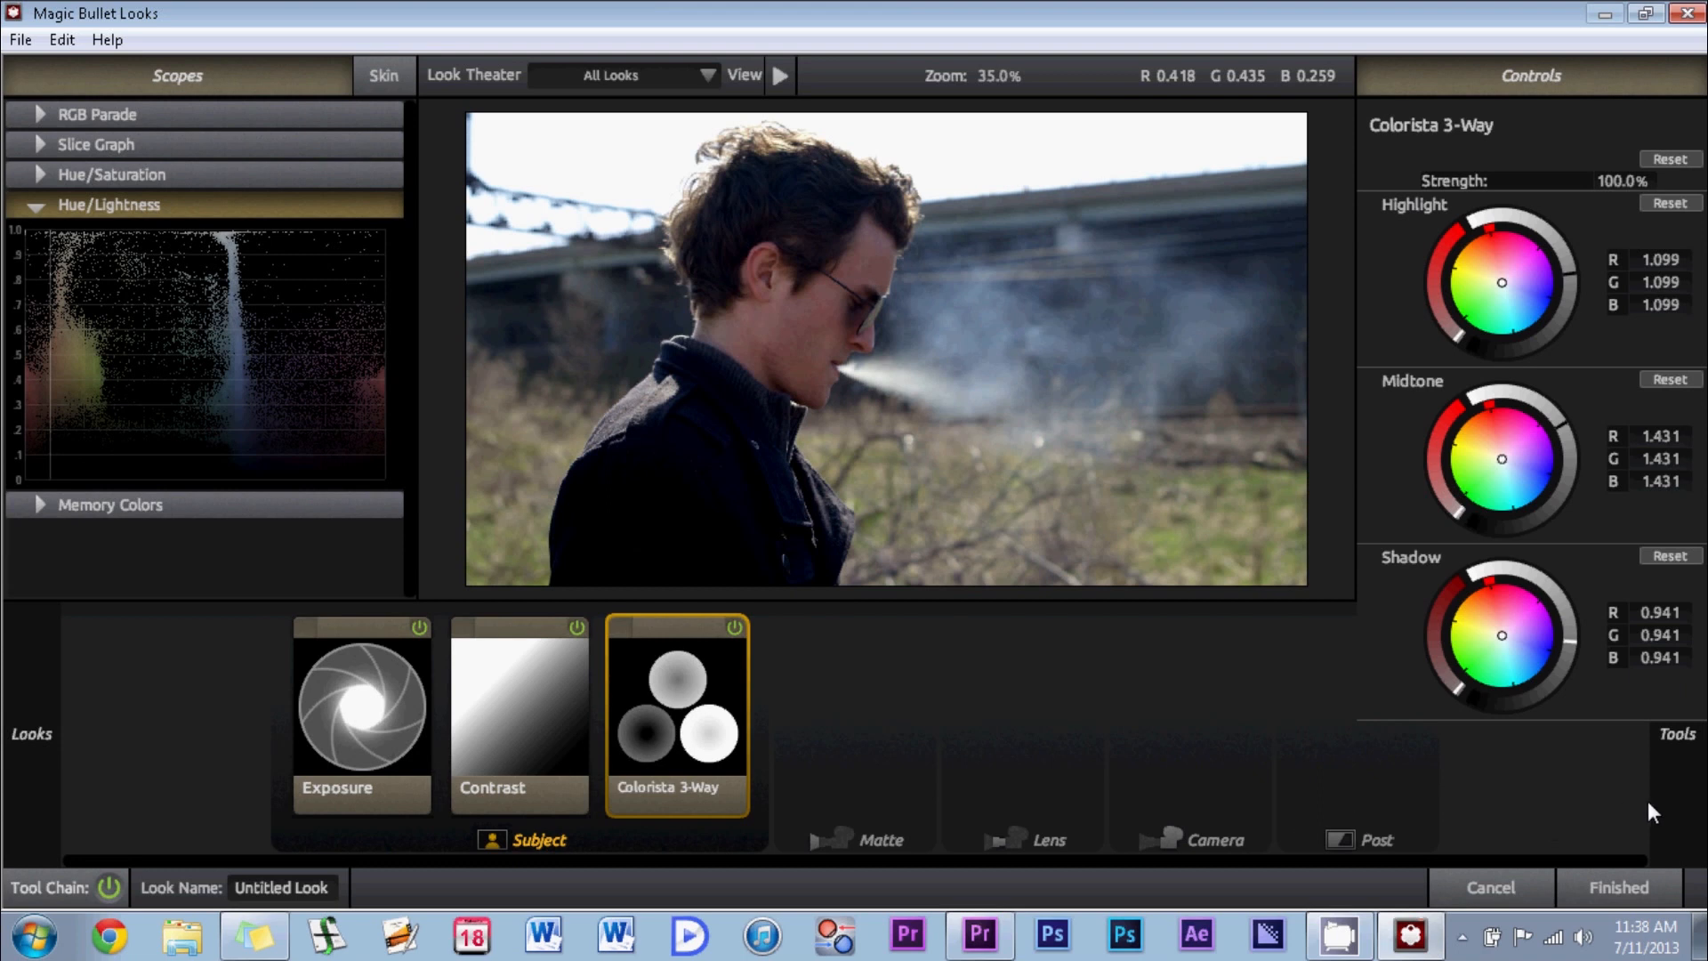
# - Add a Warm/Cool tool to the end of the Subject stage and set its Warm/Cool value to -0.310
pyautogui.moveTo(1678, 788)
pyautogui.moveTo(1620, 420); pyautogui.dragTo(697, 715)
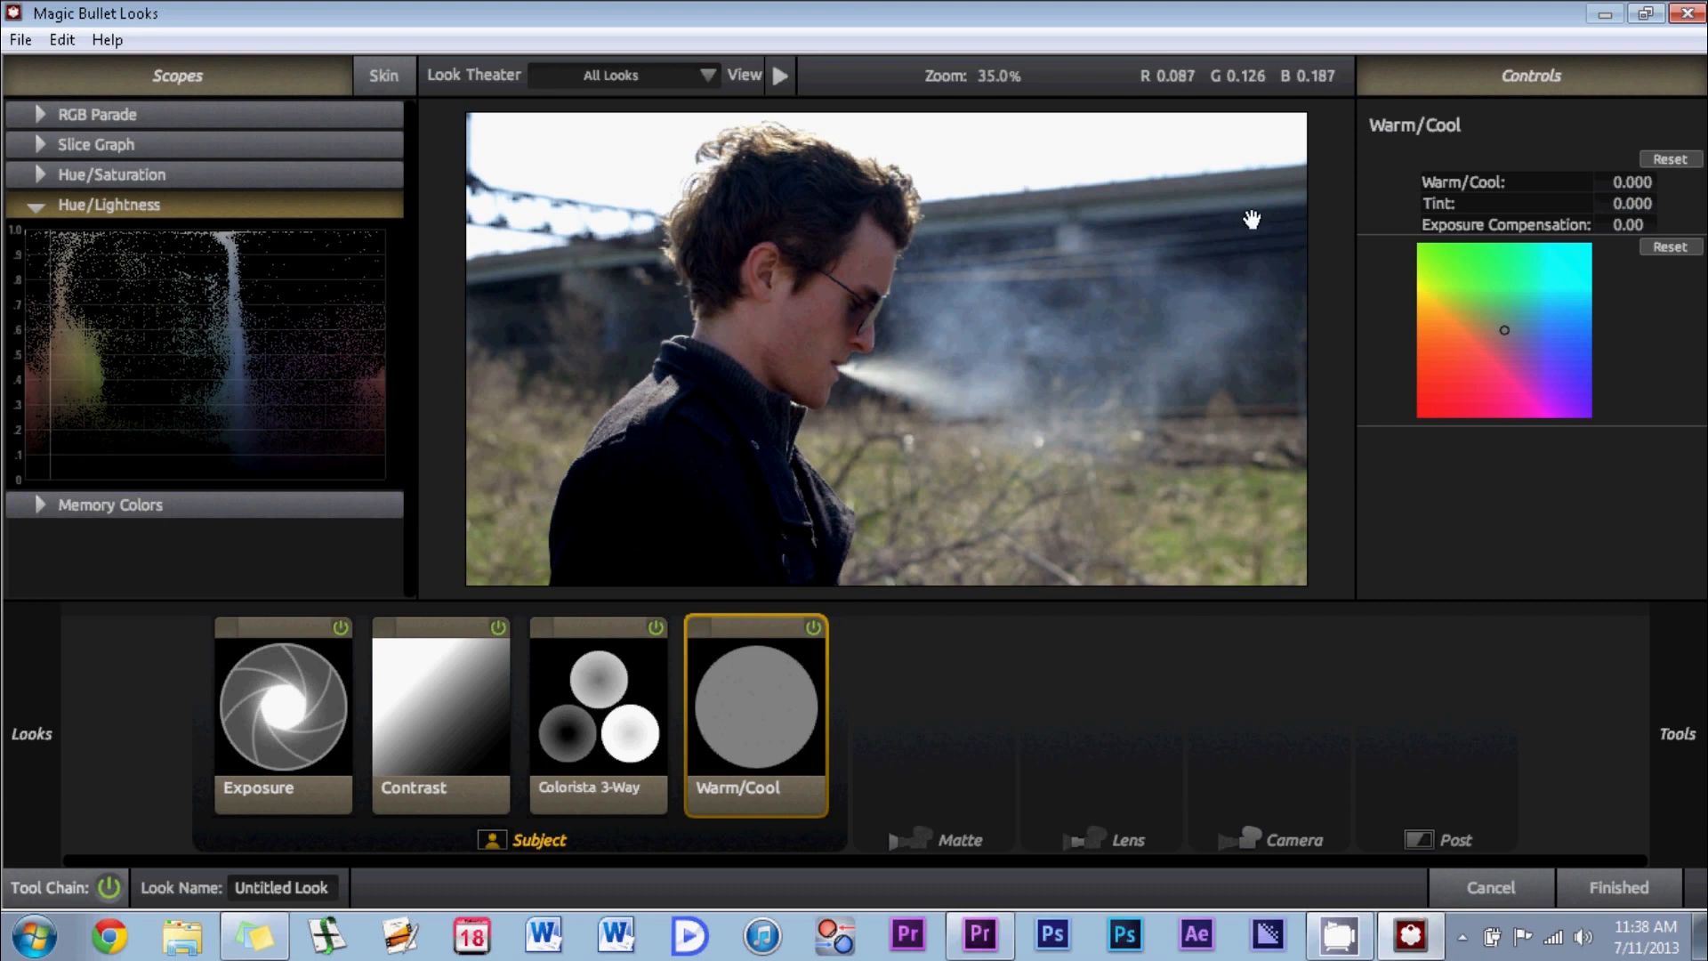
pyautogui.moveTo(1610, 184)
pyautogui.mouseDown()
pyautogui.moveTo(1546, 198)
pyautogui.moveTo(1593, 198)
pyautogui.mouseUp()
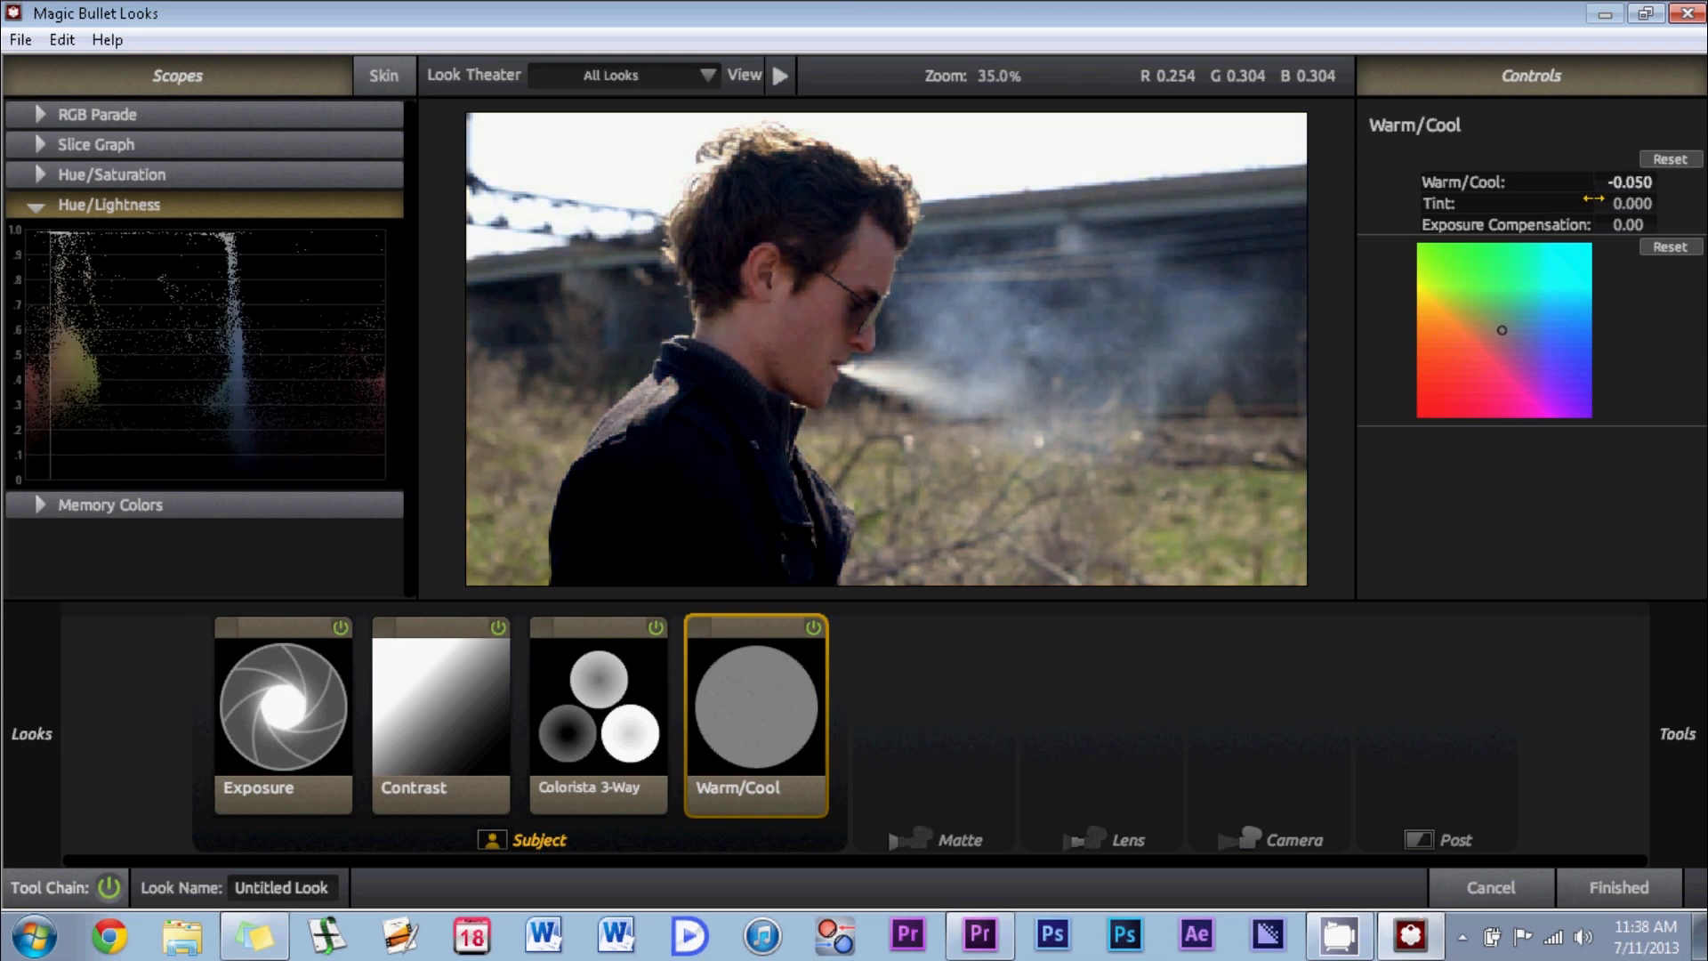
pyautogui.moveTo(1593, 197); pyautogui.dragTo(1576, 202)
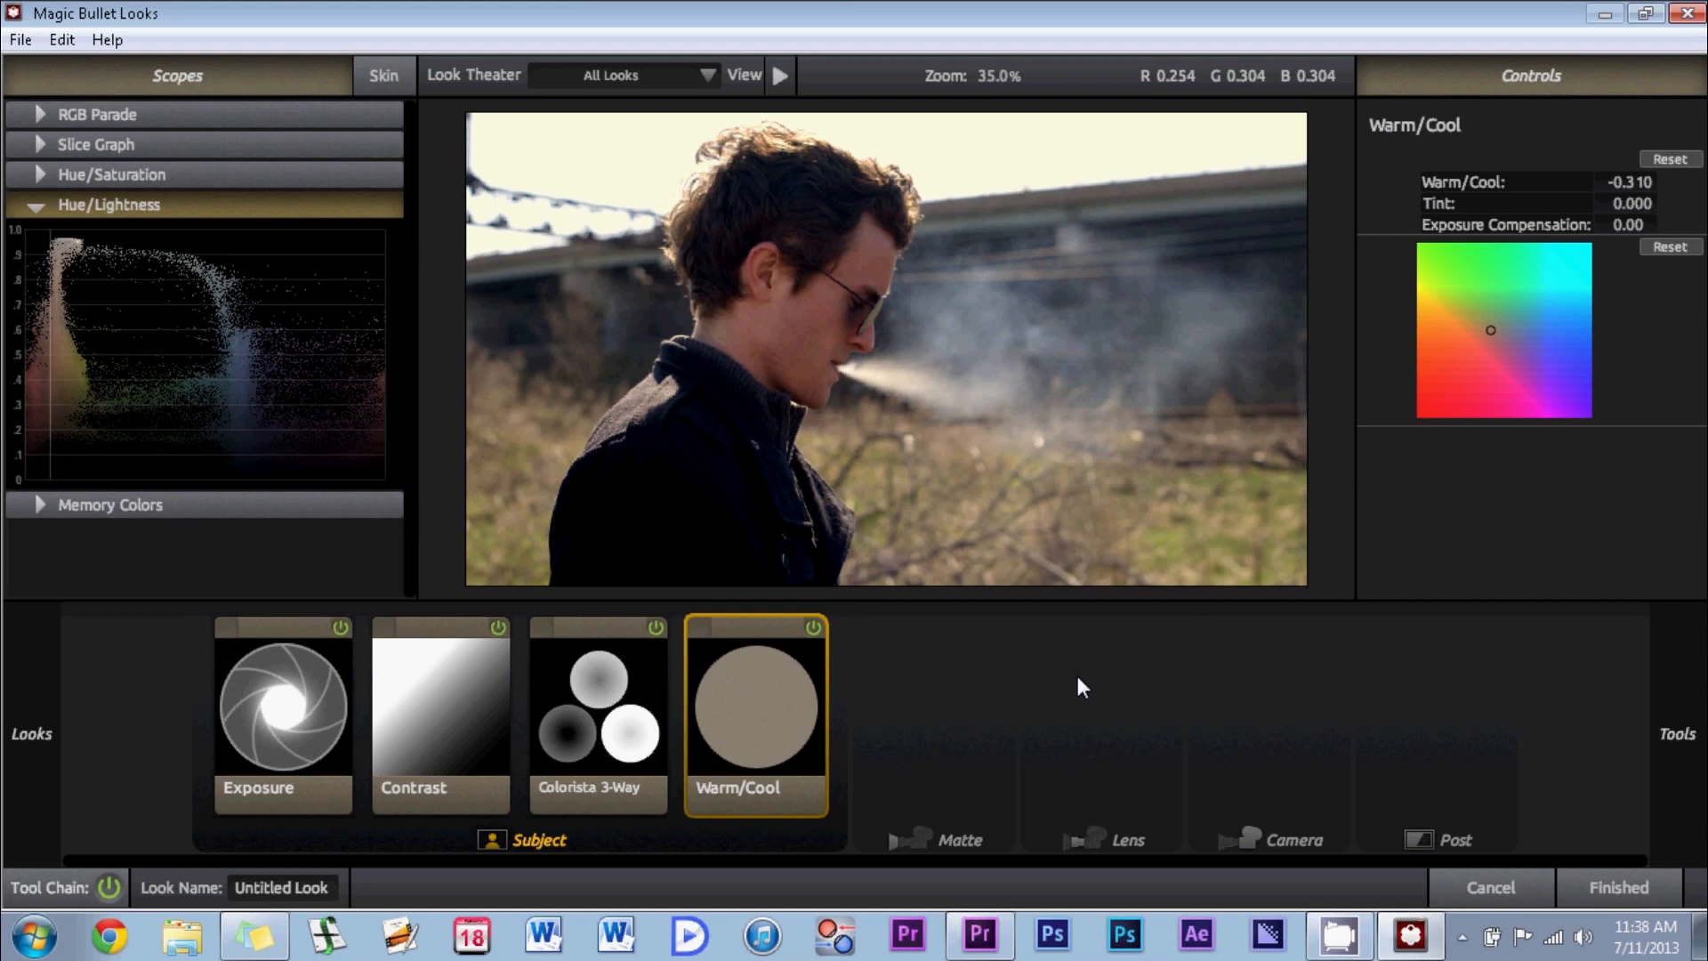
# - Add Print Bleach Bypass to the Post stage and set its silver retention to 75%
pyautogui.moveTo(1677, 733)
pyautogui.click(1645, 585)
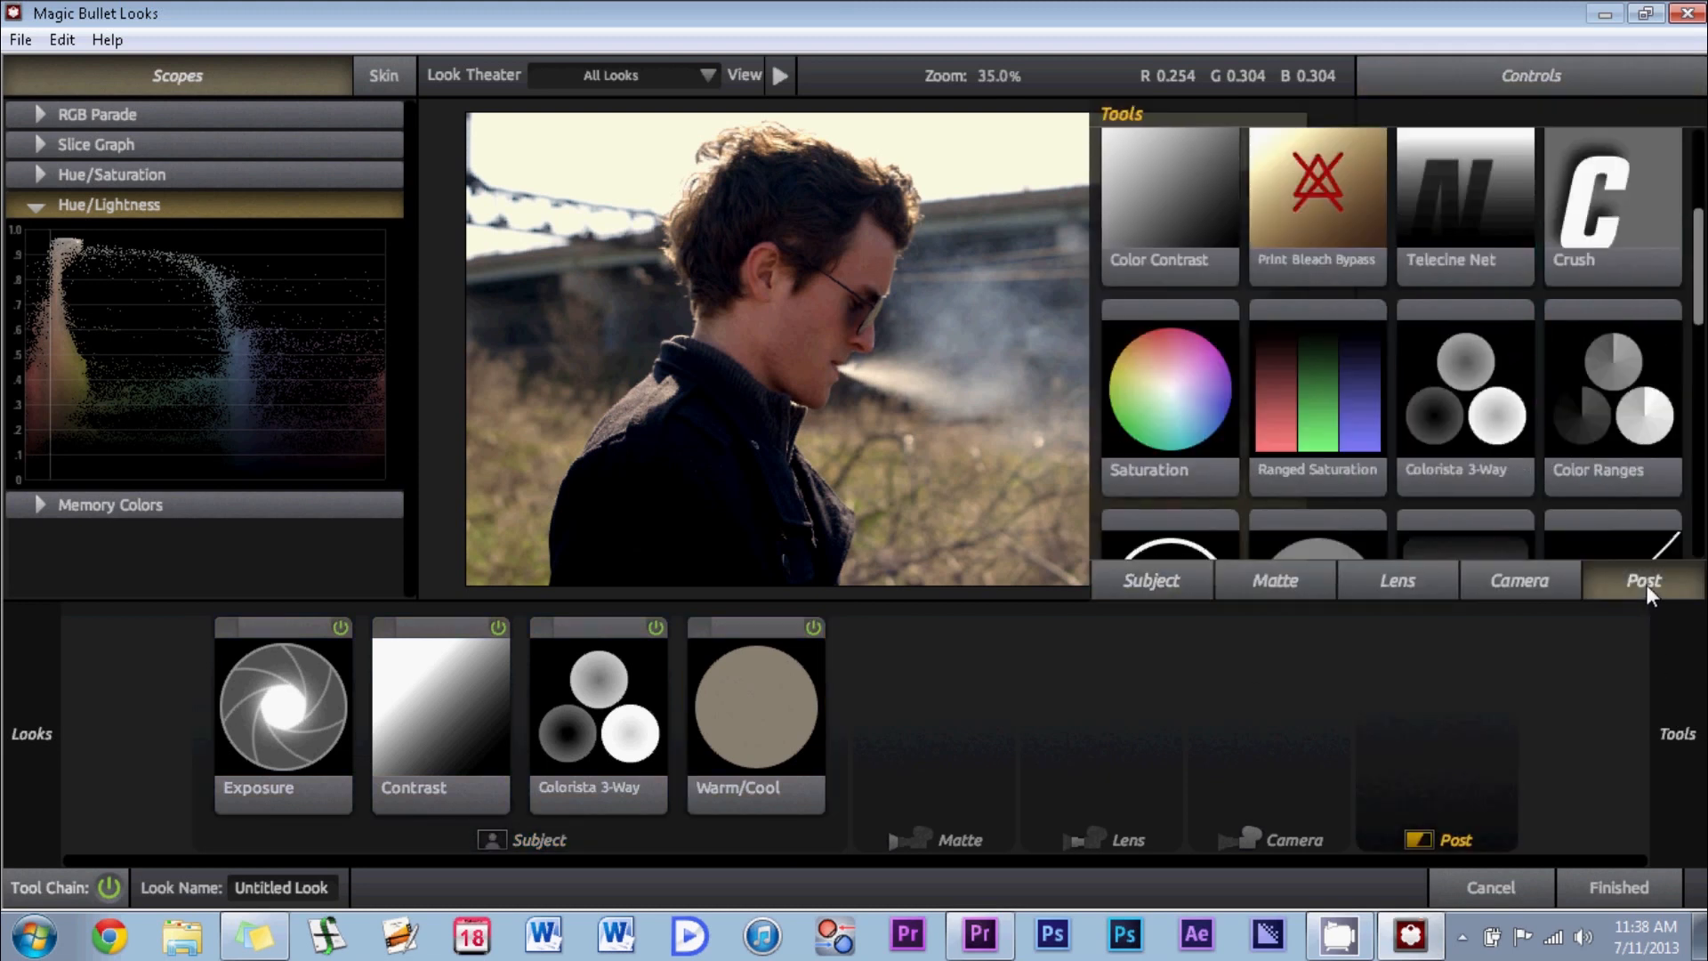
pyautogui.moveTo(1299, 241); pyautogui.dragTo(1427, 771)
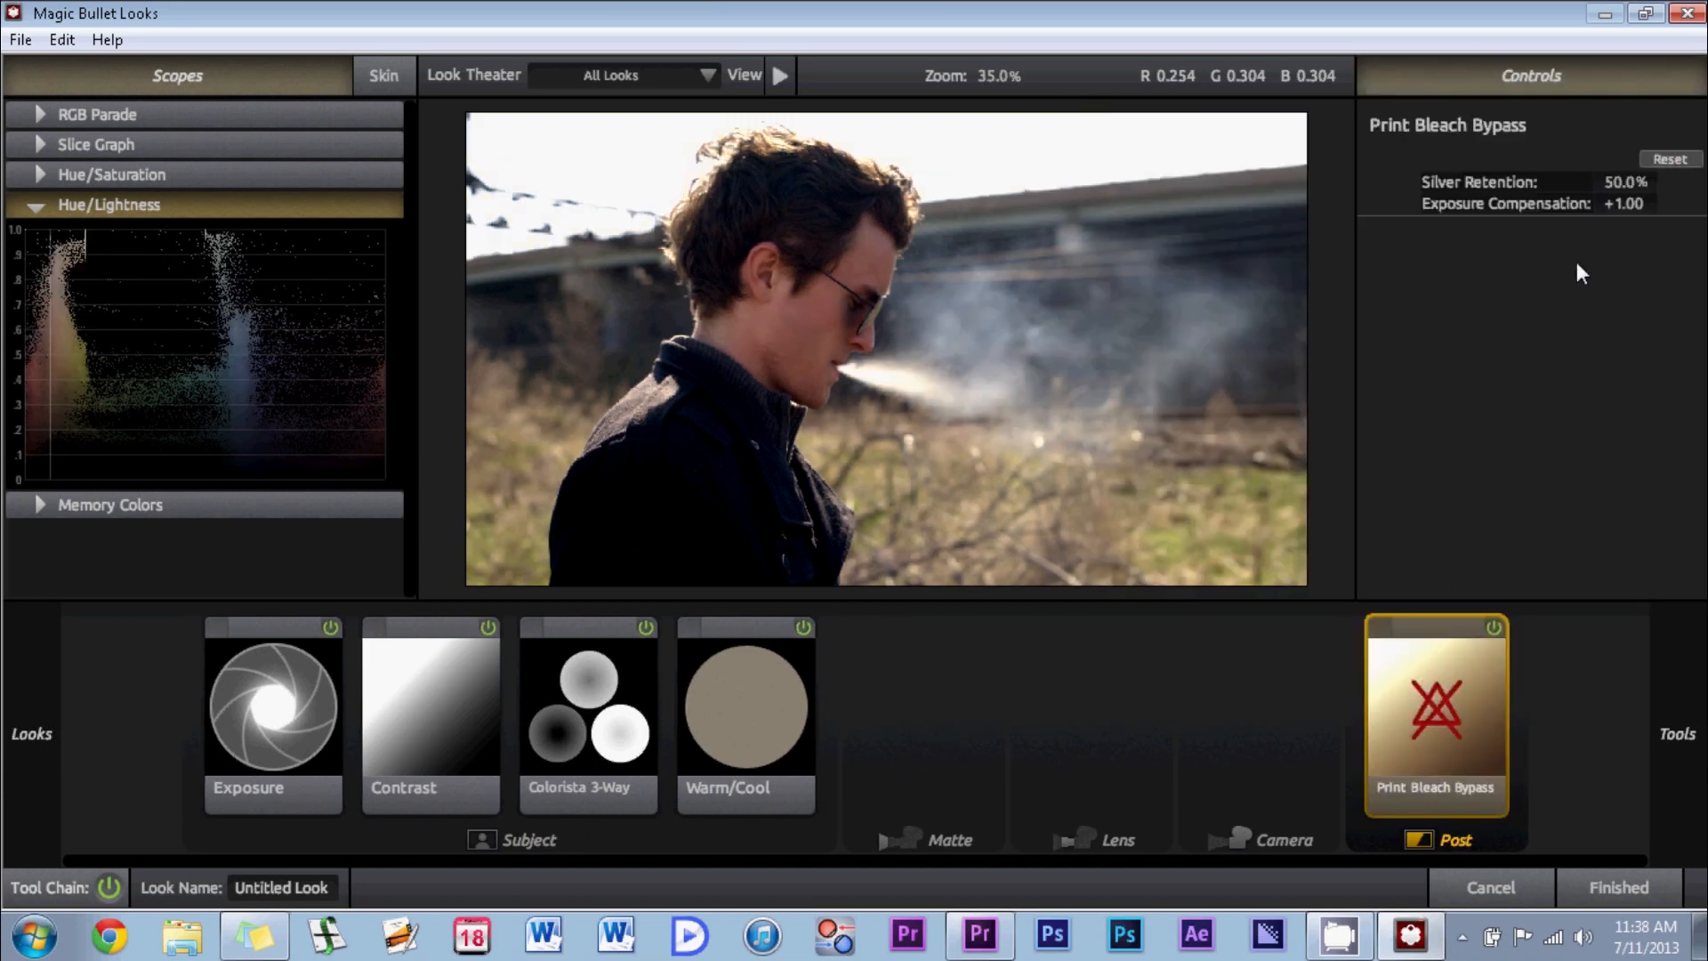
pyautogui.moveTo(1617, 184); pyautogui.dragTo(1645, 182)
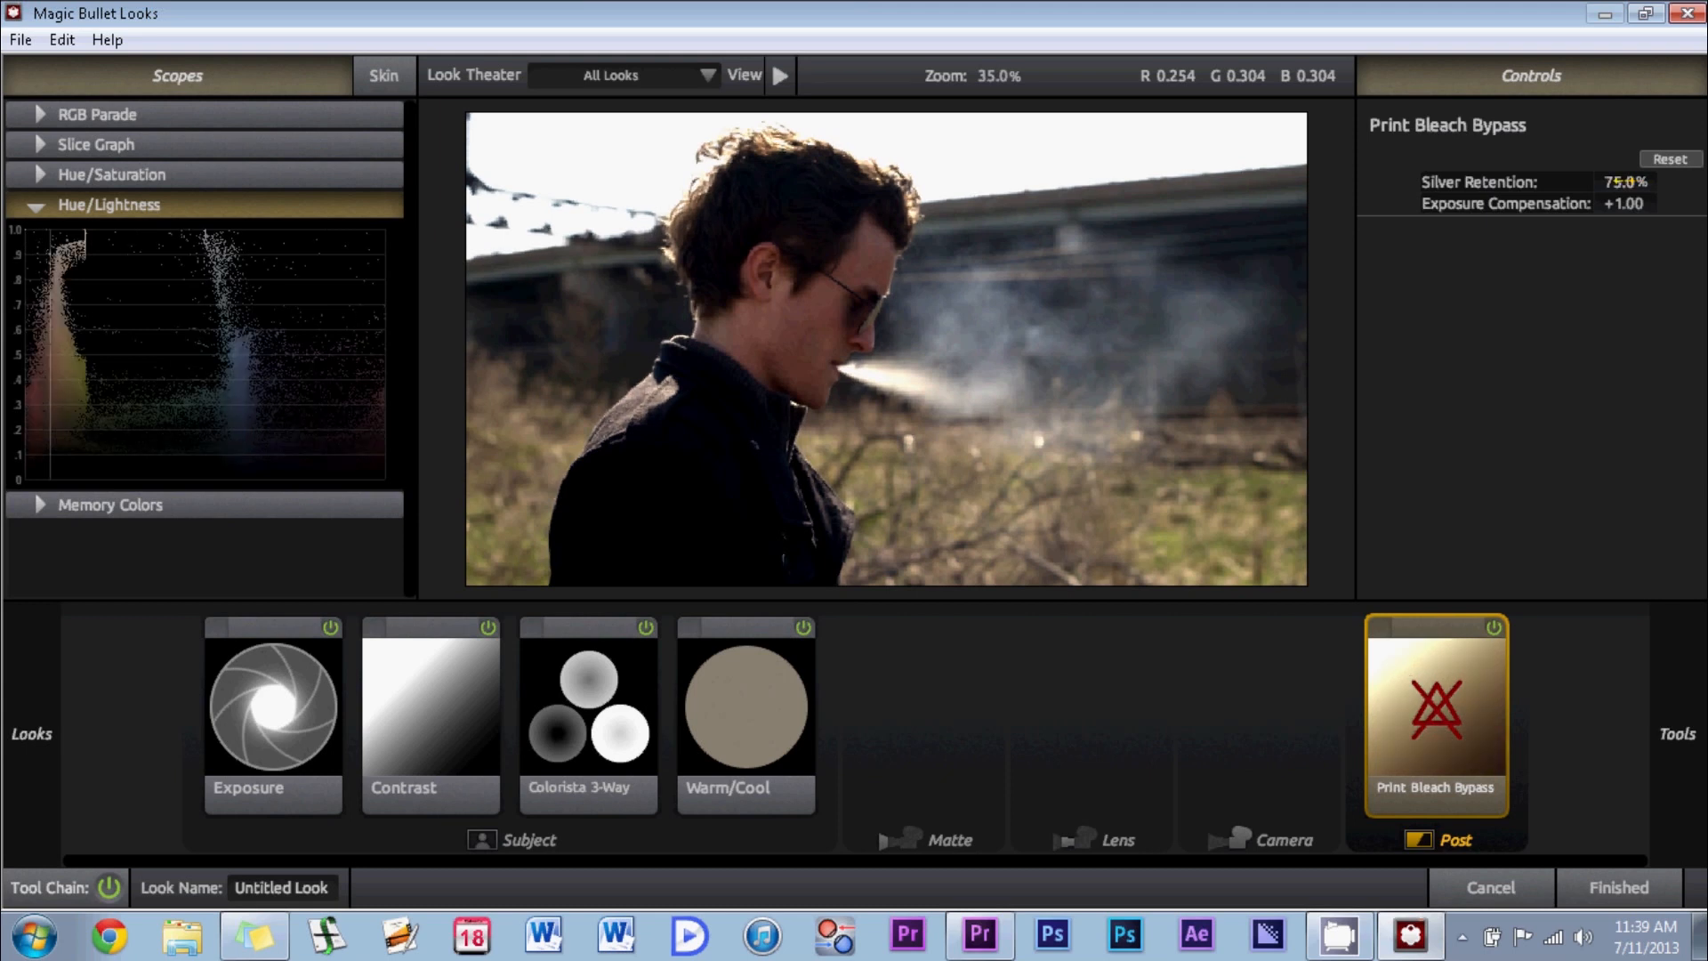
# - Set the Exposure tool to -1.60 stops and the Print Bleach Bypass exposure compensation to +2.70
pyautogui.click(286, 729)
pyautogui.moveTo(1628, 182)
pyautogui.mouseDown()
pyautogui.moveTo(1624, 203)
pyautogui.moveTo(1647, 206)
pyautogui.mouseUp()
pyautogui.click(1454, 720)
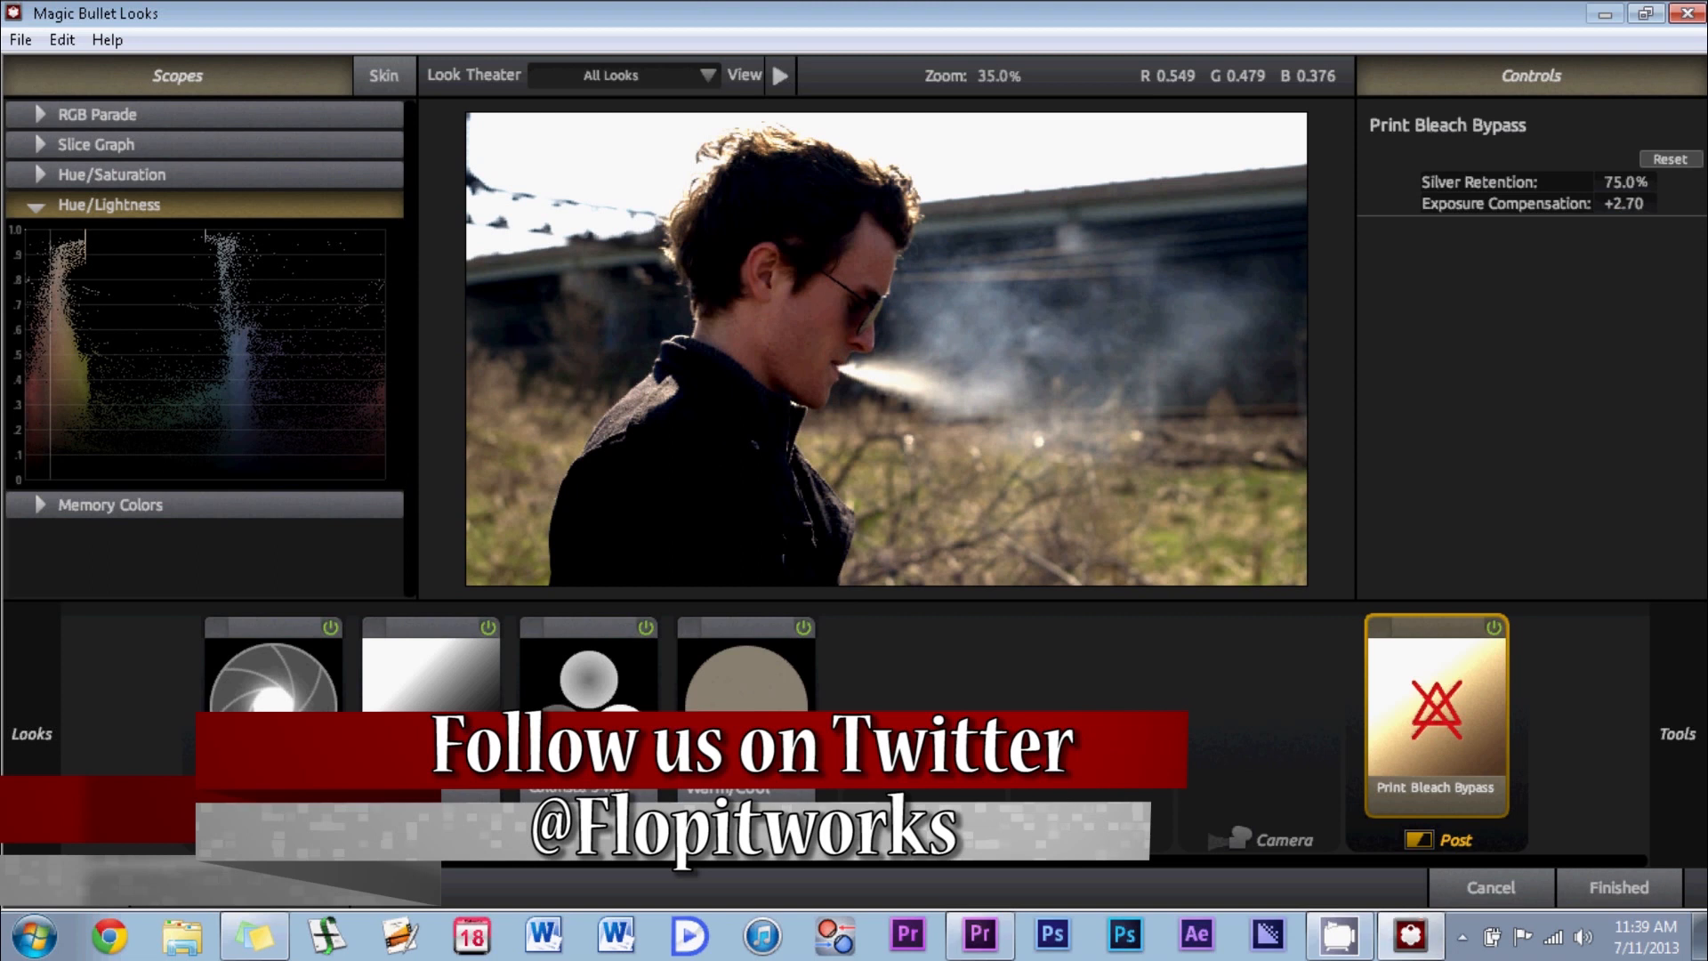
# - Lower the Exposure tool to -2.20 stops and raise the exposure compensation of Print Bleach Bypass
pyautogui.click(273, 667)
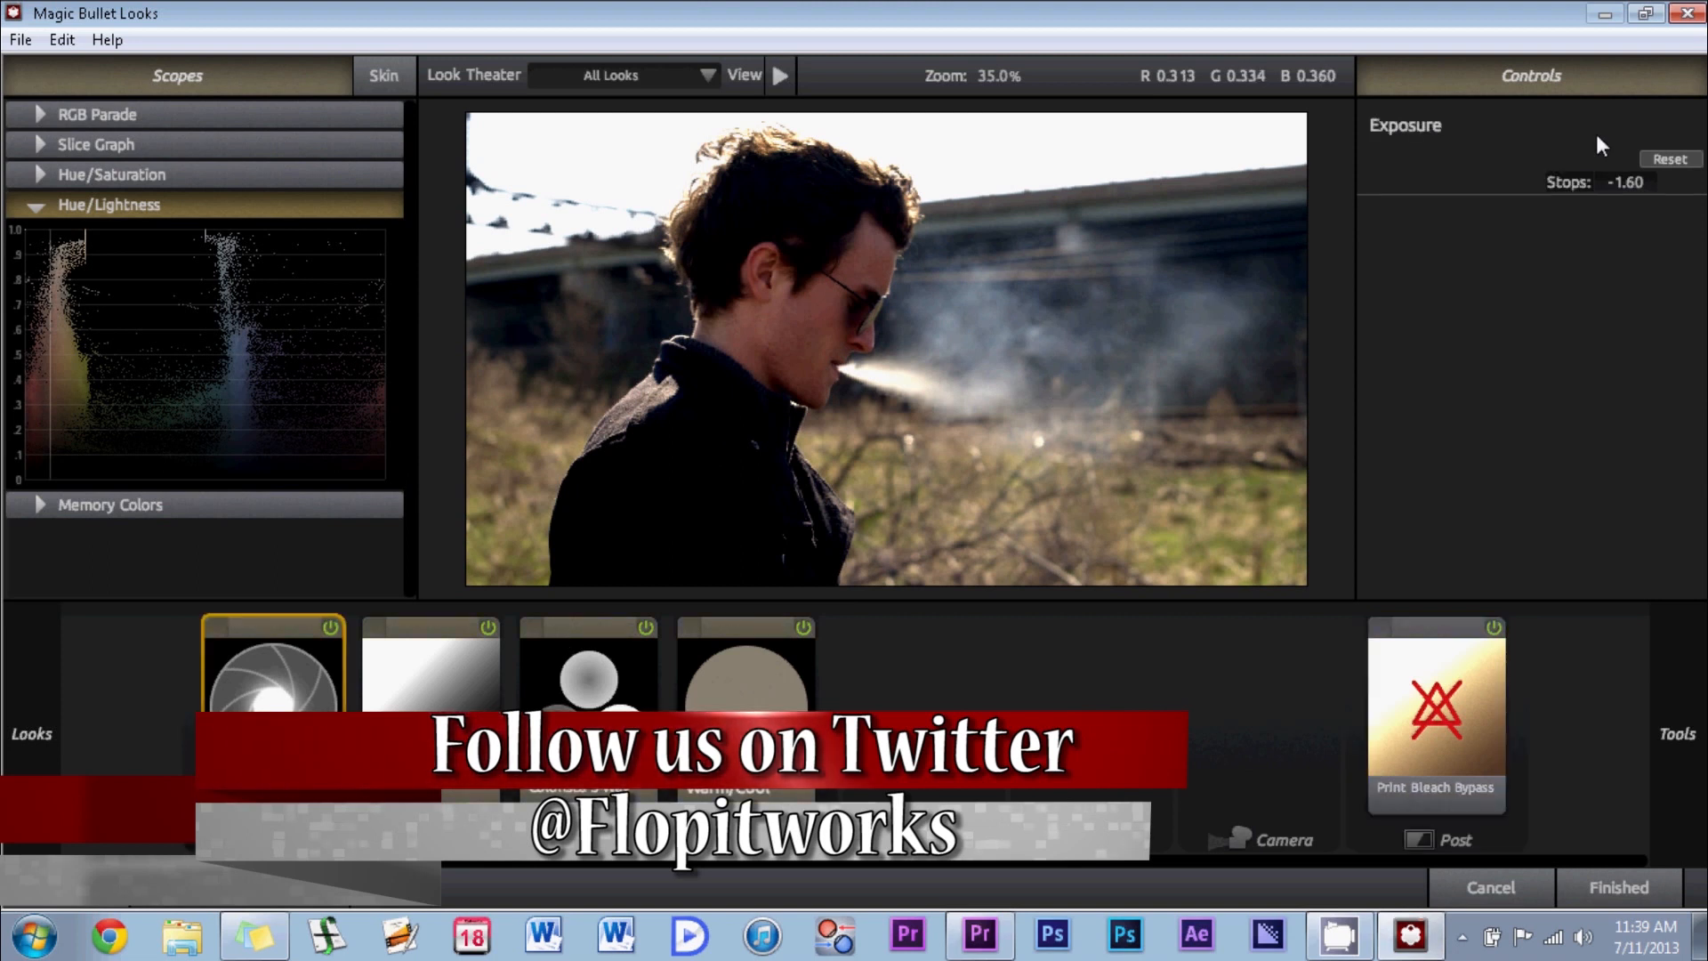
pyautogui.moveTo(1640, 183); pyautogui.dragTo(1626, 190)
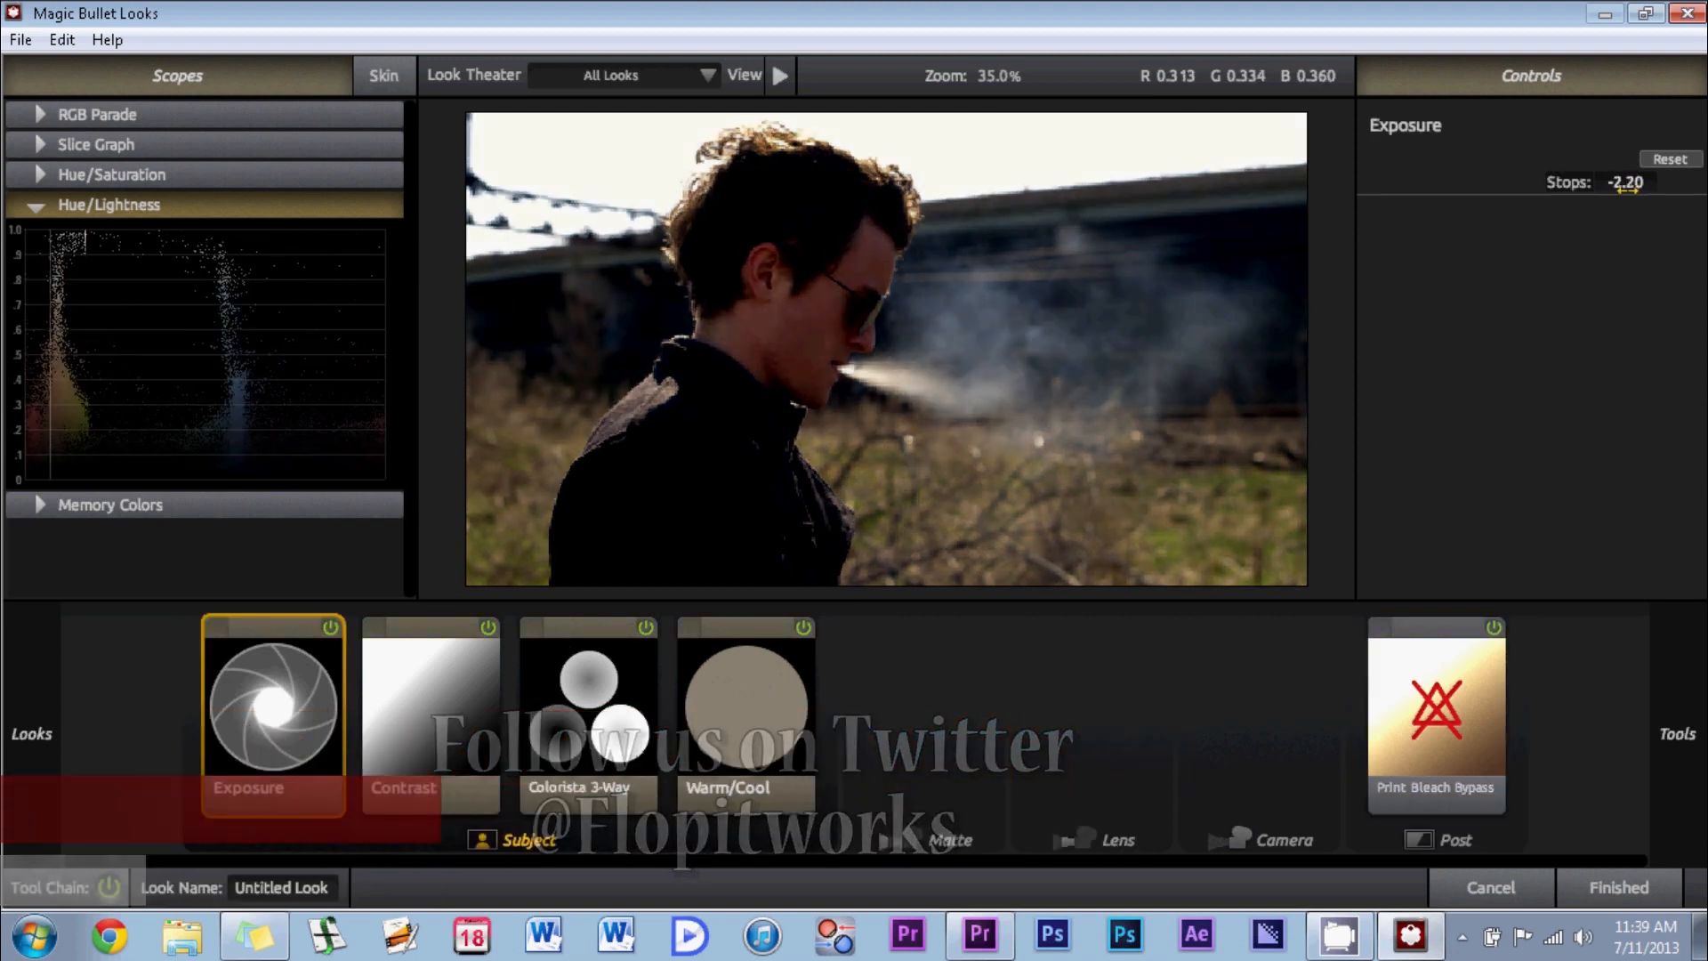
pyautogui.click(1463, 676)
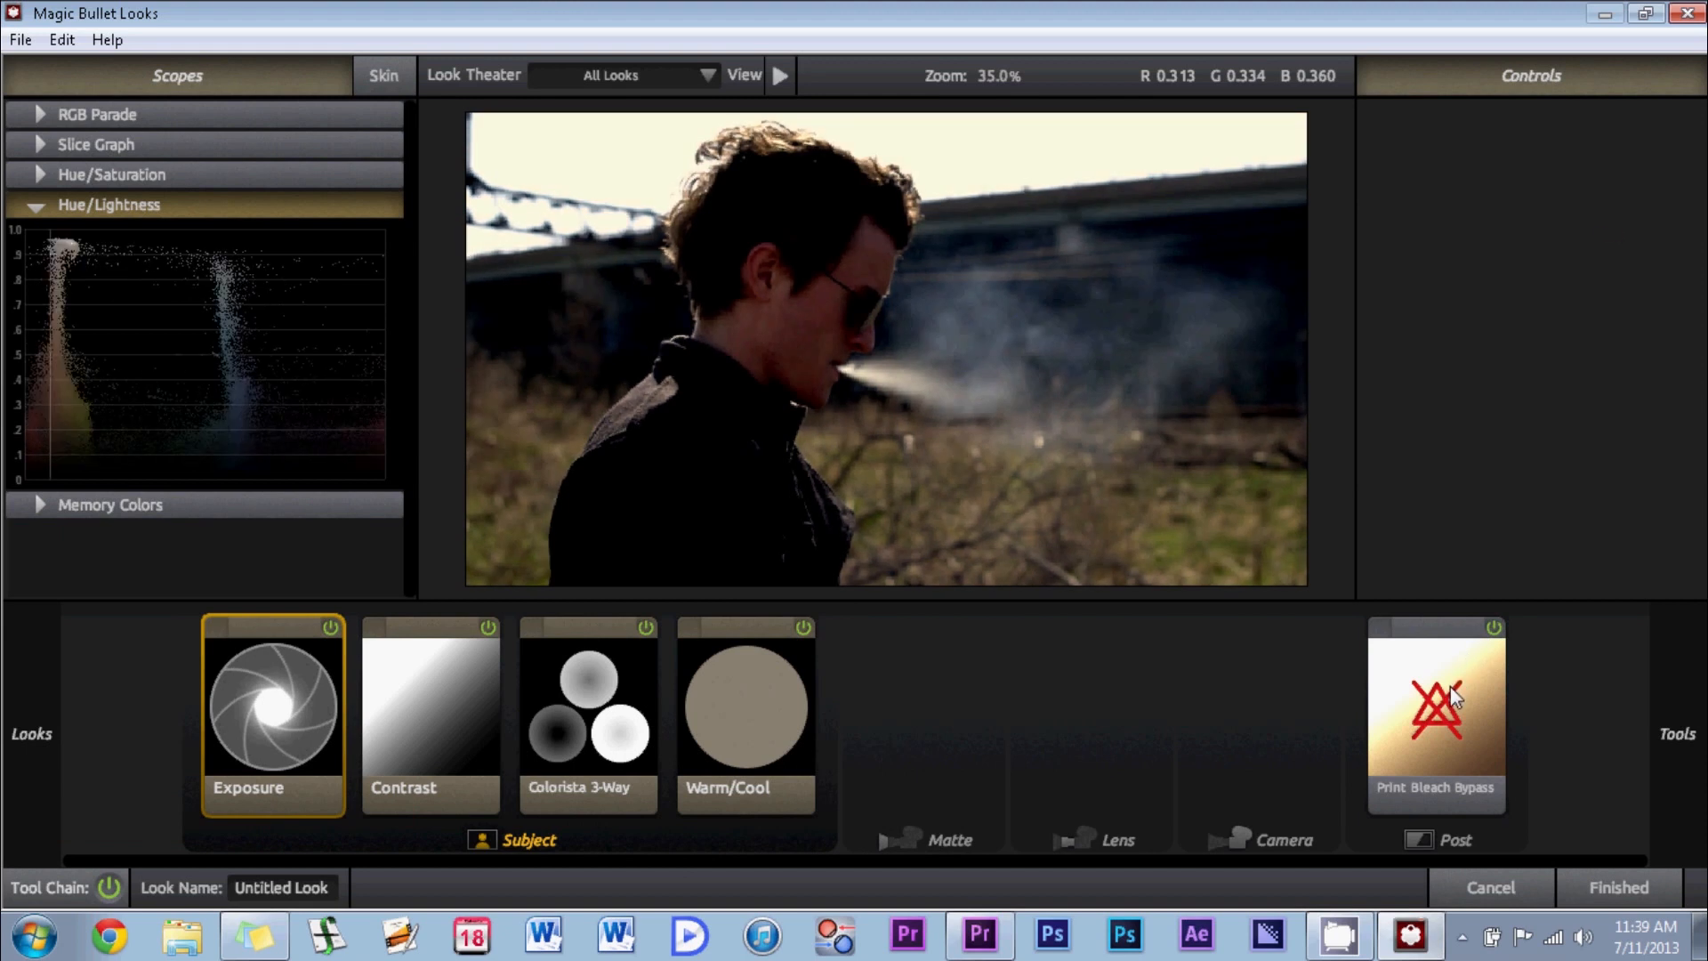
pyautogui.moveTo(1632, 205)
pyautogui.mouseDown()
pyautogui.moveTo(1653, 203)
pyautogui.moveTo(1635, 203)
pyautogui.mouseUp()
# - Rebalance brightness with Print Bleach Bypass exposure compensation at +3.10 and the Exposure tool at -1.50 stops
pyautogui.click(257, 695)
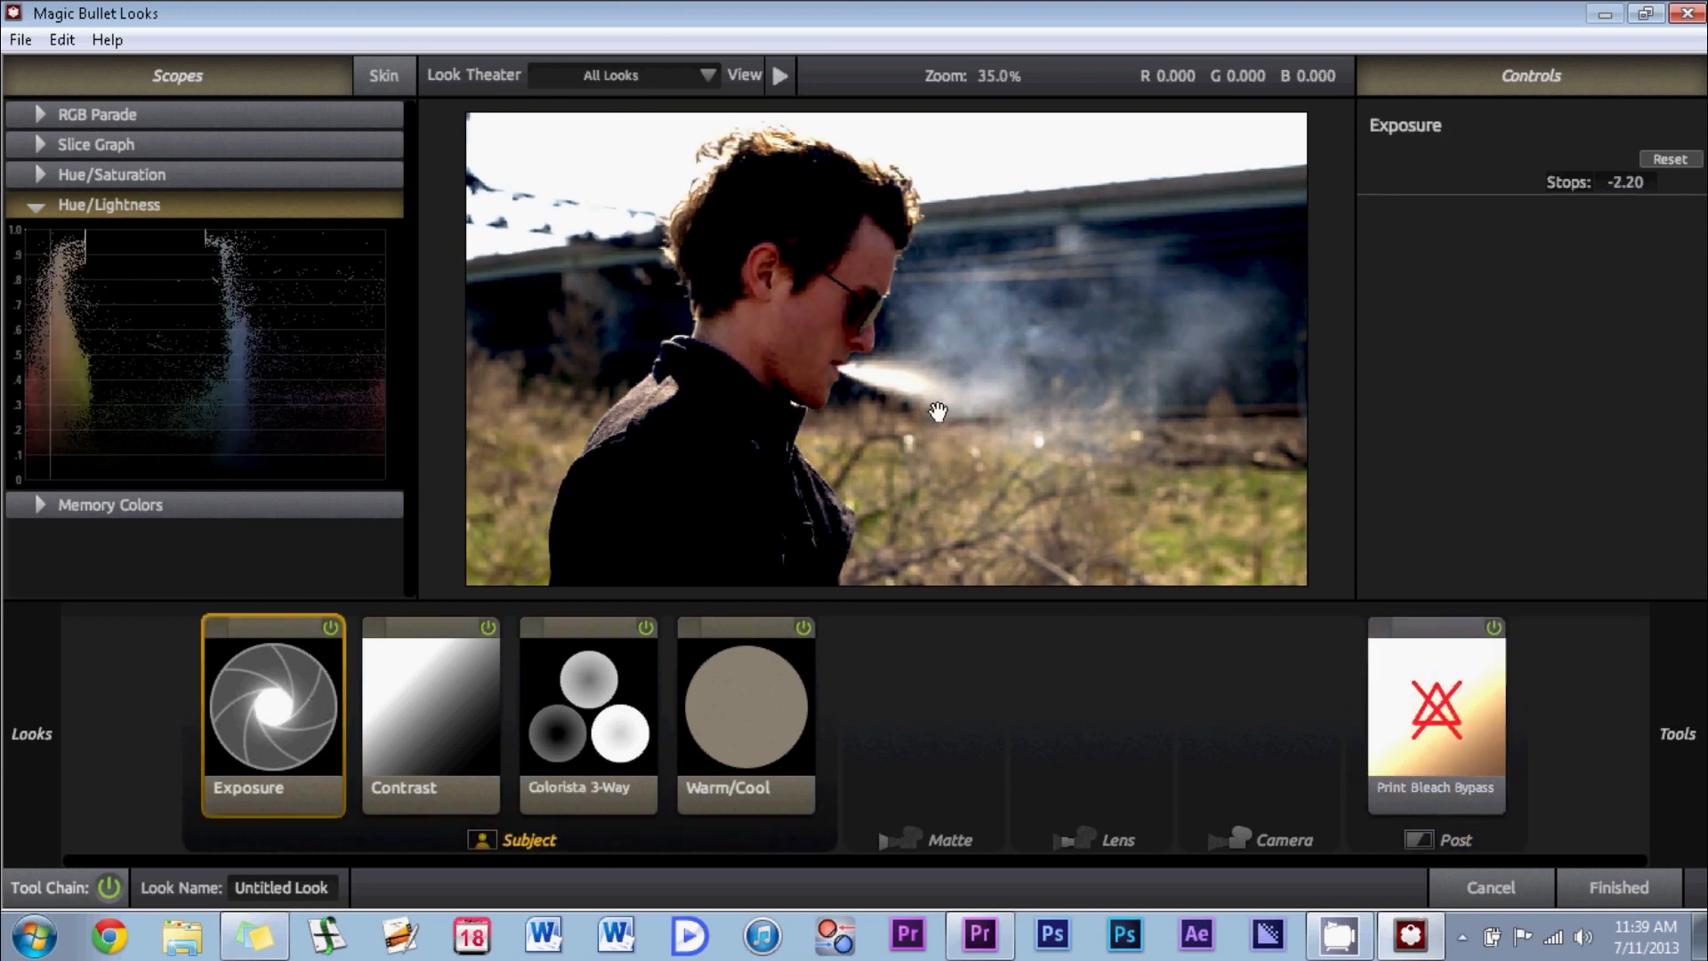
pyautogui.moveTo(1636, 185); pyautogui.dragTo(1638, 184)
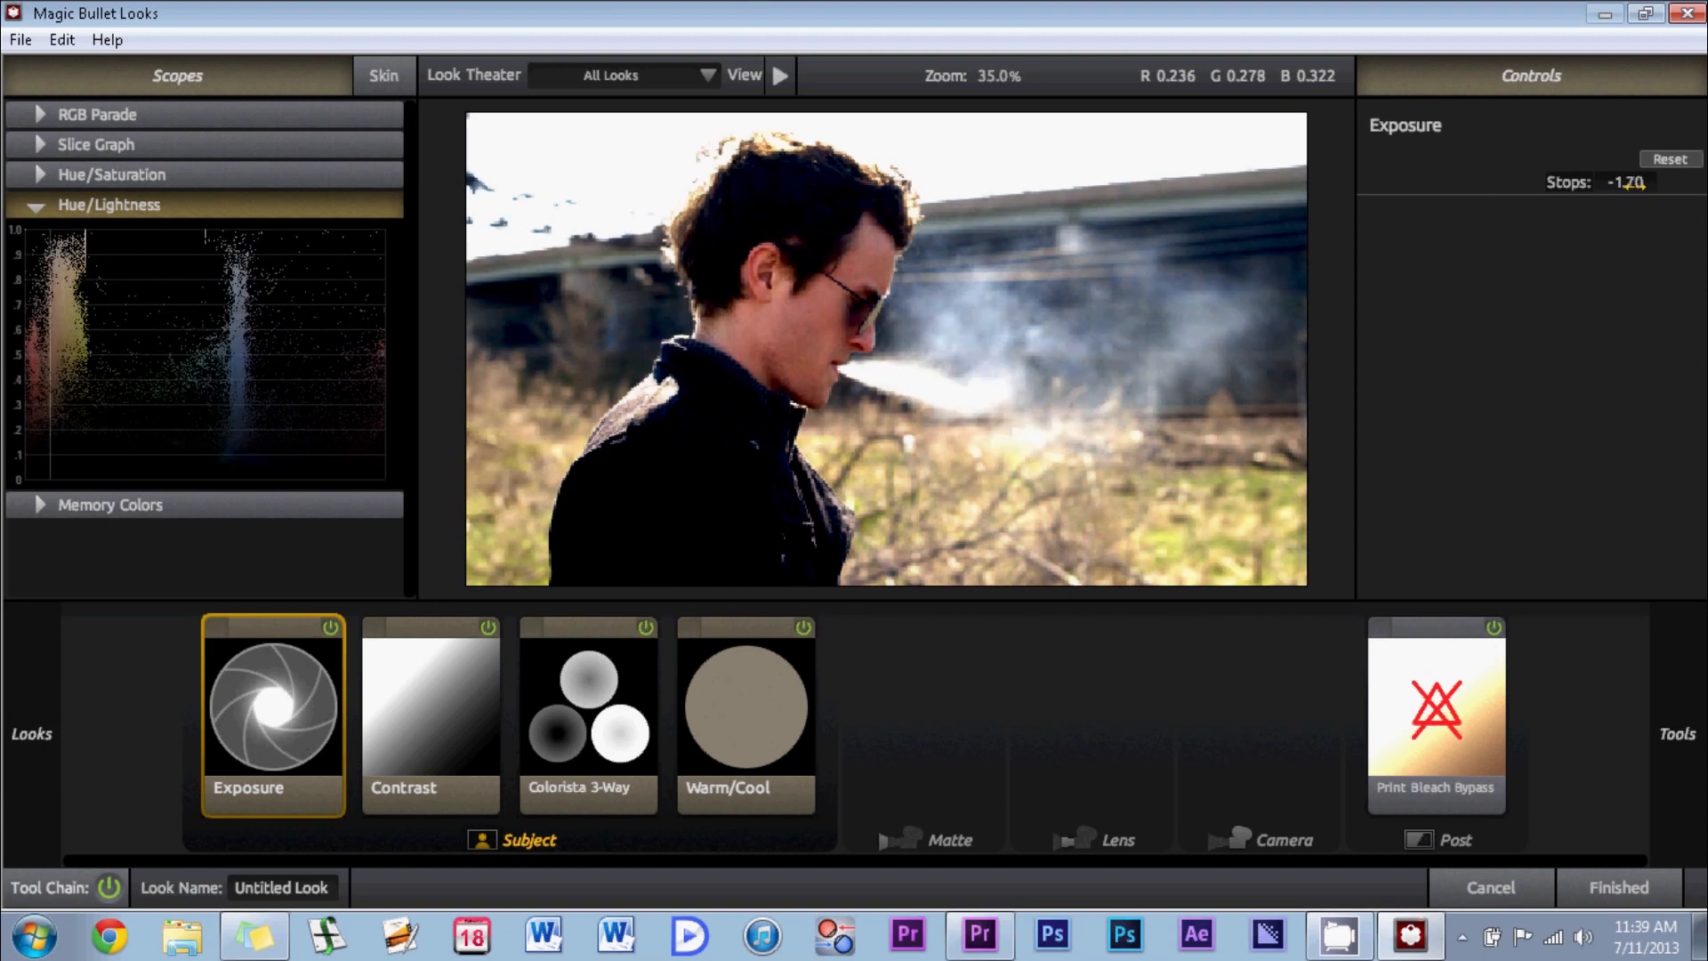
pyautogui.click(1408, 735)
pyautogui.moveTo(1629, 203); pyautogui.dragTo(1629, 202)
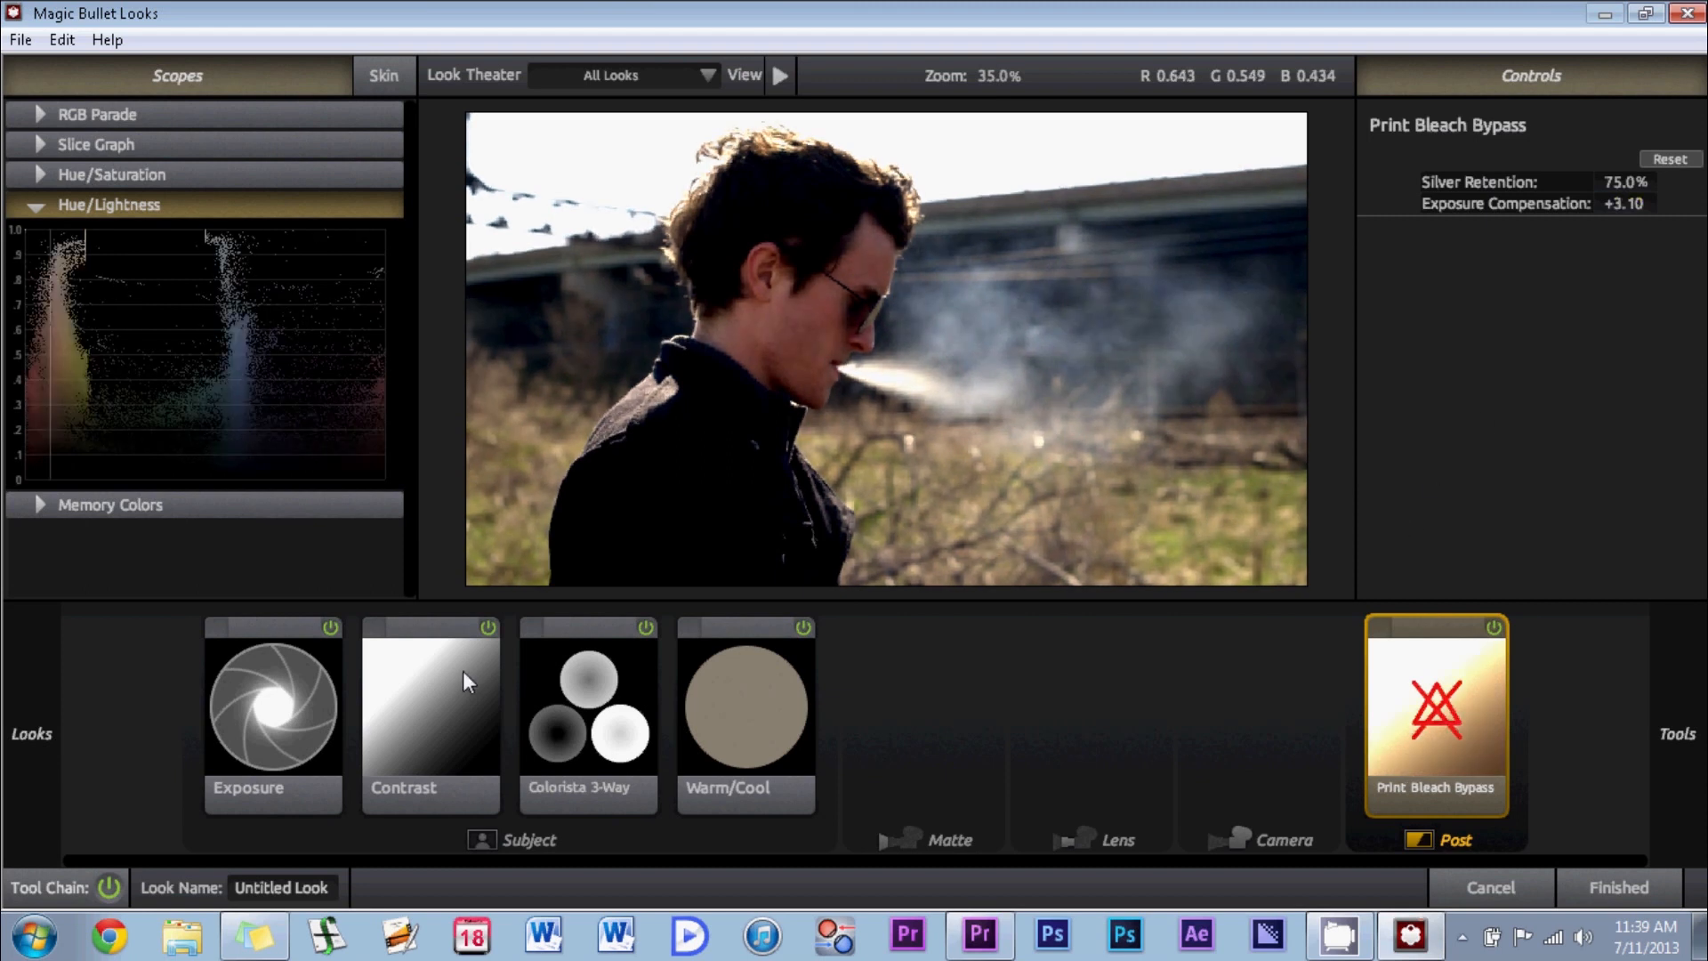
pyautogui.click(281, 711)
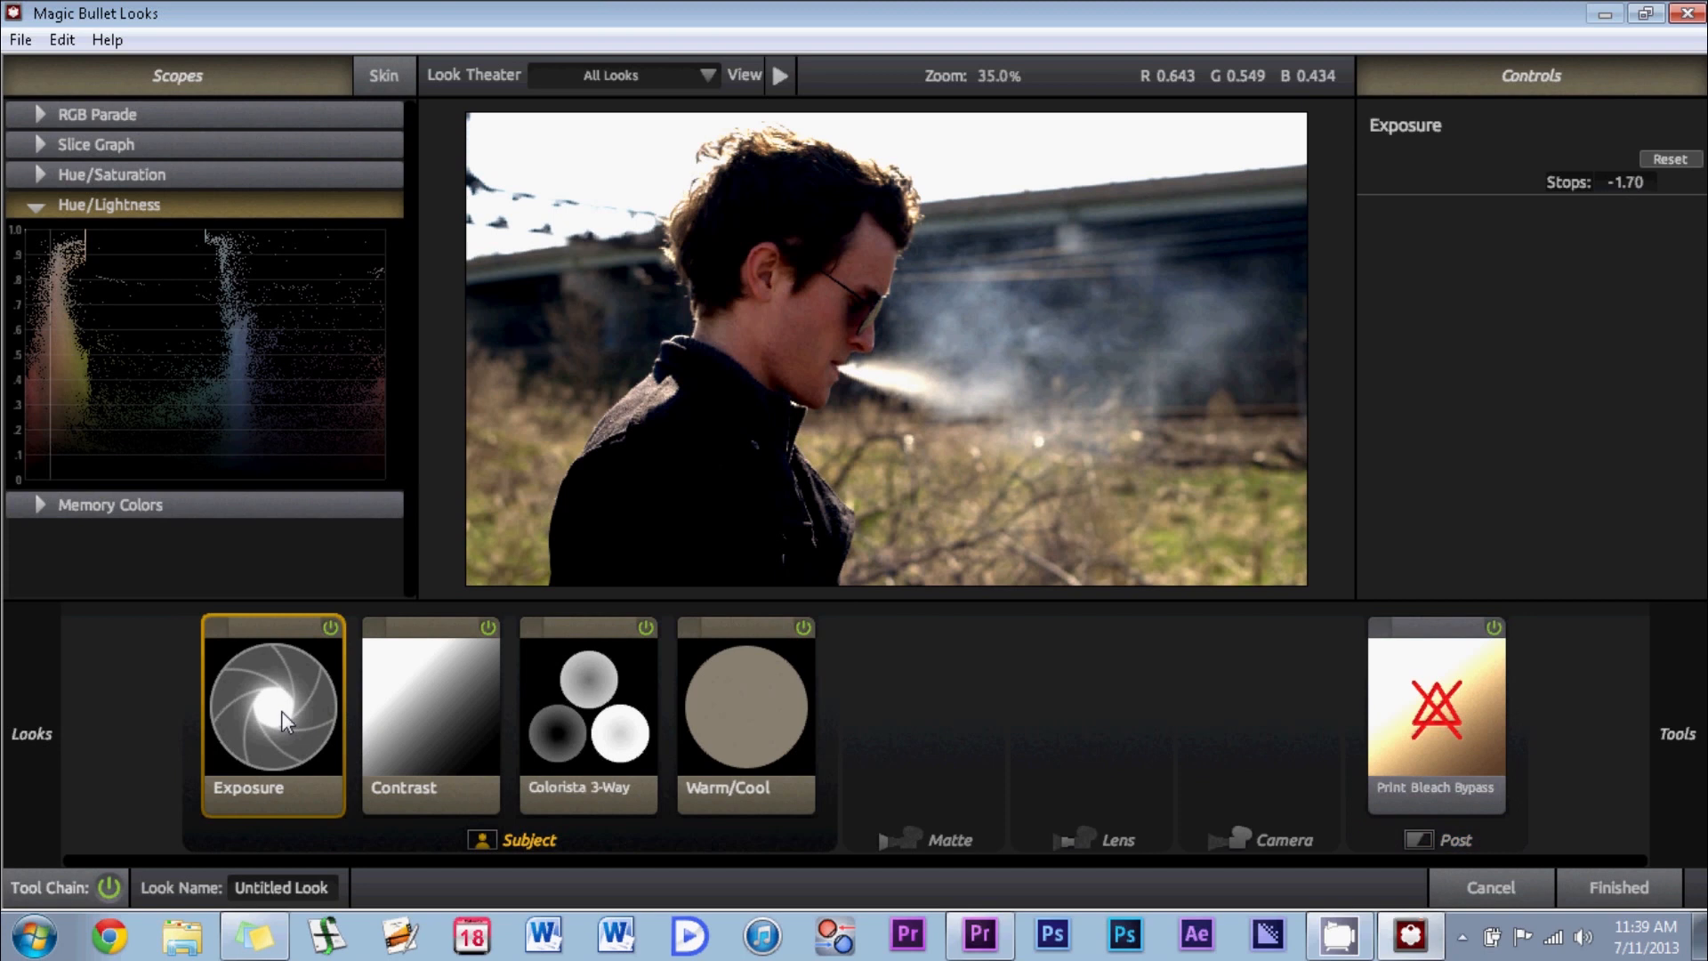
pyautogui.moveTo(1625, 181); pyautogui.dragTo(1633, 183)
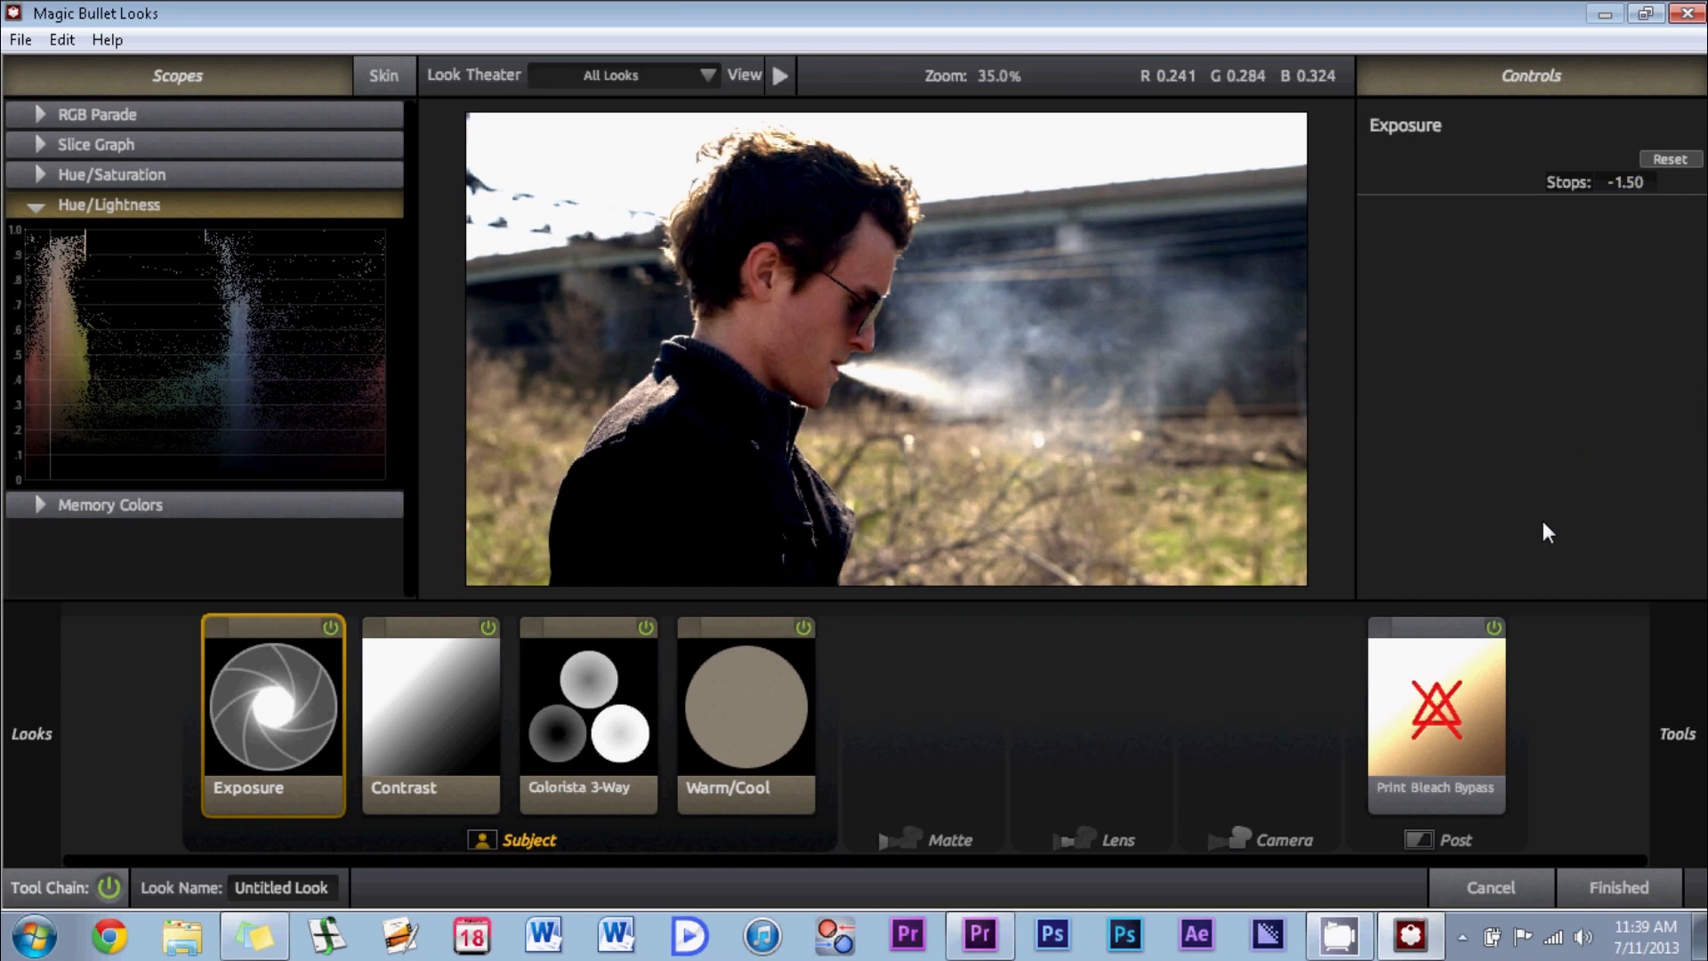
# - Toggle Print Bleach Bypass off and back on to compare the image with and without it
pyautogui.click(1492, 626)
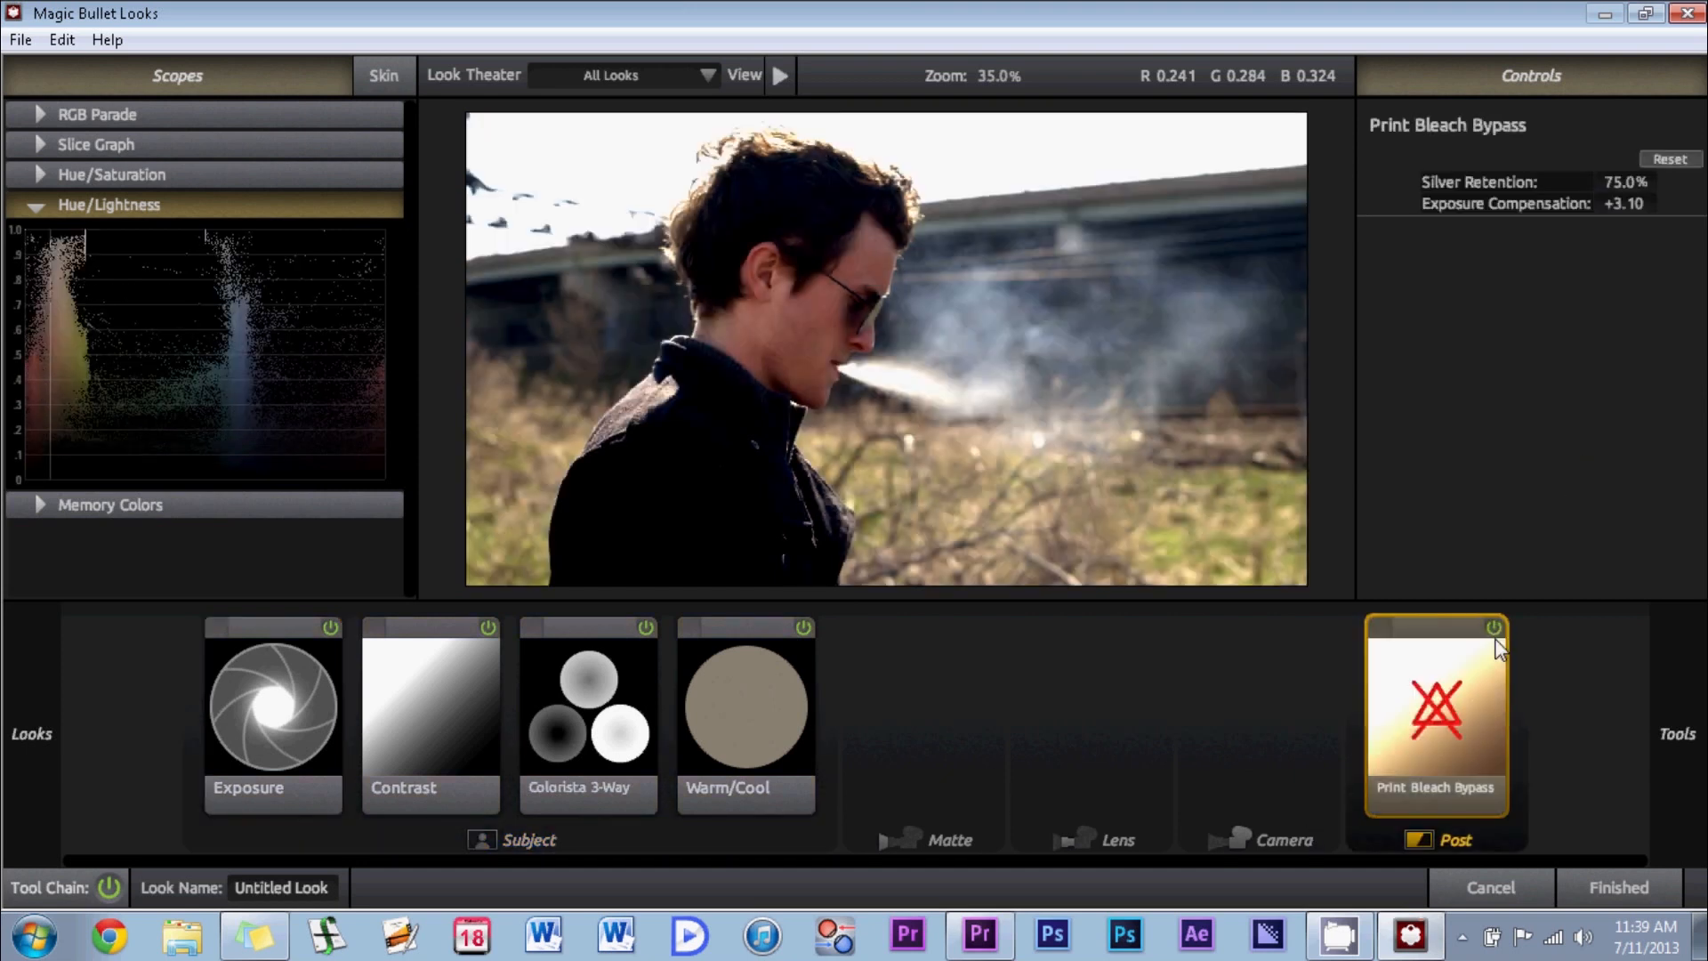
pyautogui.click(1494, 630)
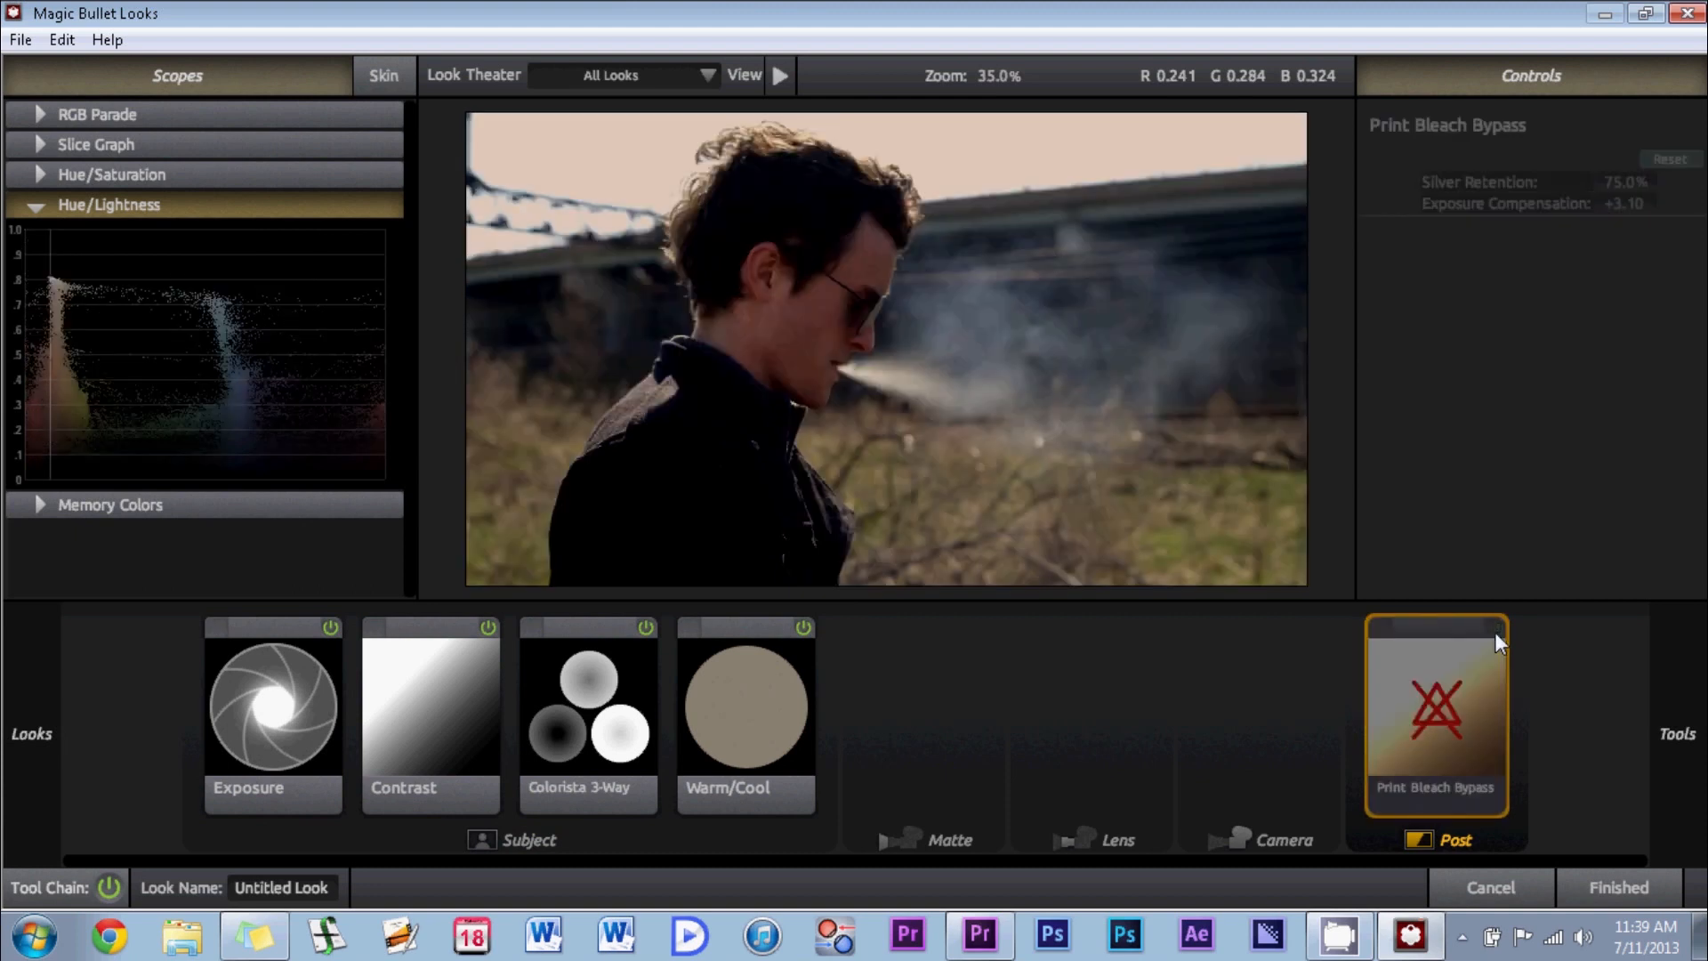
pyautogui.click(1494, 629)
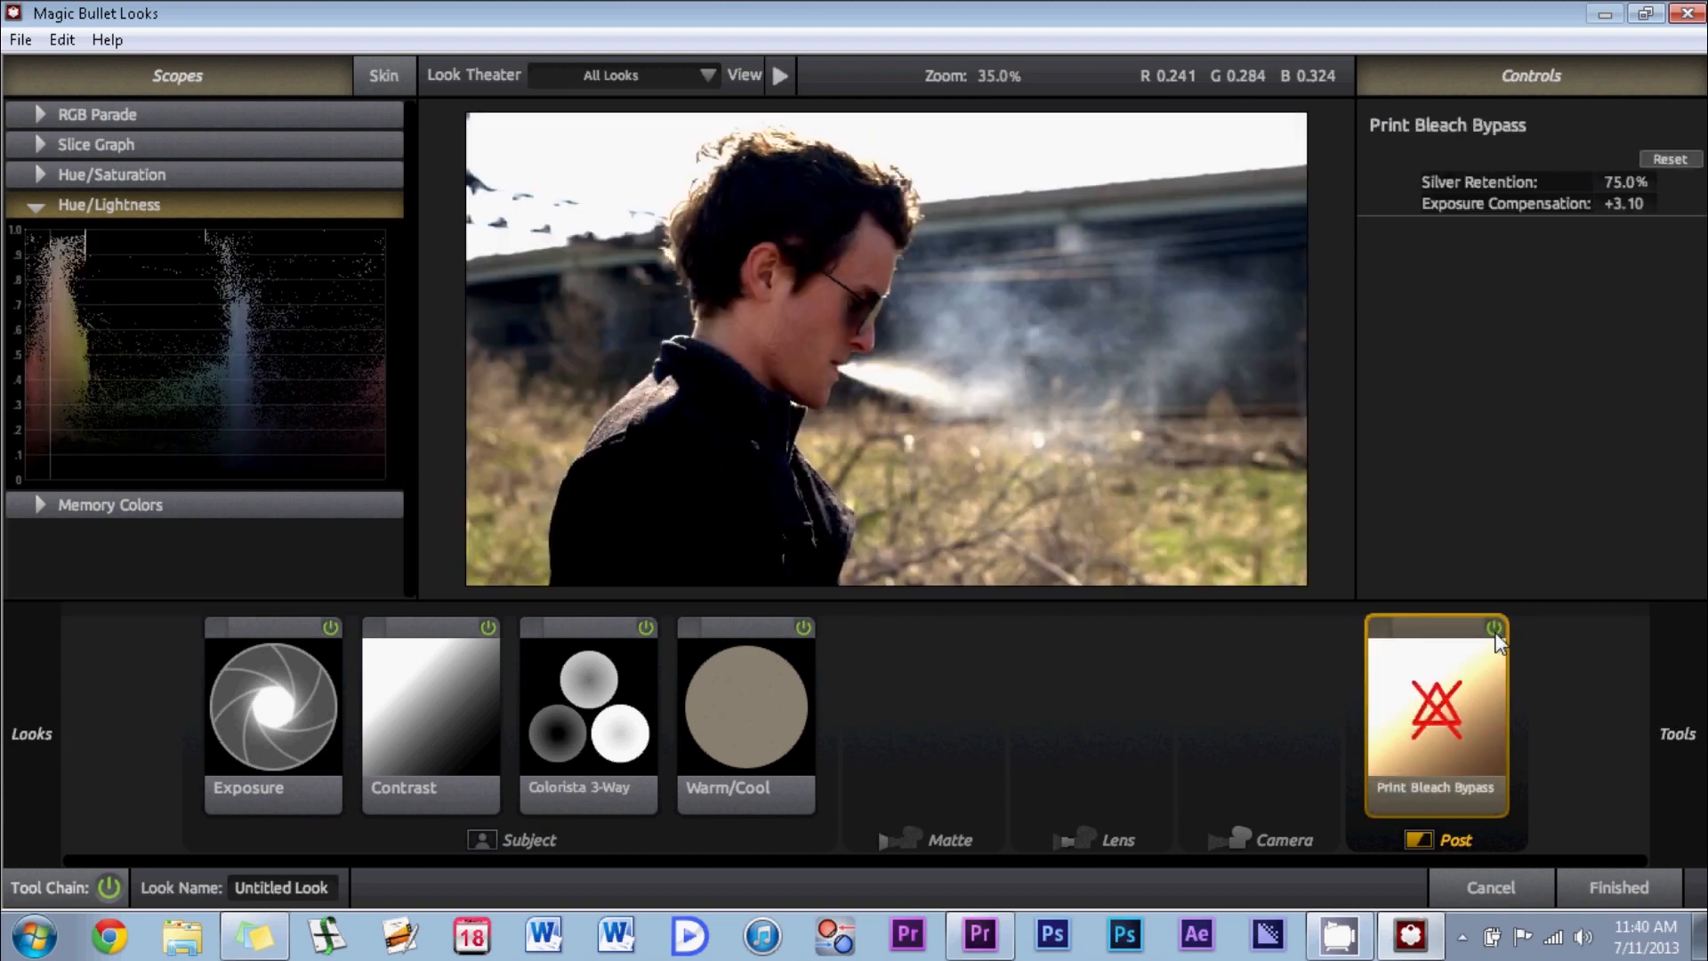
# - Lower the Colorista 3-Way highlight level and readjust its midtone level
pyautogui.click(311, 729)
pyautogui.click(647, 735)
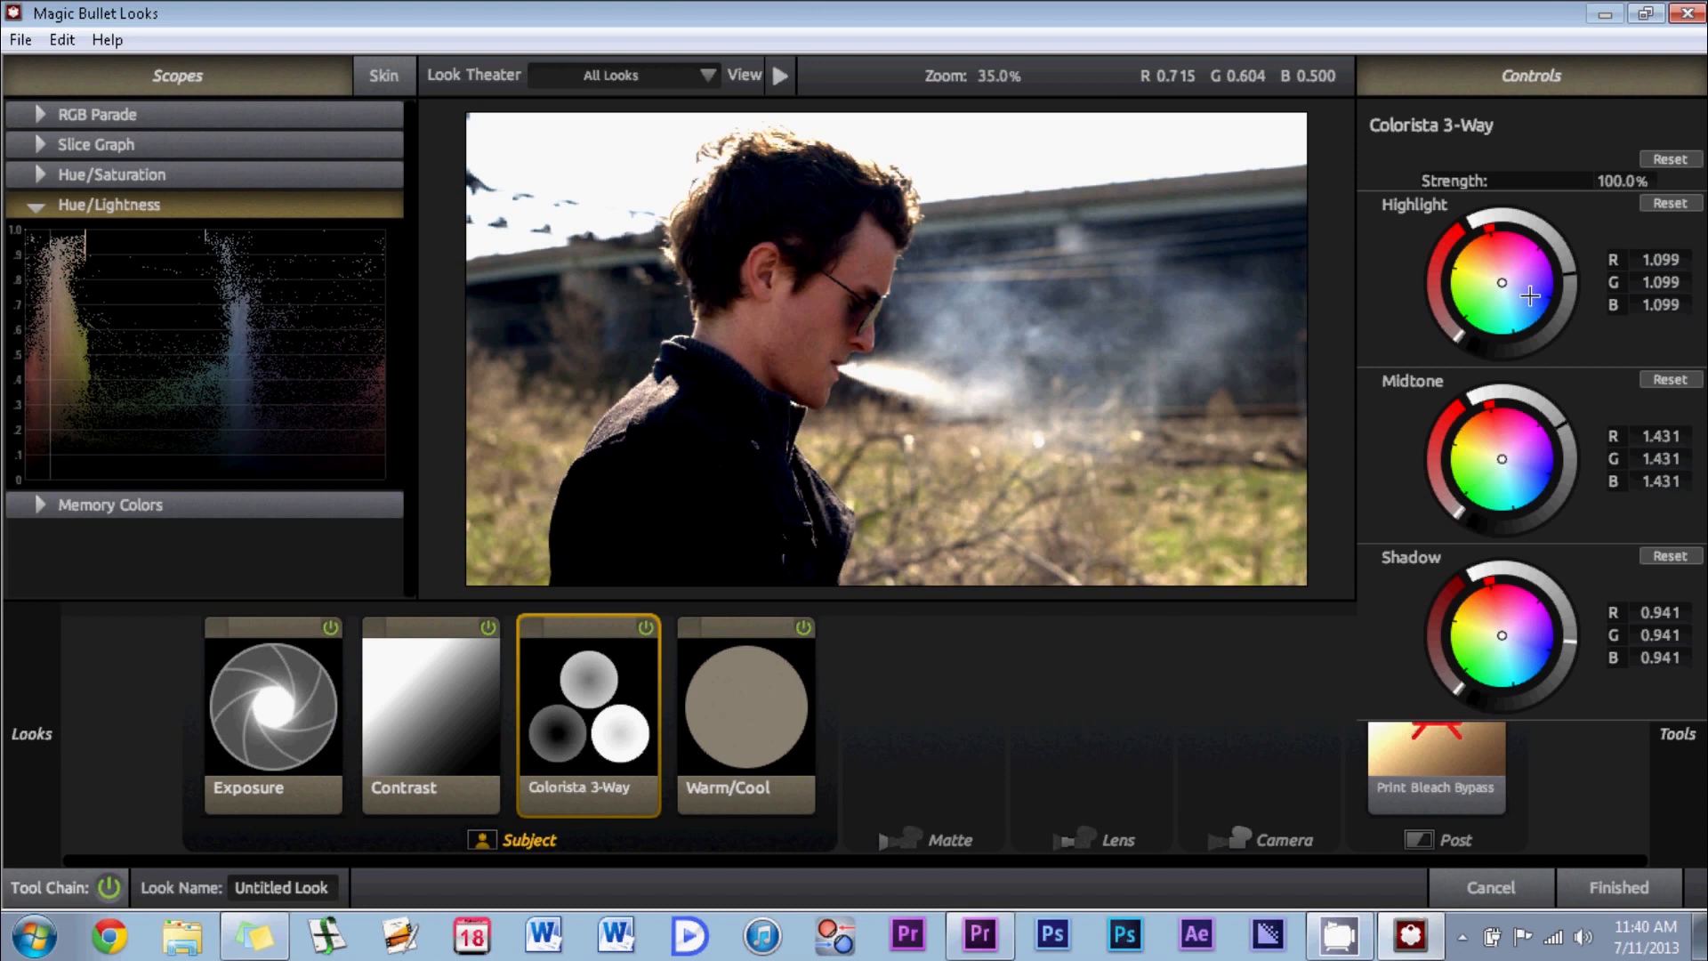
pyautogui.moveTo(1571, 275); pyautogui.dragTo(1571, 382)
pyautogui.moveTo(1561, 442)
pyautogui.mouseDown()
pyautogui.moveTo(1550, 401)
pyautogui.moveTo(1558, 417)
pyautogui.mouseUp()
# - Set the Print Bleach Bypass silver retention to 62% and apply the finished look to the clip
pyautogui.moveTo(1361, 725); pyautogui.dragTo(1441, 730)
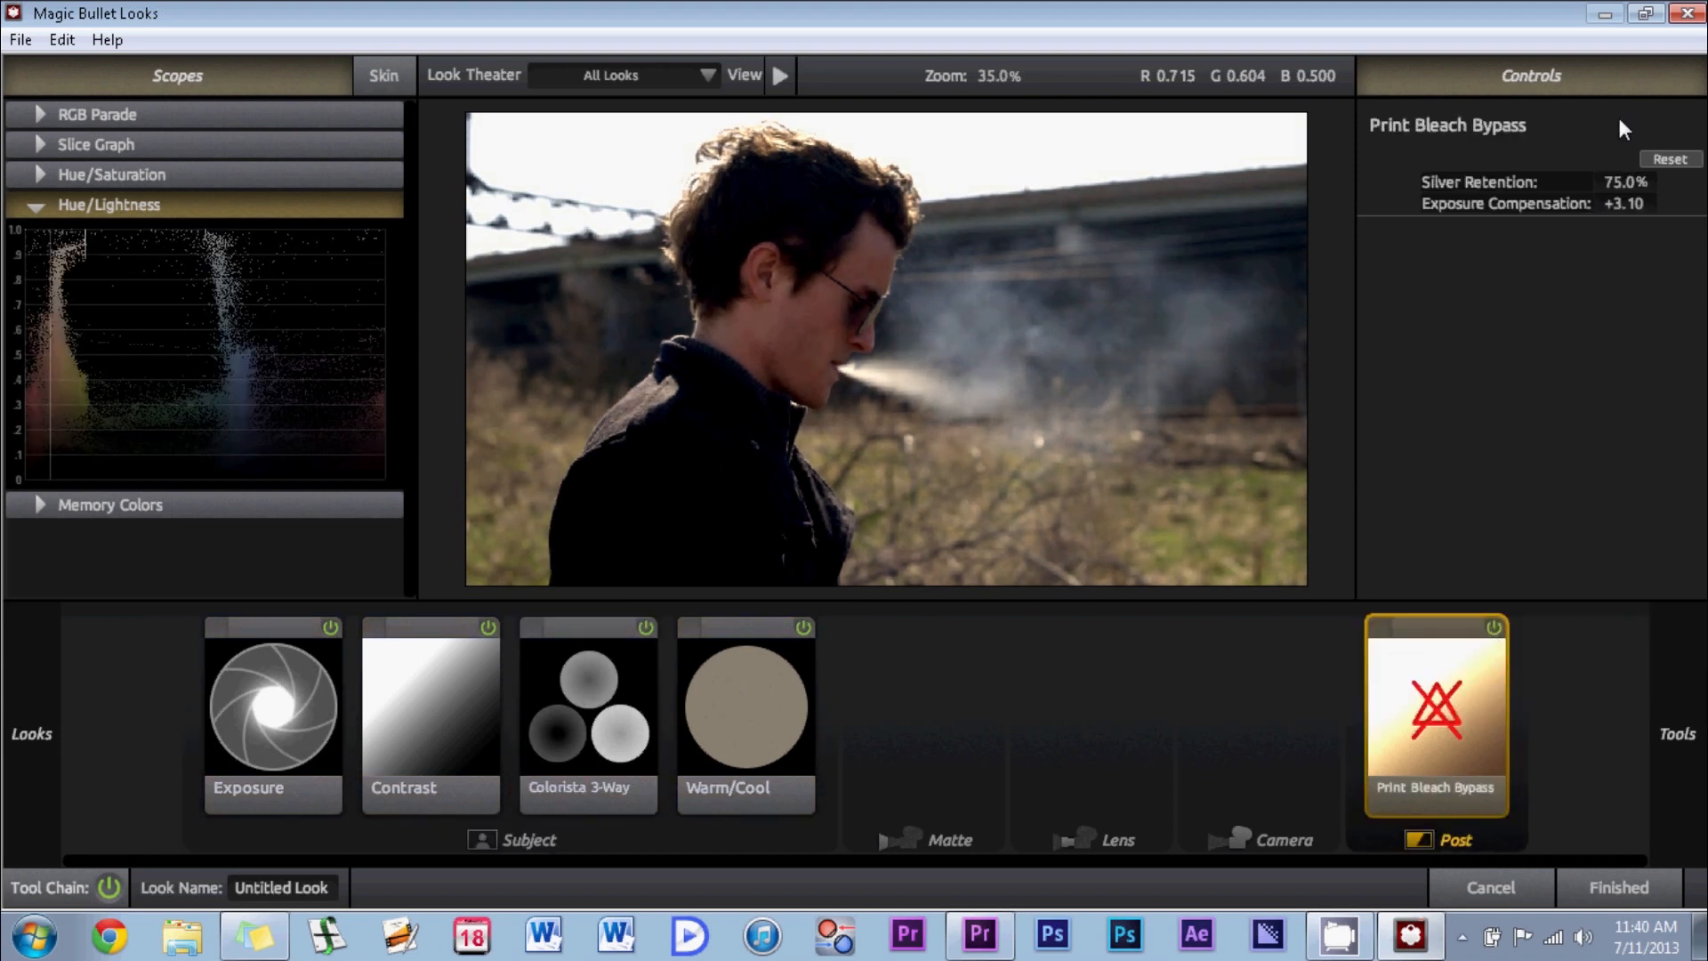
pyautogui.moveTo(1623, 183); pyautogui.dragTo(1612, 183)
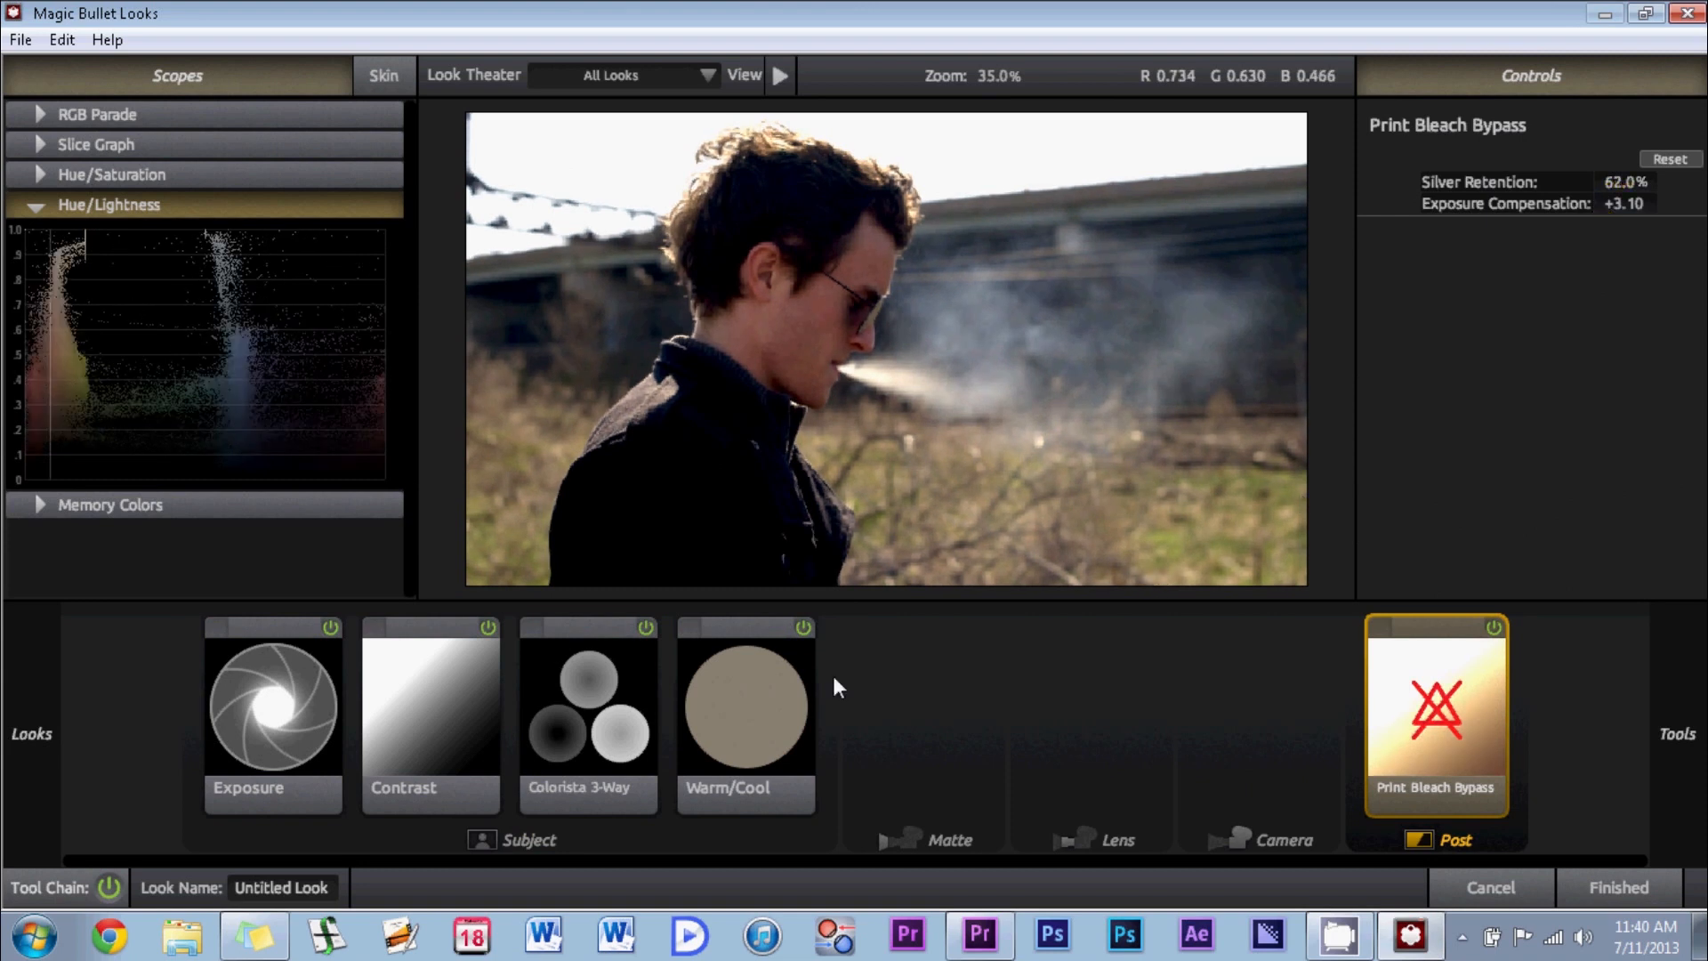
pyautogui.click(1603, 887)
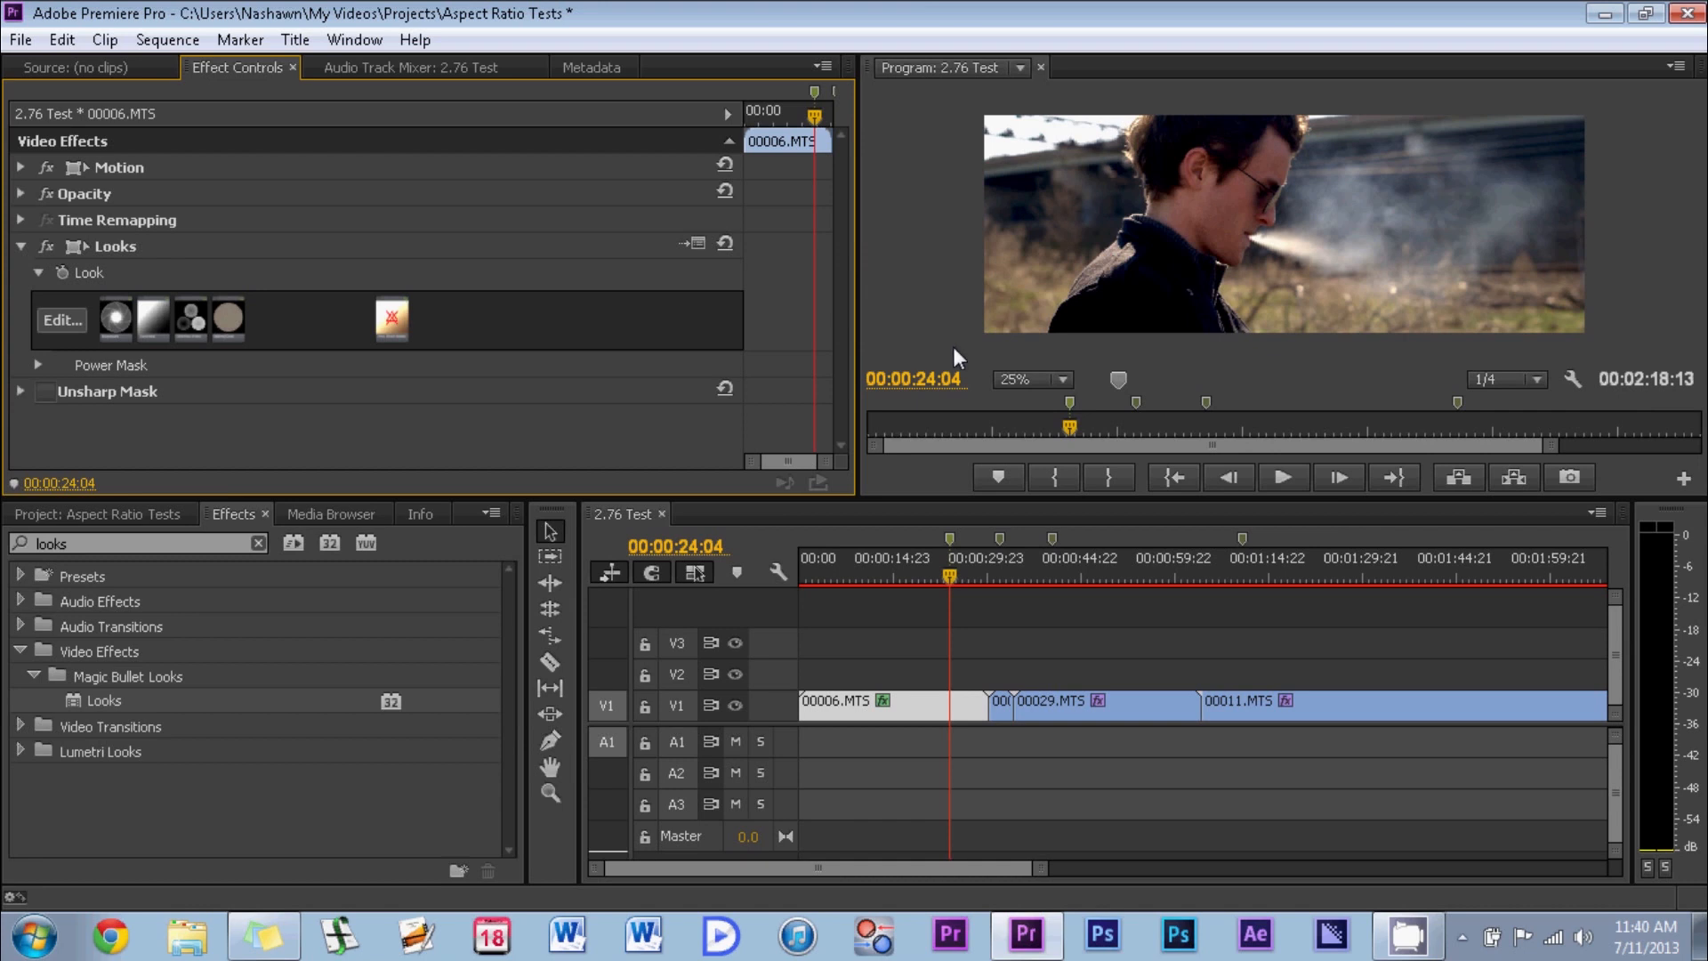
# - Expand the Unsharp Mask settings of clip 00006.MTS and enable the effect
pyautogui.click(21, 390)
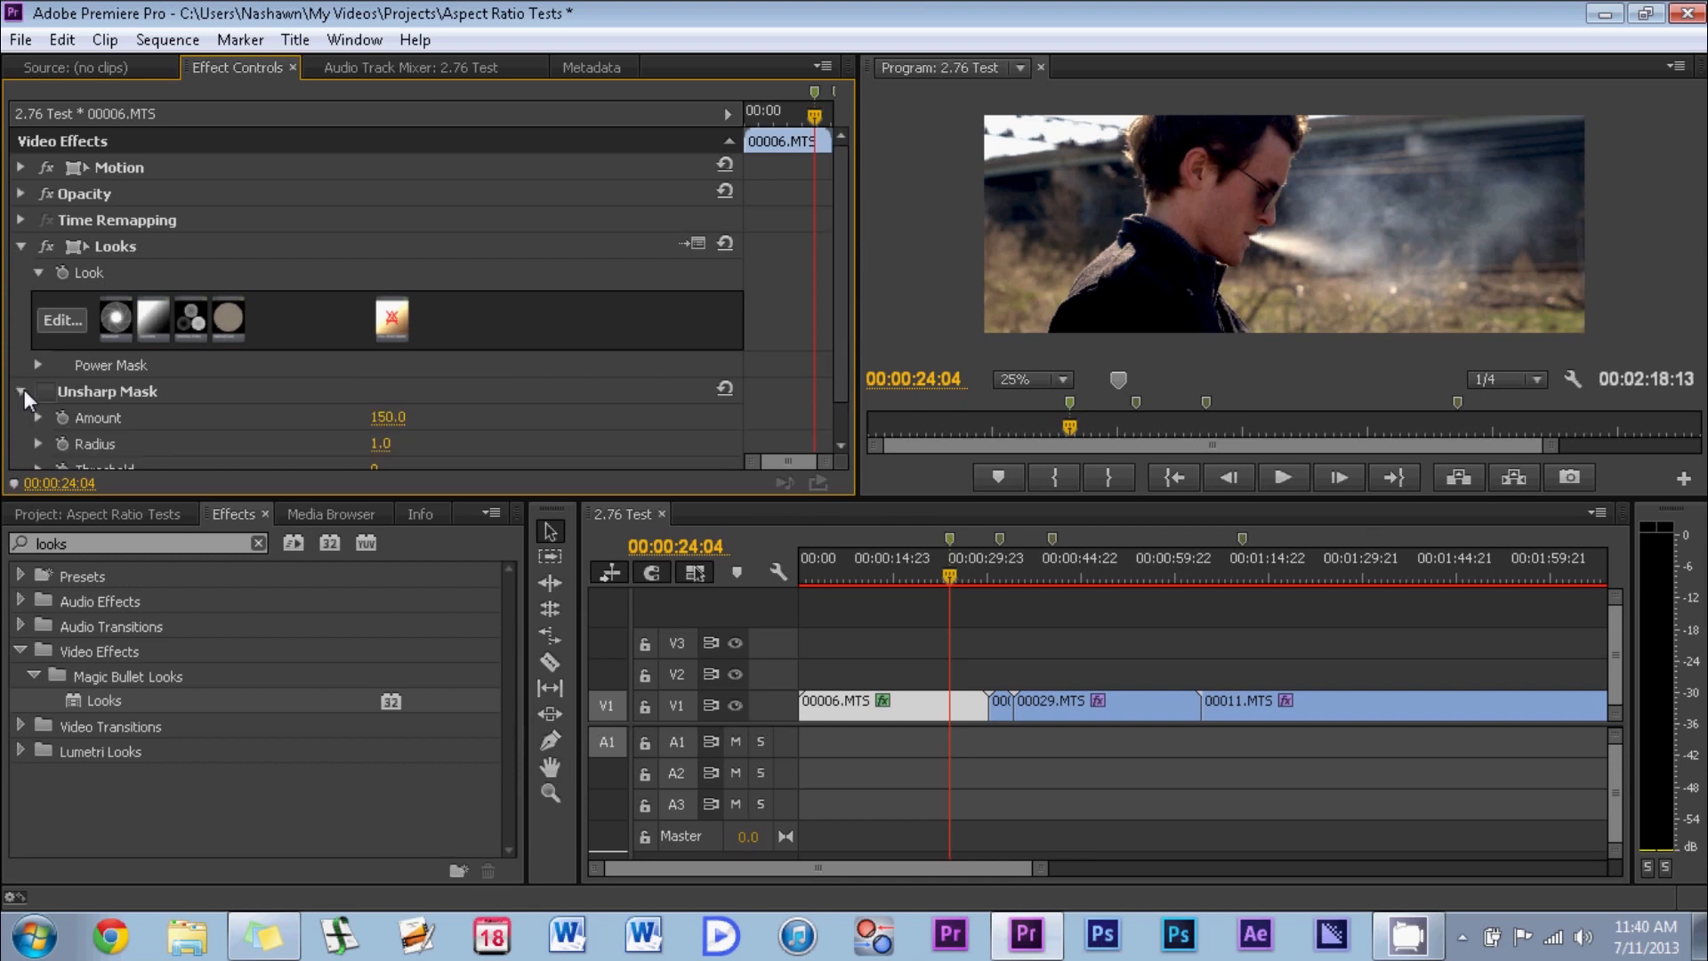
pyautogui.moveTo(835, 388); pyautogui.dragTo(836, 440)
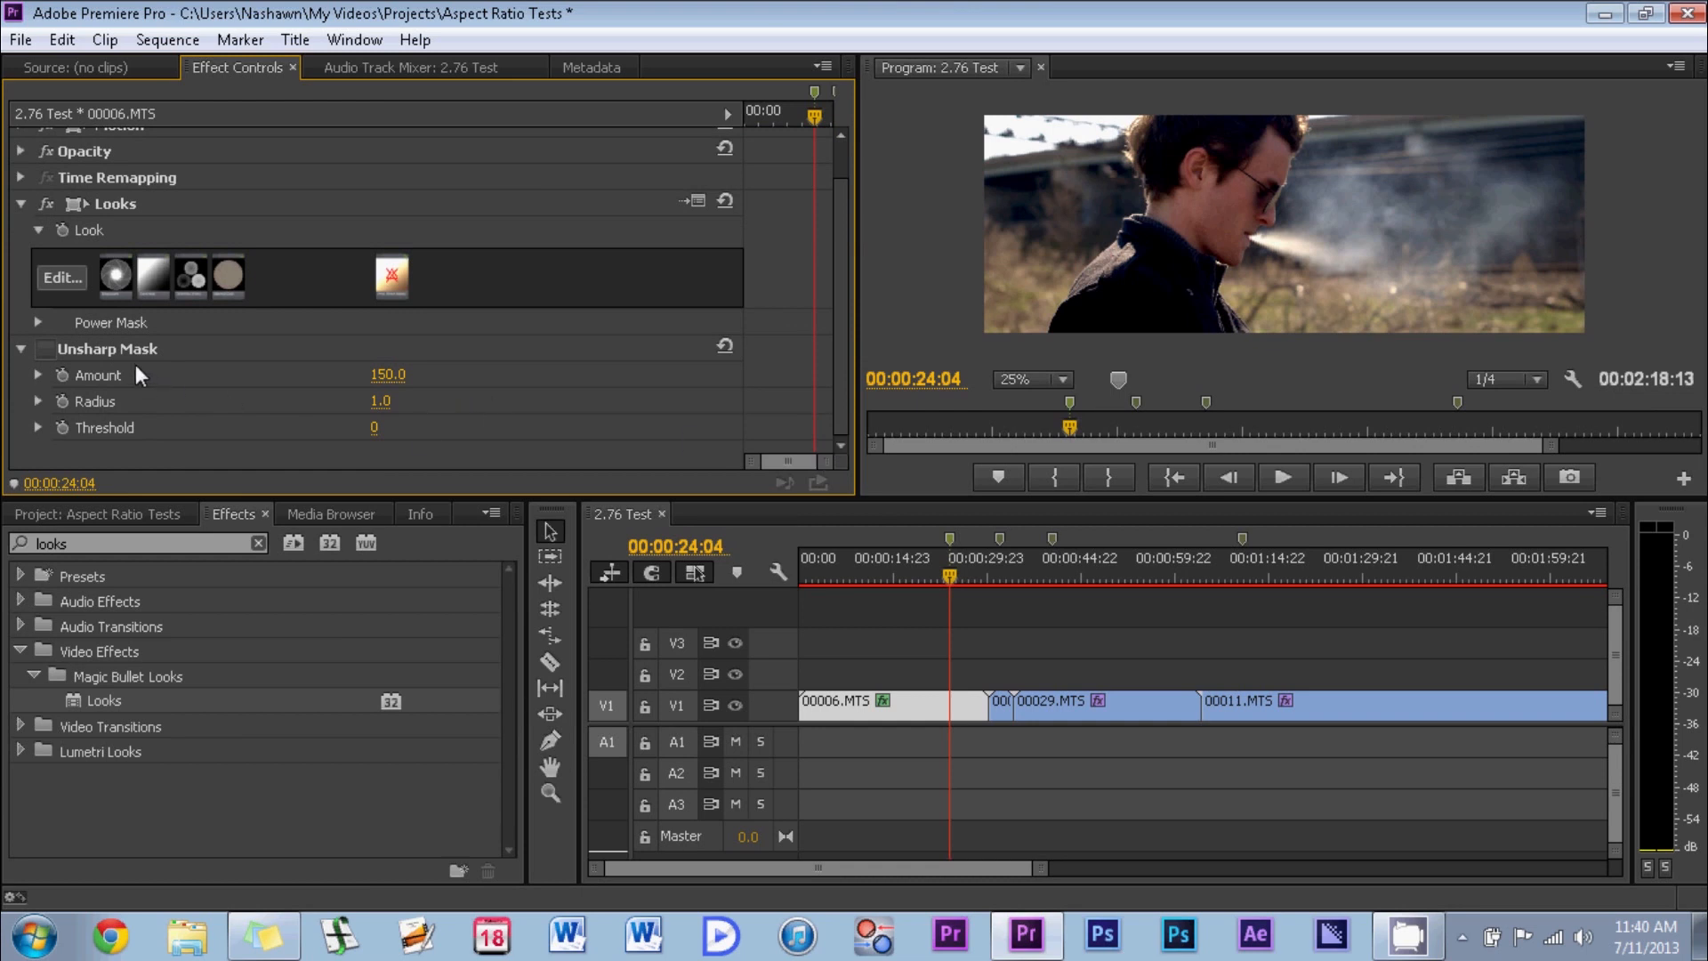
pyautogui.click(45, 352)
# - Load the custom Sliver Stock look on clip 00032.MTS at the 00:00:32:04 marker
pyautogui.click(1000, 540)
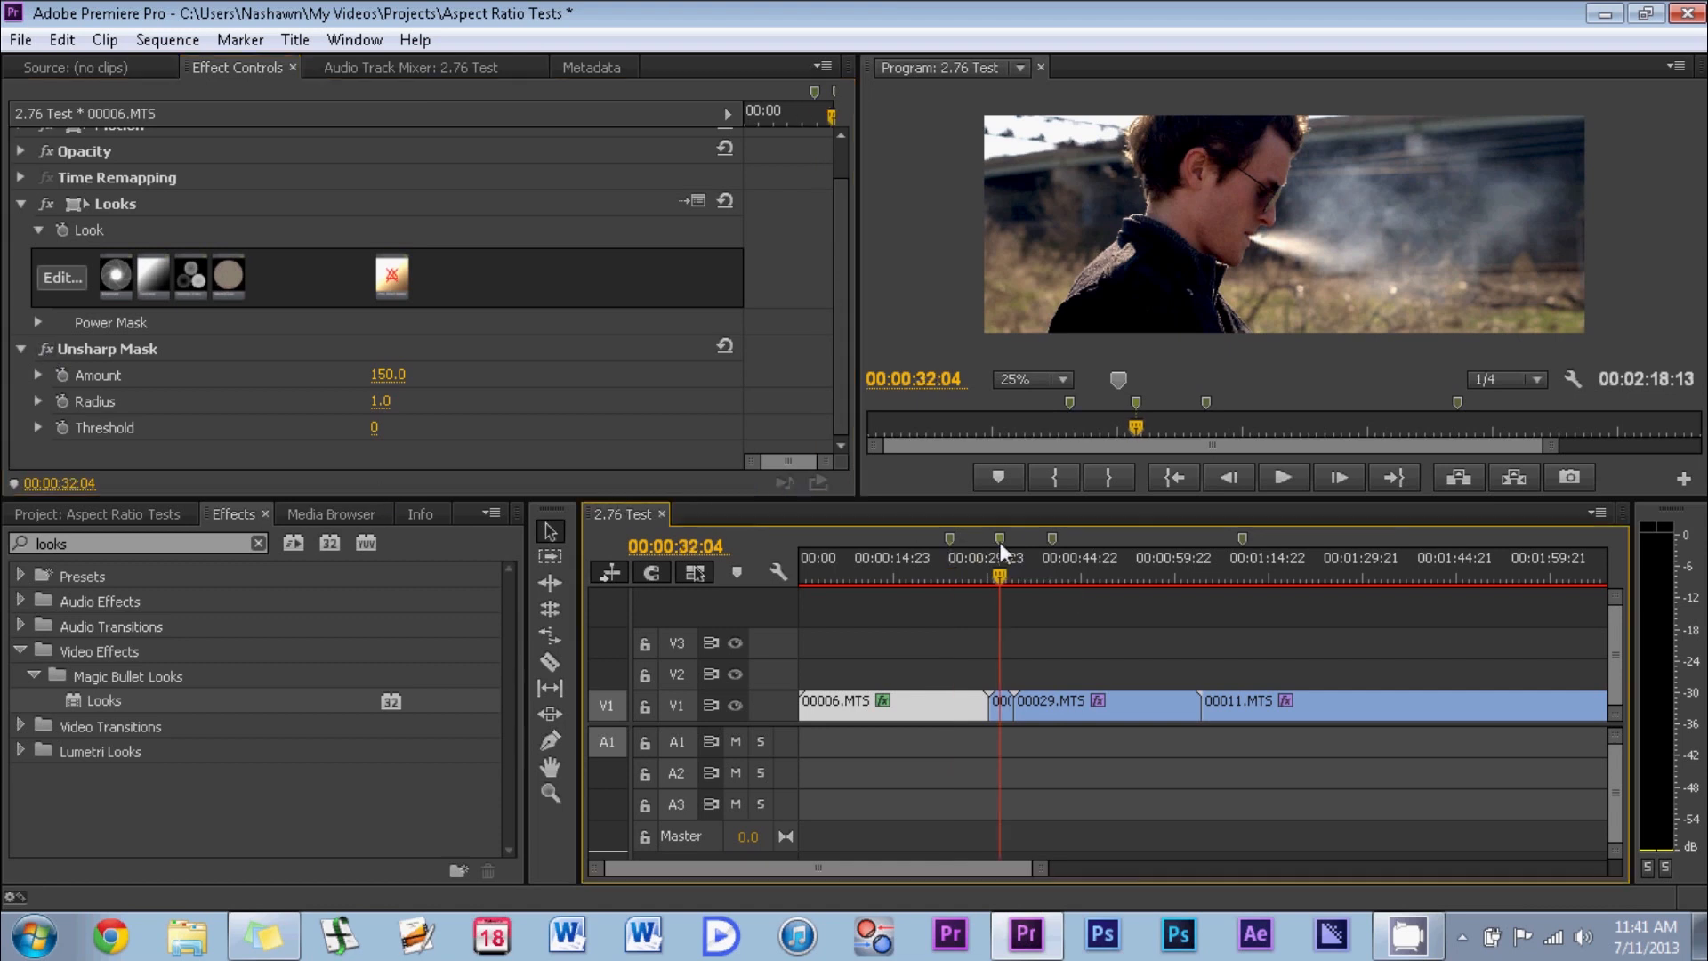
pyautogui.click(1002, 708)
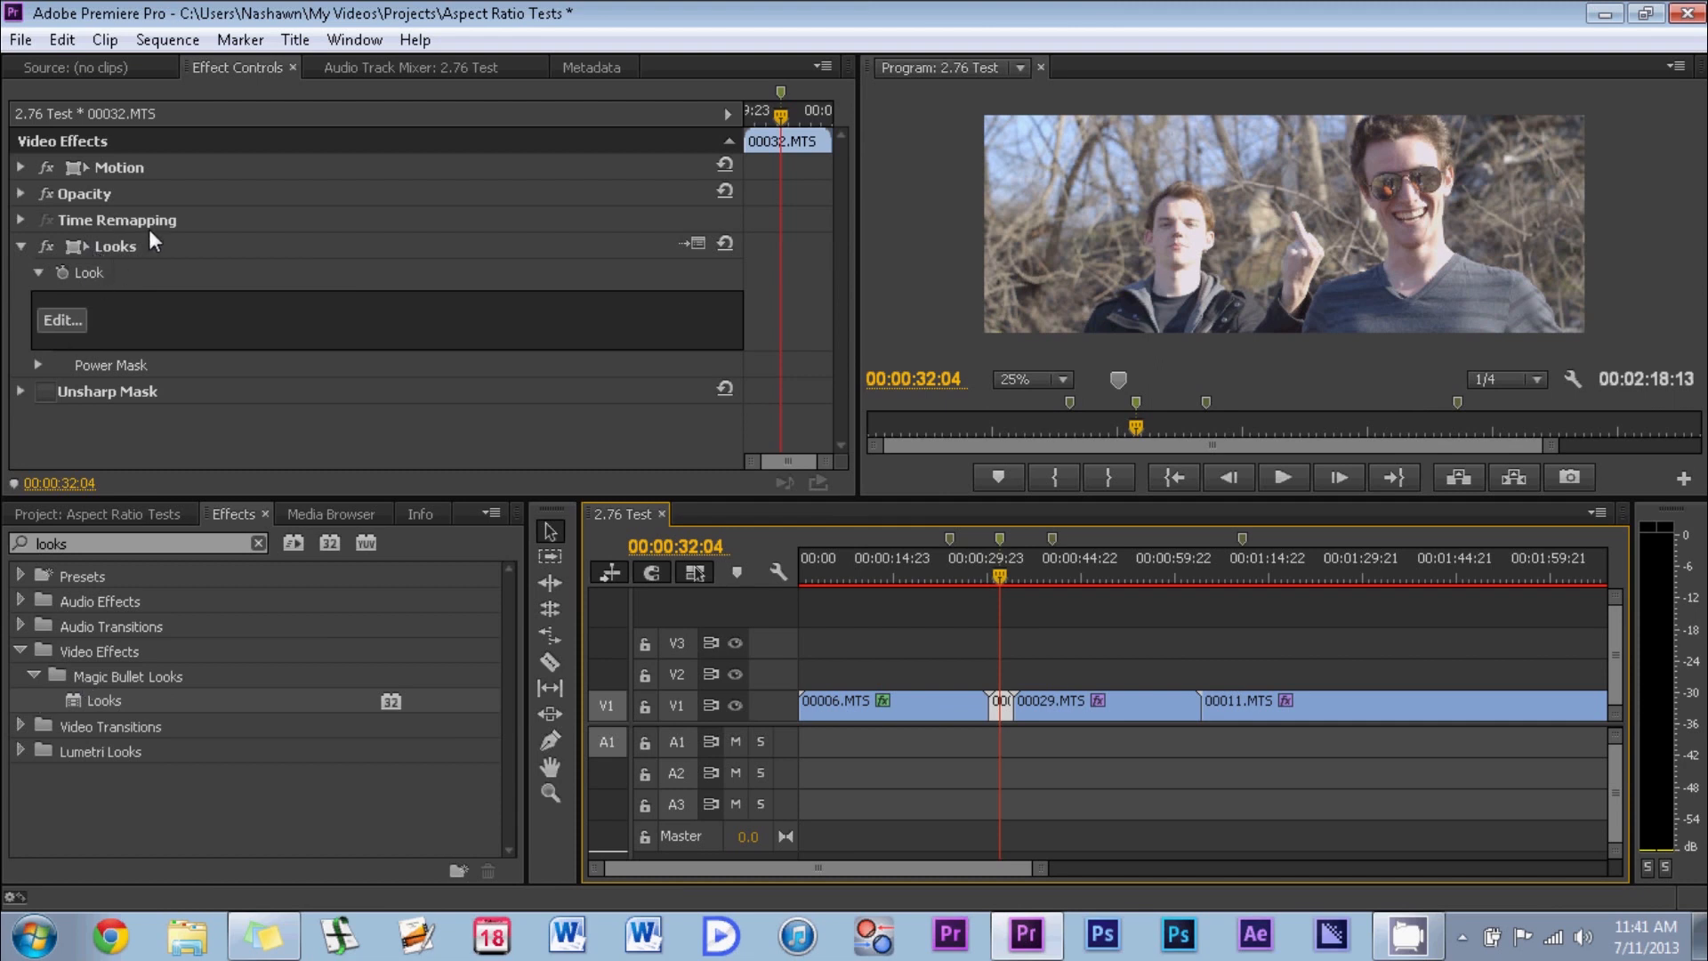
pyautogui.click(65, 319)
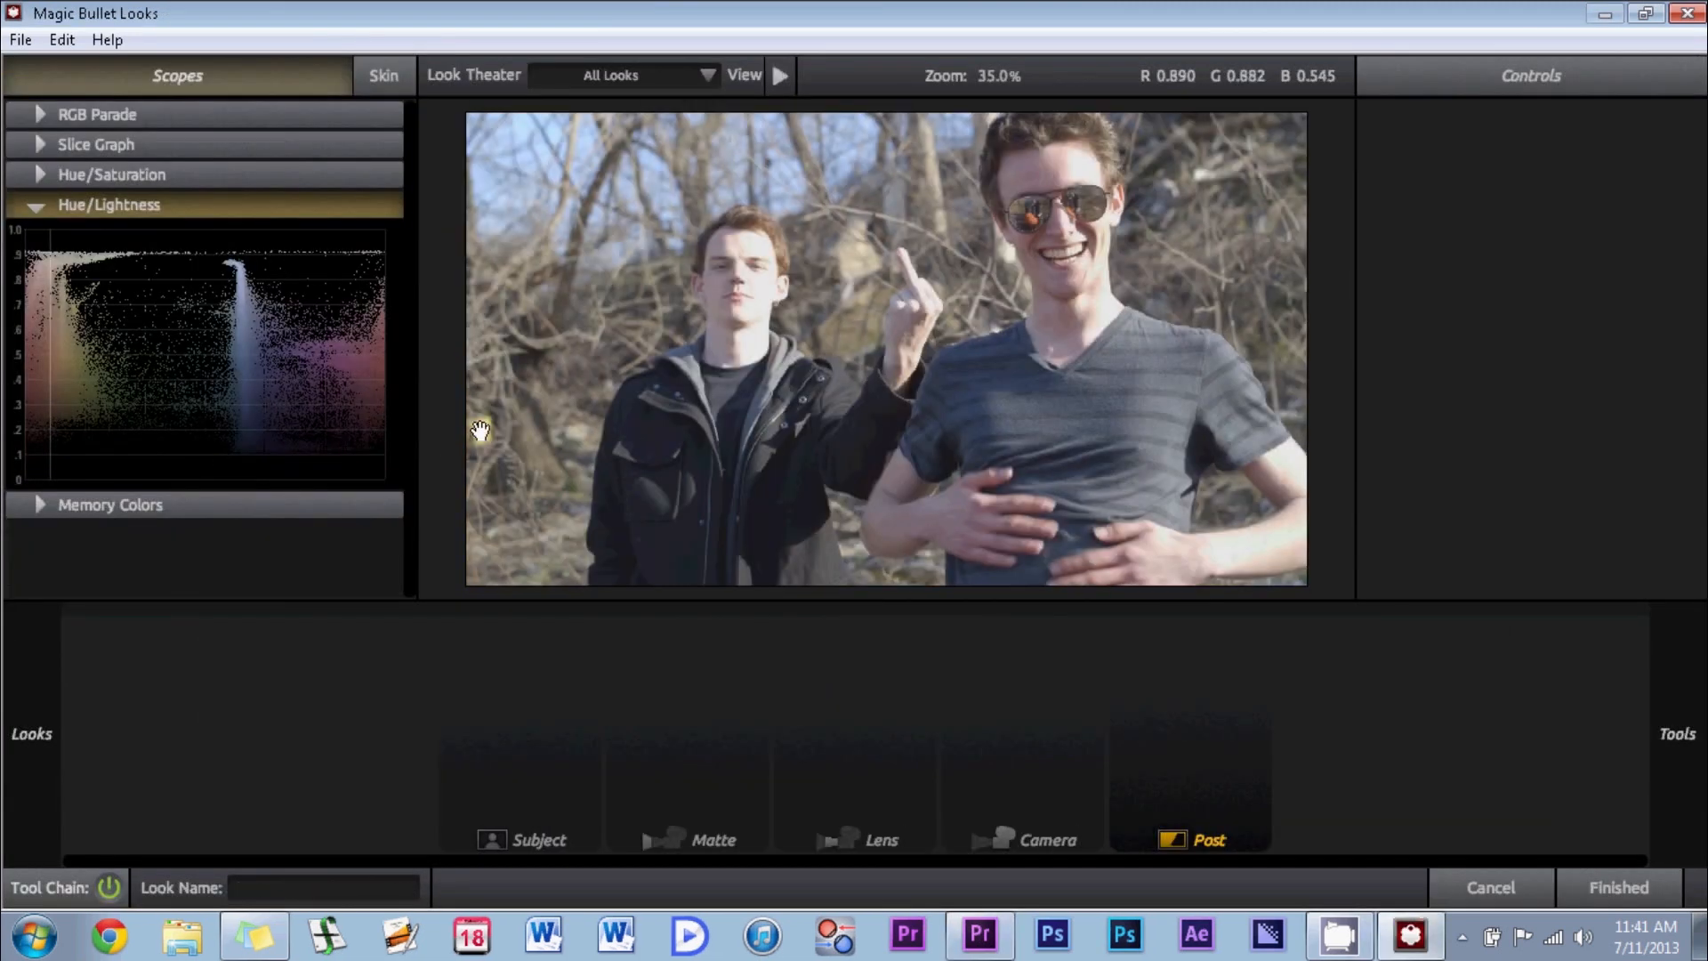
pyautogui.moveTo(31, 734)
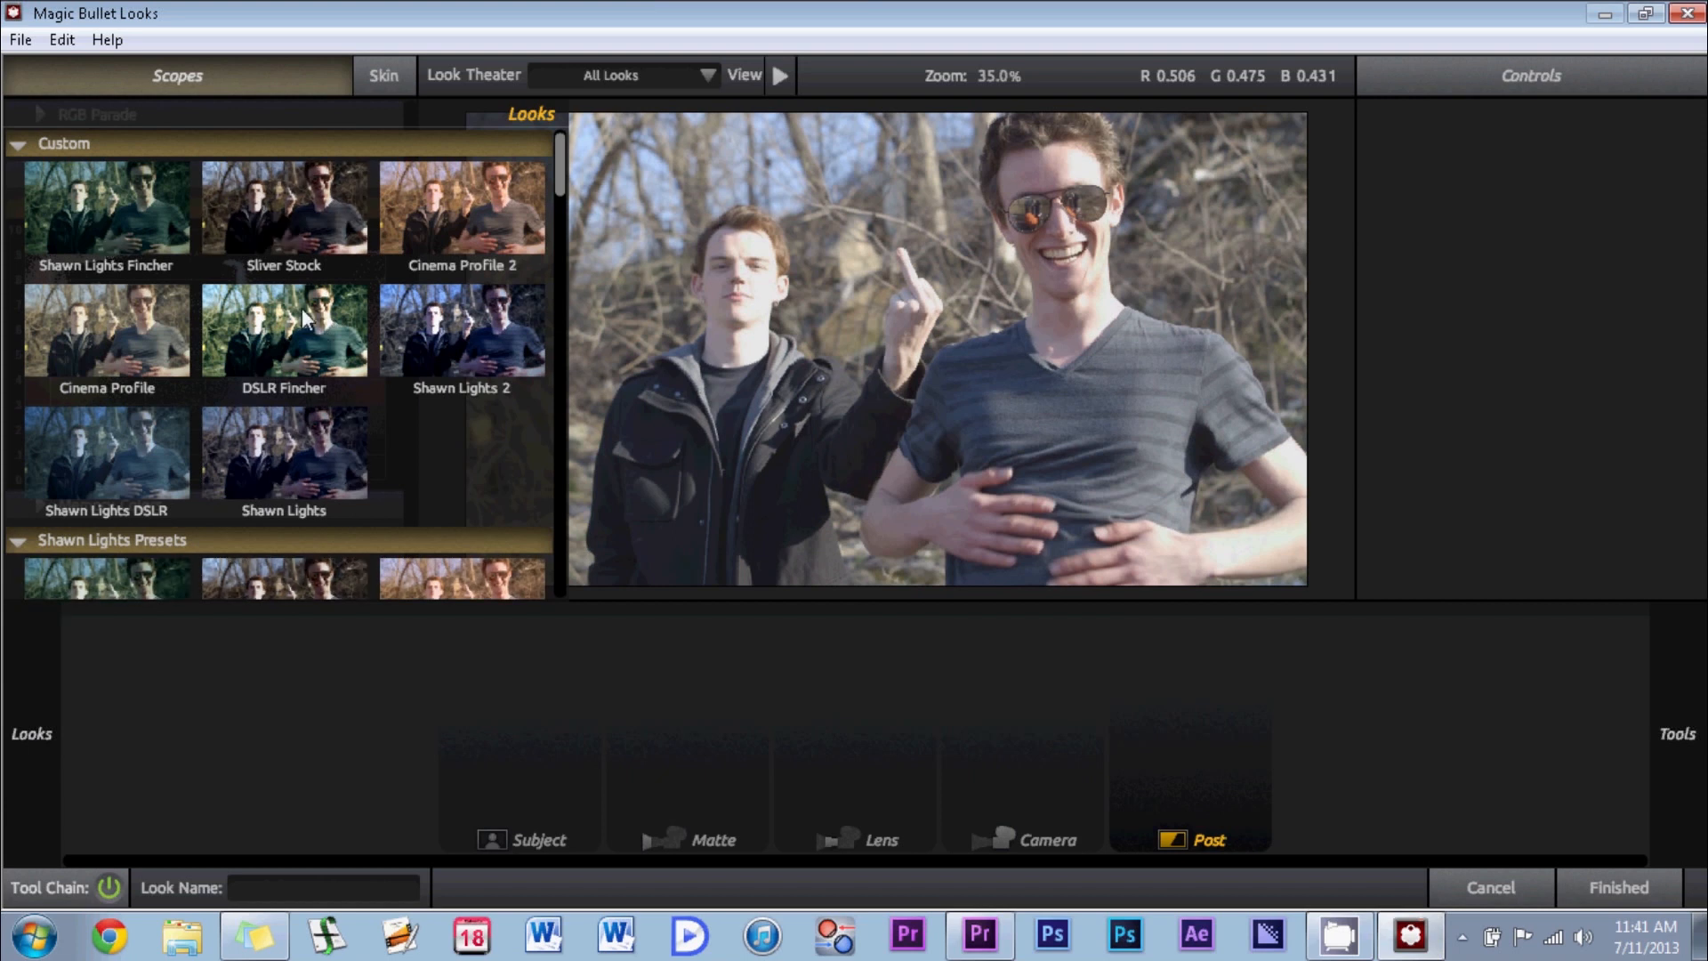
pyautogui.click(294, 195)
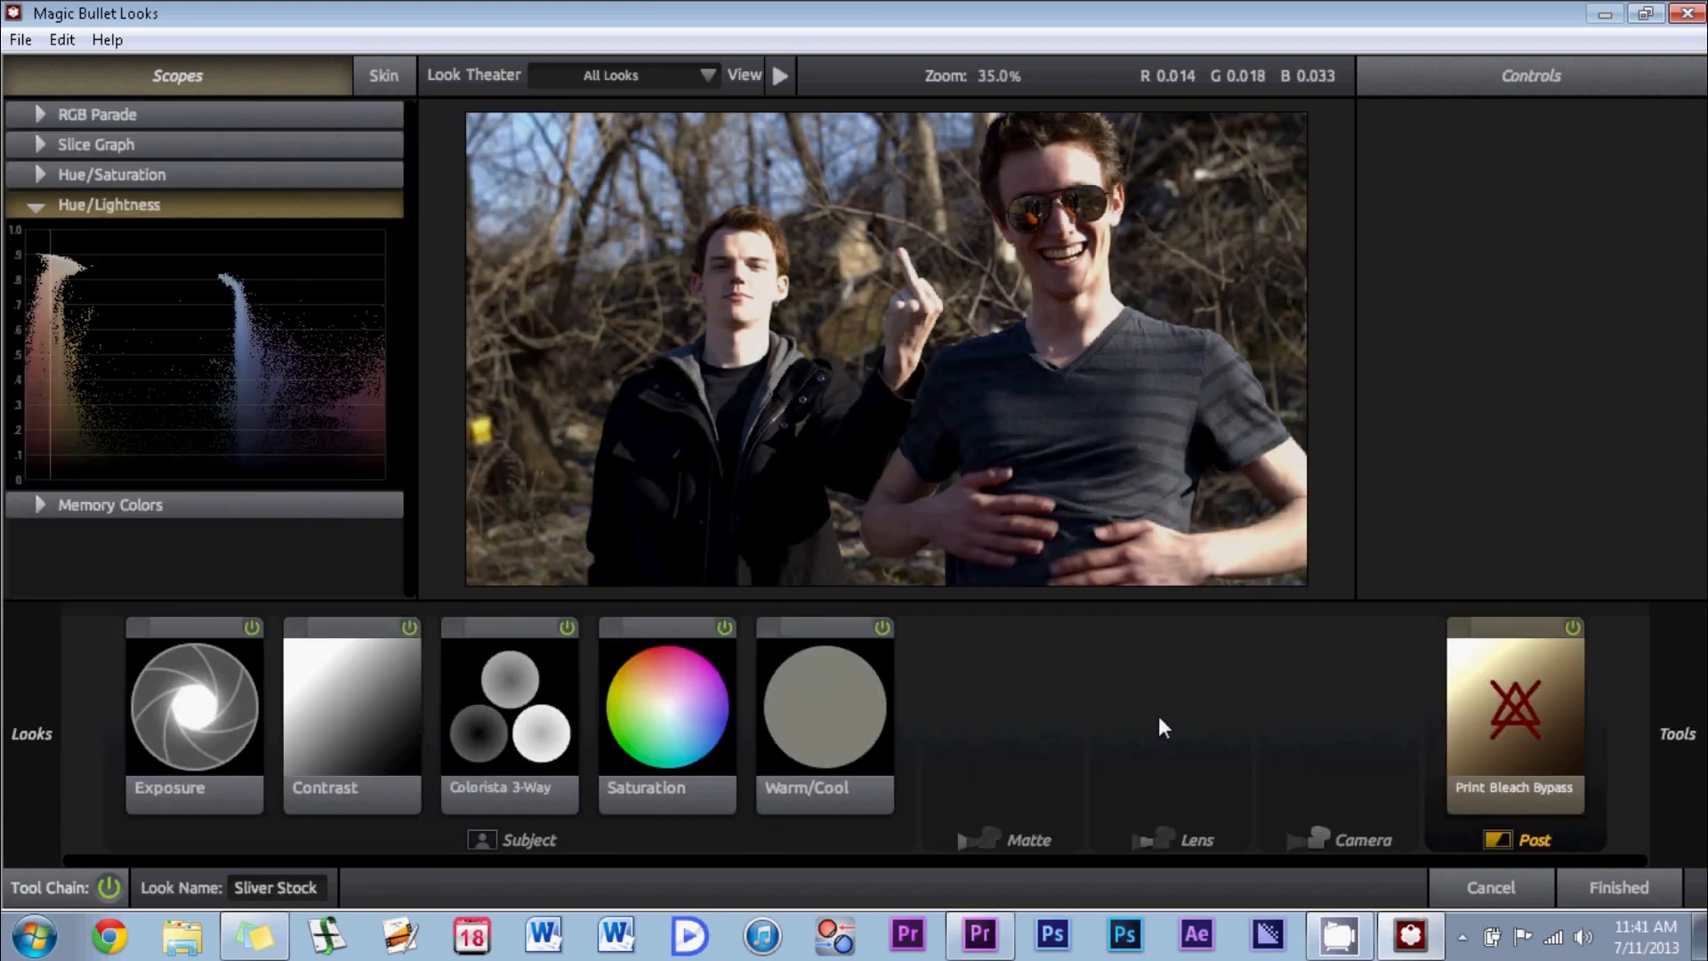
# - Raise the Colorista 3-Way highlights to about 1.003 and apply the look to clip 00032.MTS
pyautogui.click(201, 714)
pyautogui.click(514, 716)
pyautogui.moveTo(1567, 296); pyautogui.dragTo(1570, 269)
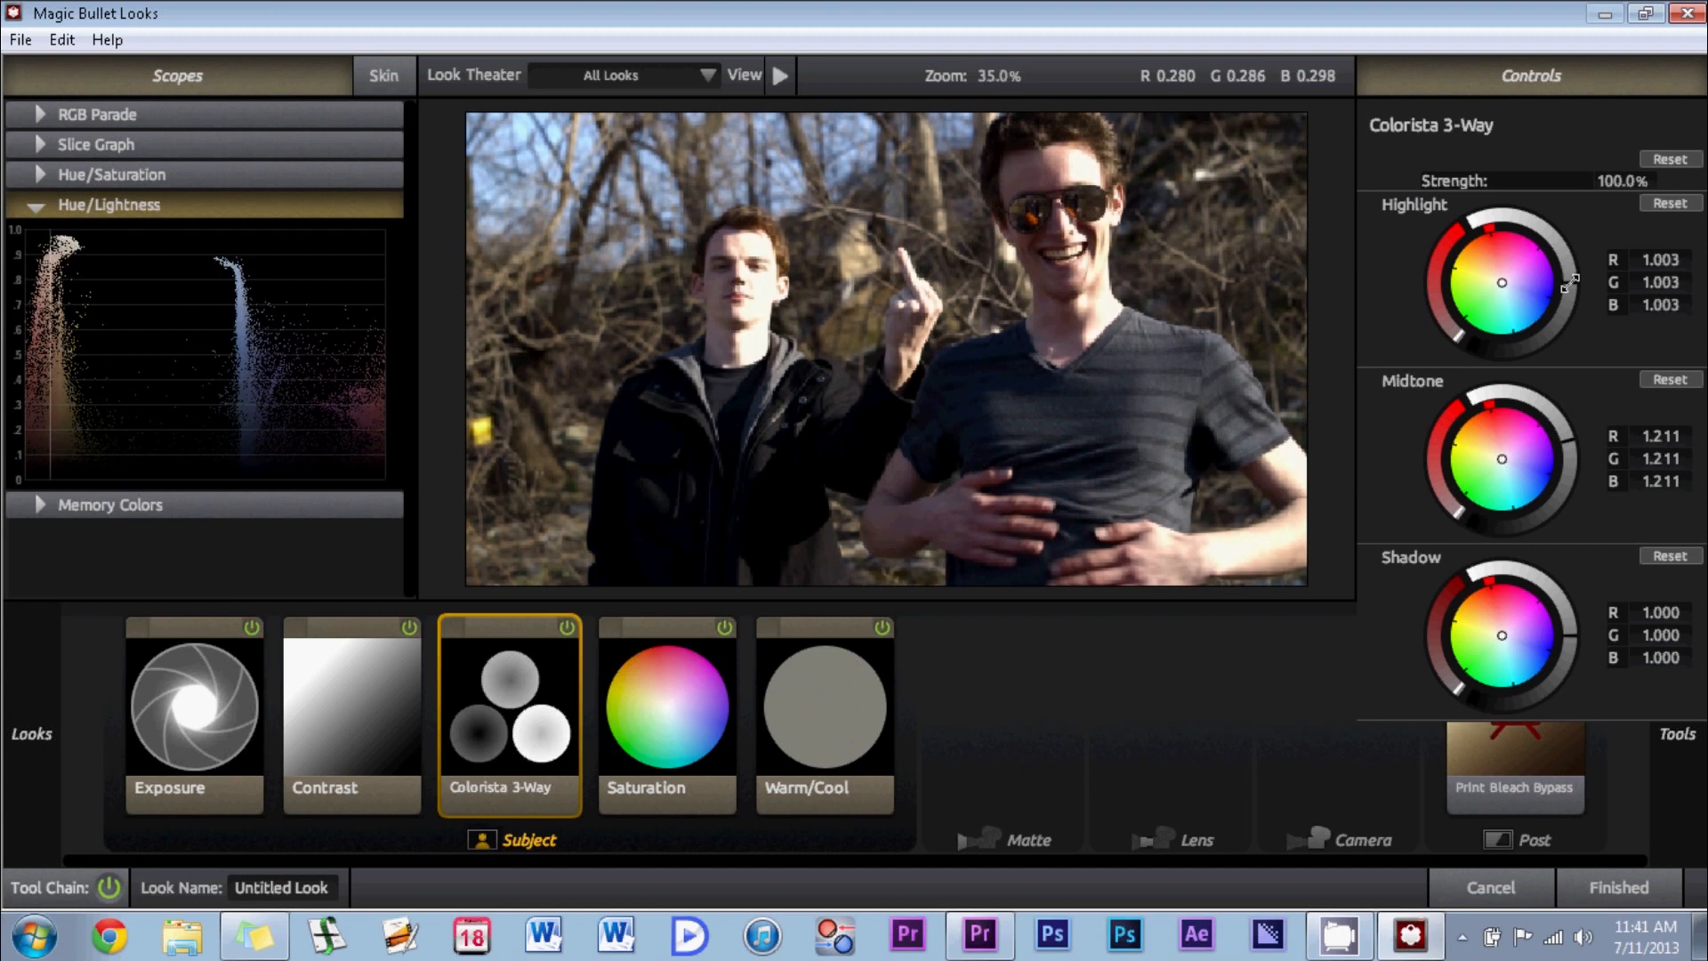
pyautogui.click(1640, 893)
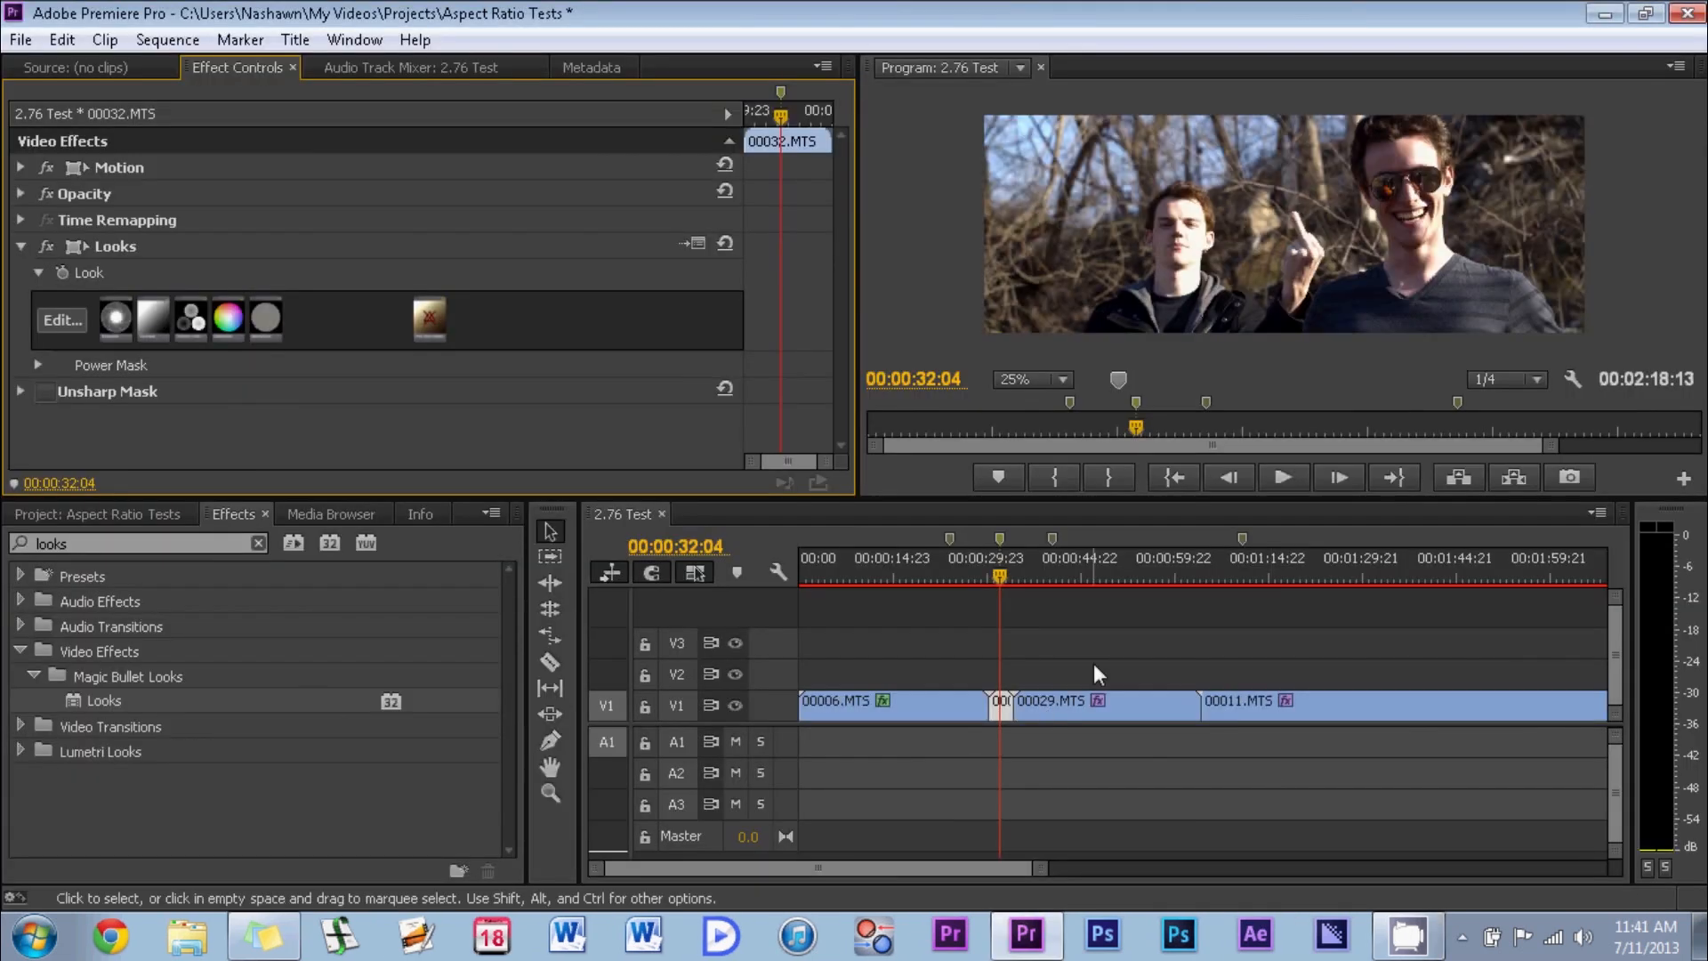
# - Apply the custom Sliver Stock look to clip 00029.MTS at the 00:00:40:13 marker
pyautogui.click(1050, 539)
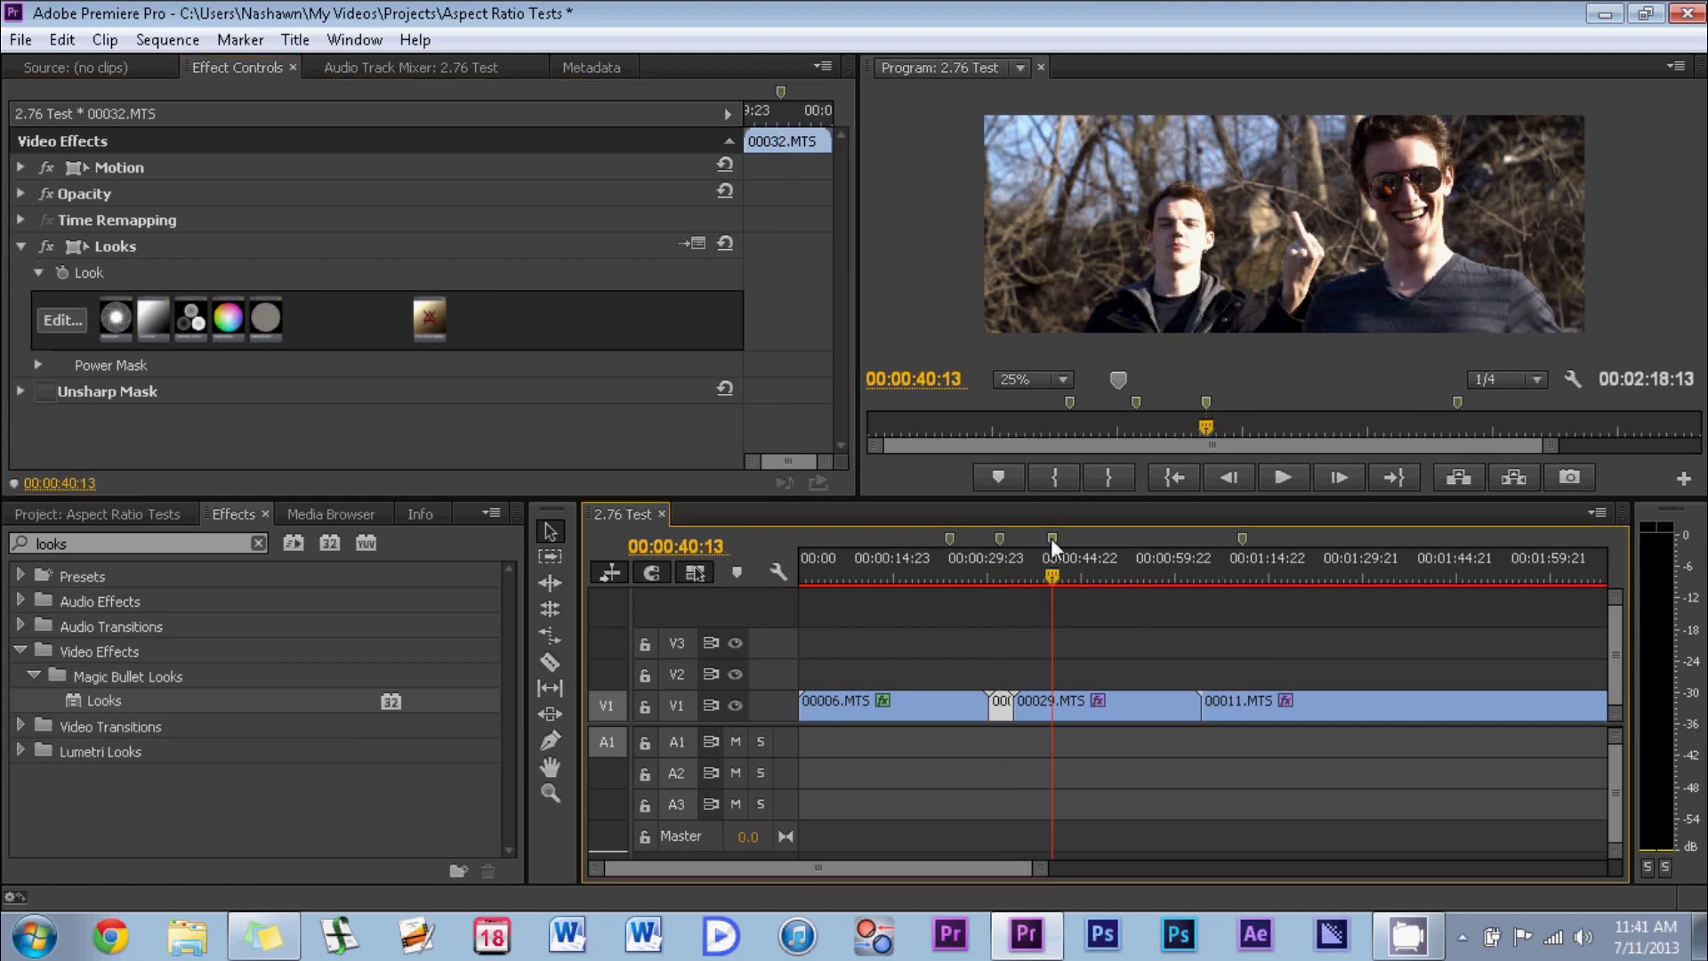
pyautogui.click(1065, 705)
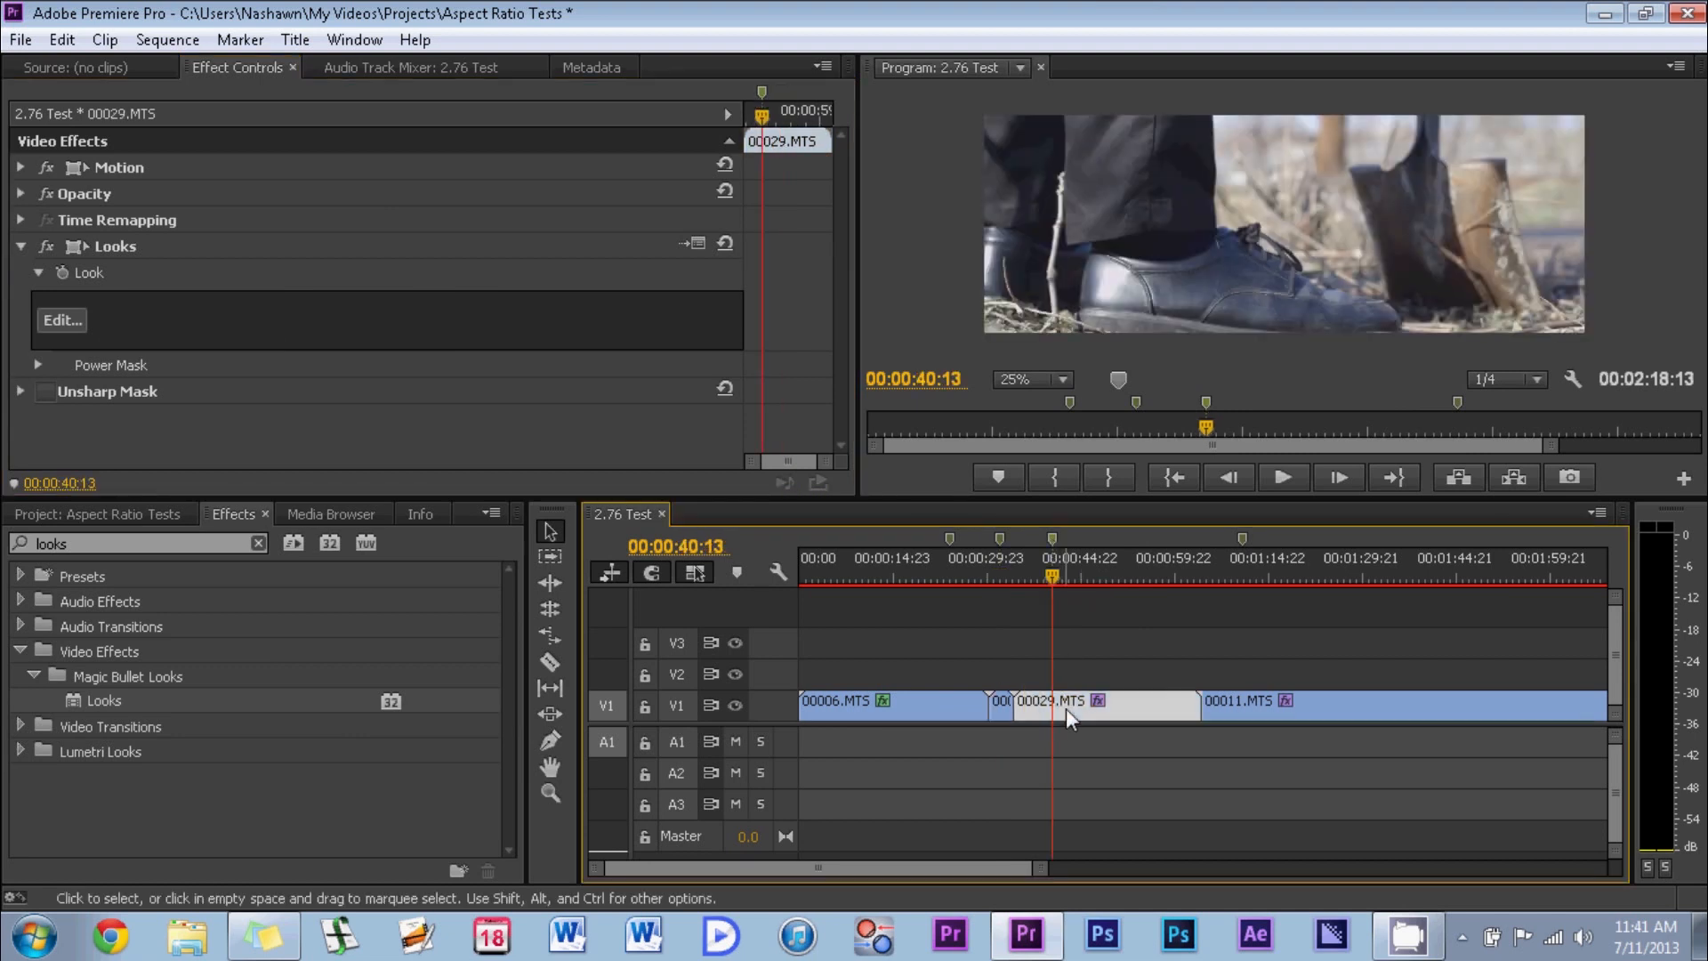
pyautogui.click(57, 320)
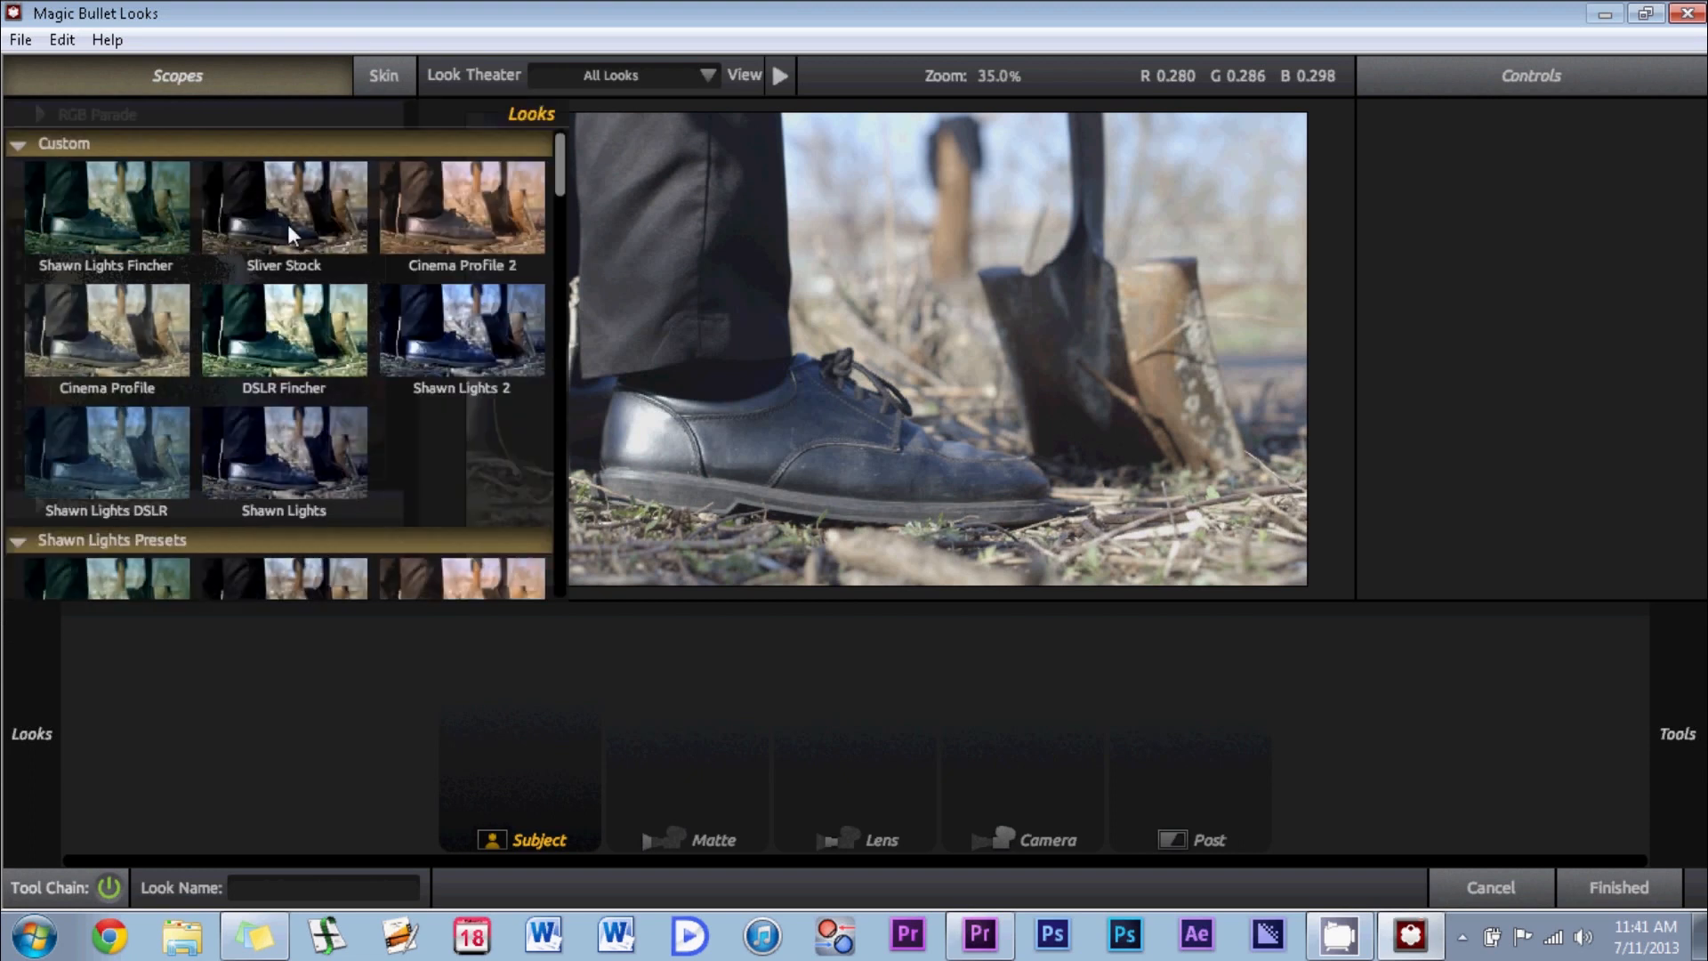
pyautogui.click(288, 231)
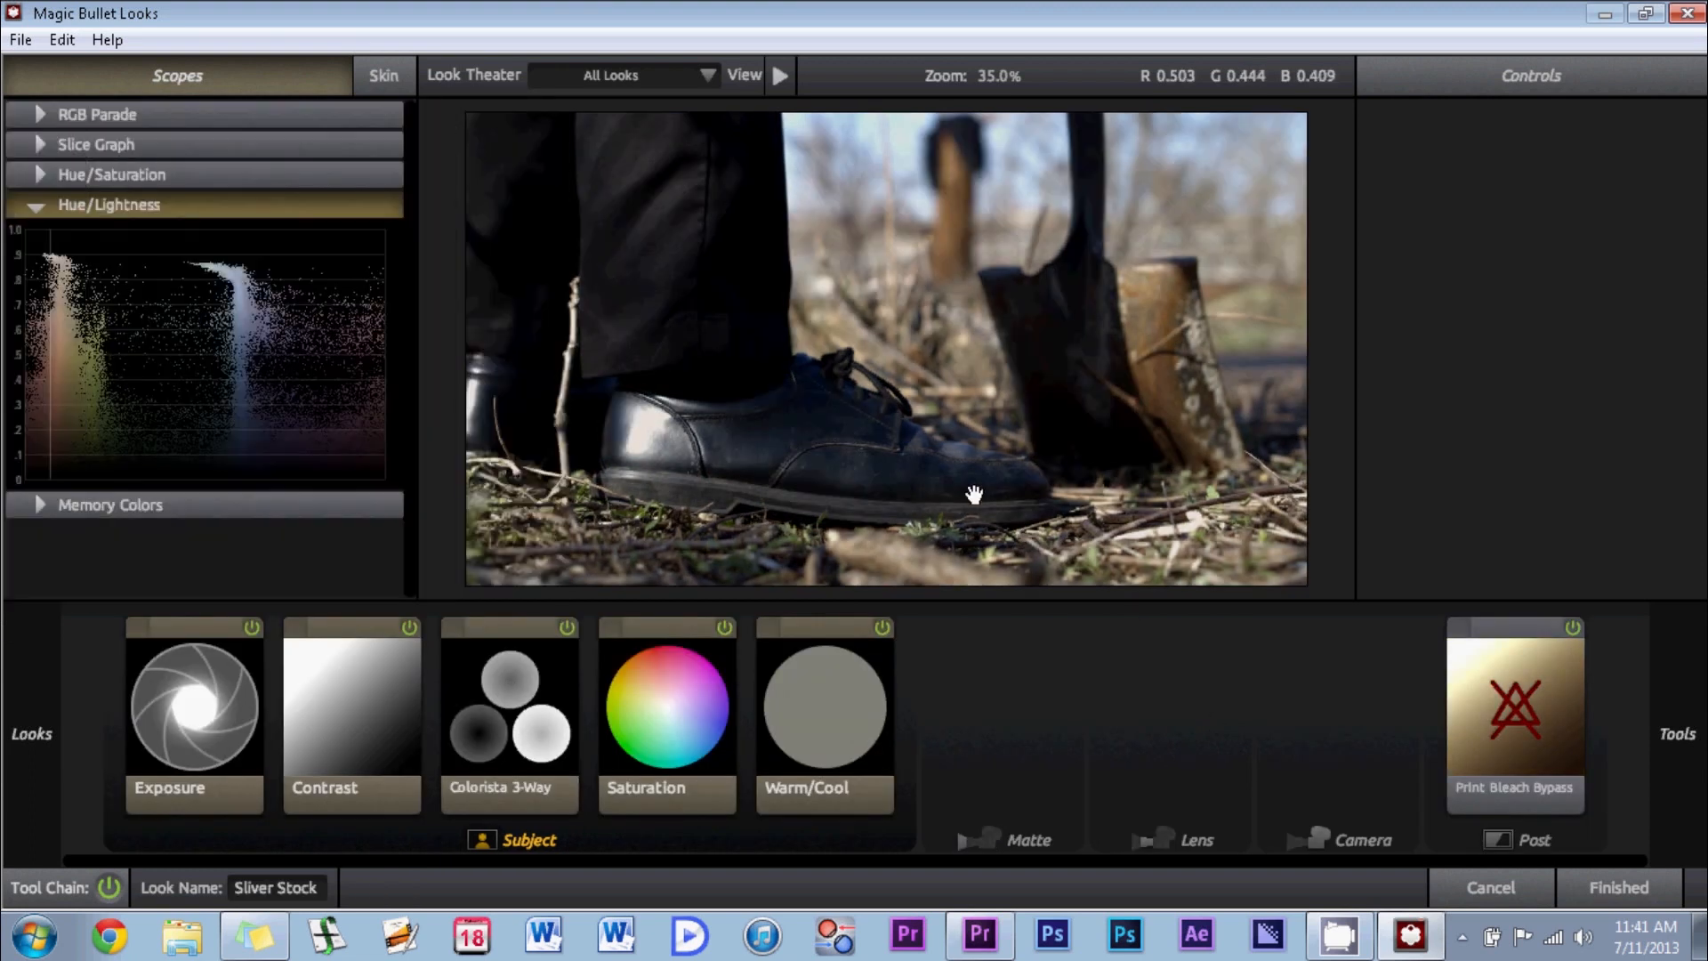
pyautogui.click(1636, 884)
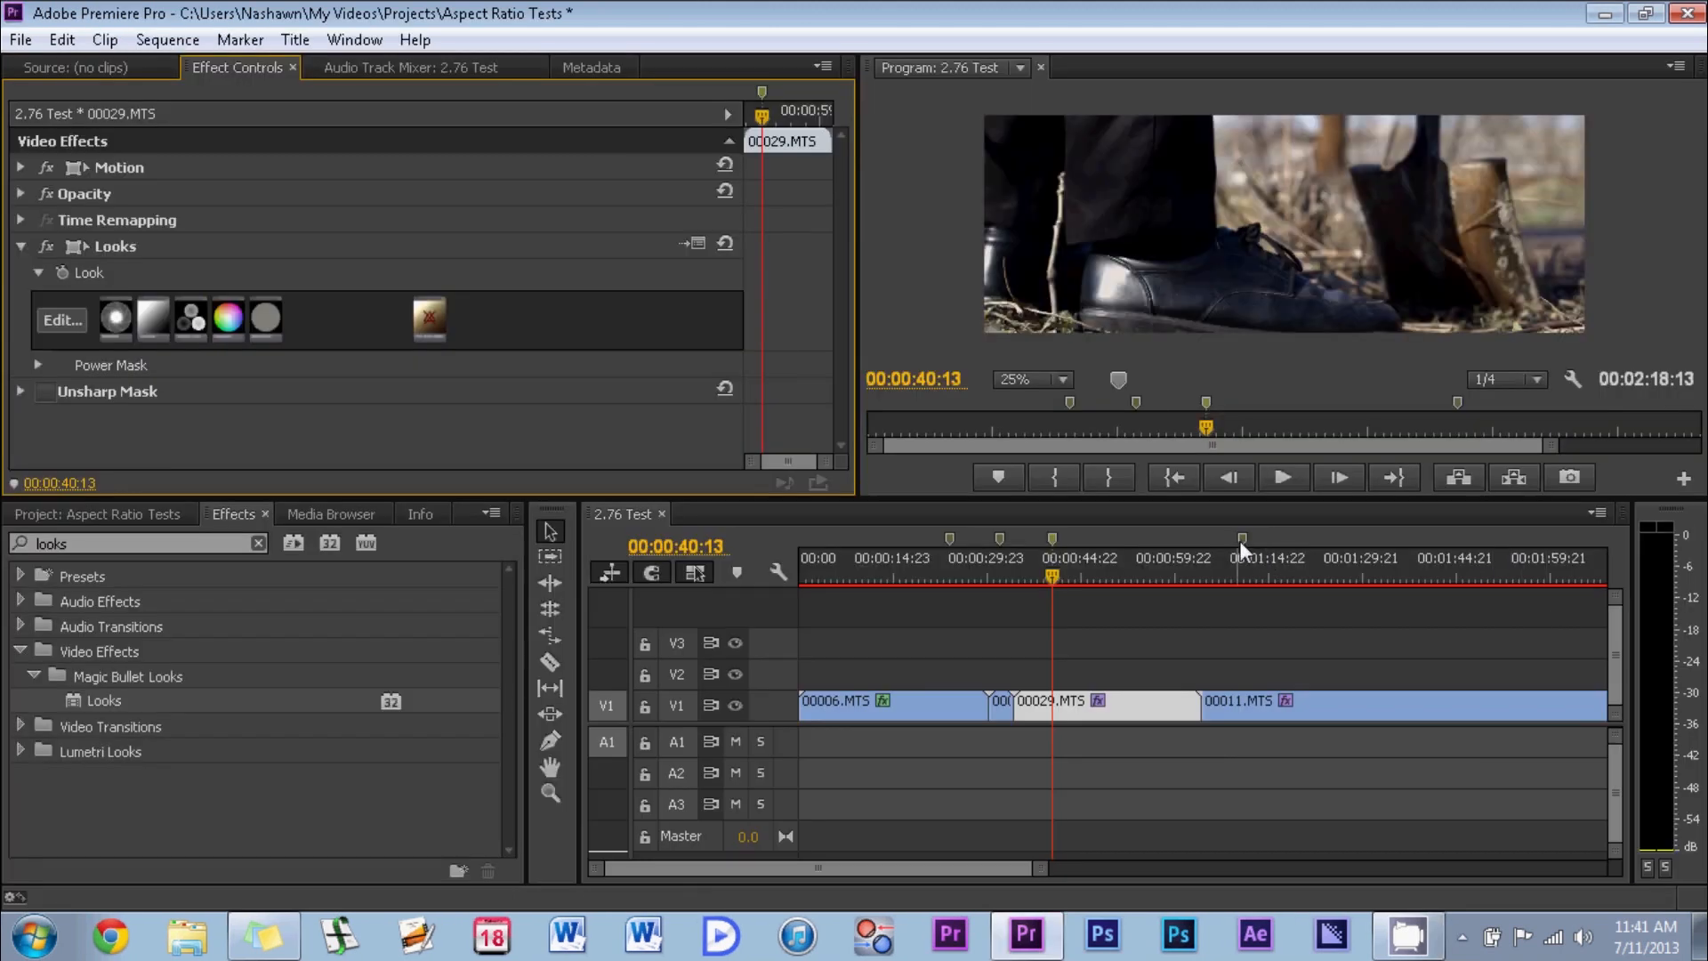
# - Apply the Sliver Stock look to clip 00011.MTS at the 00:01:10:18 marker, with its Colorista 3-Way highlights raised
pyautogui.click(1241, 540)
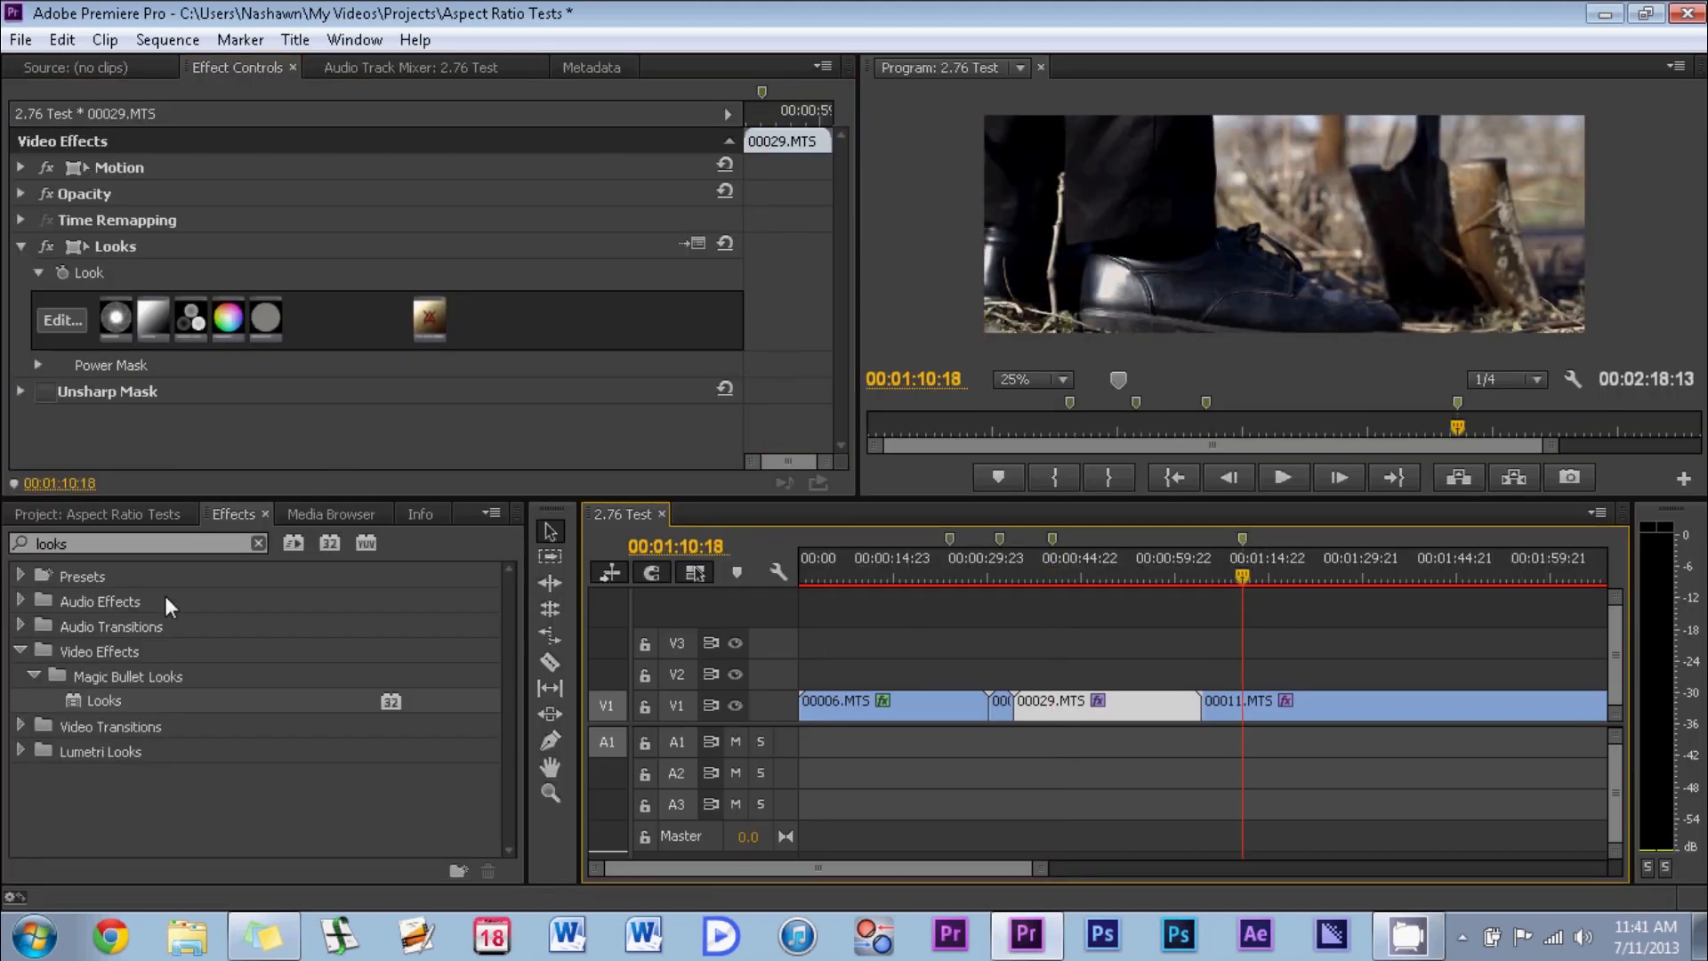
pyautogui.click(1272, 703)
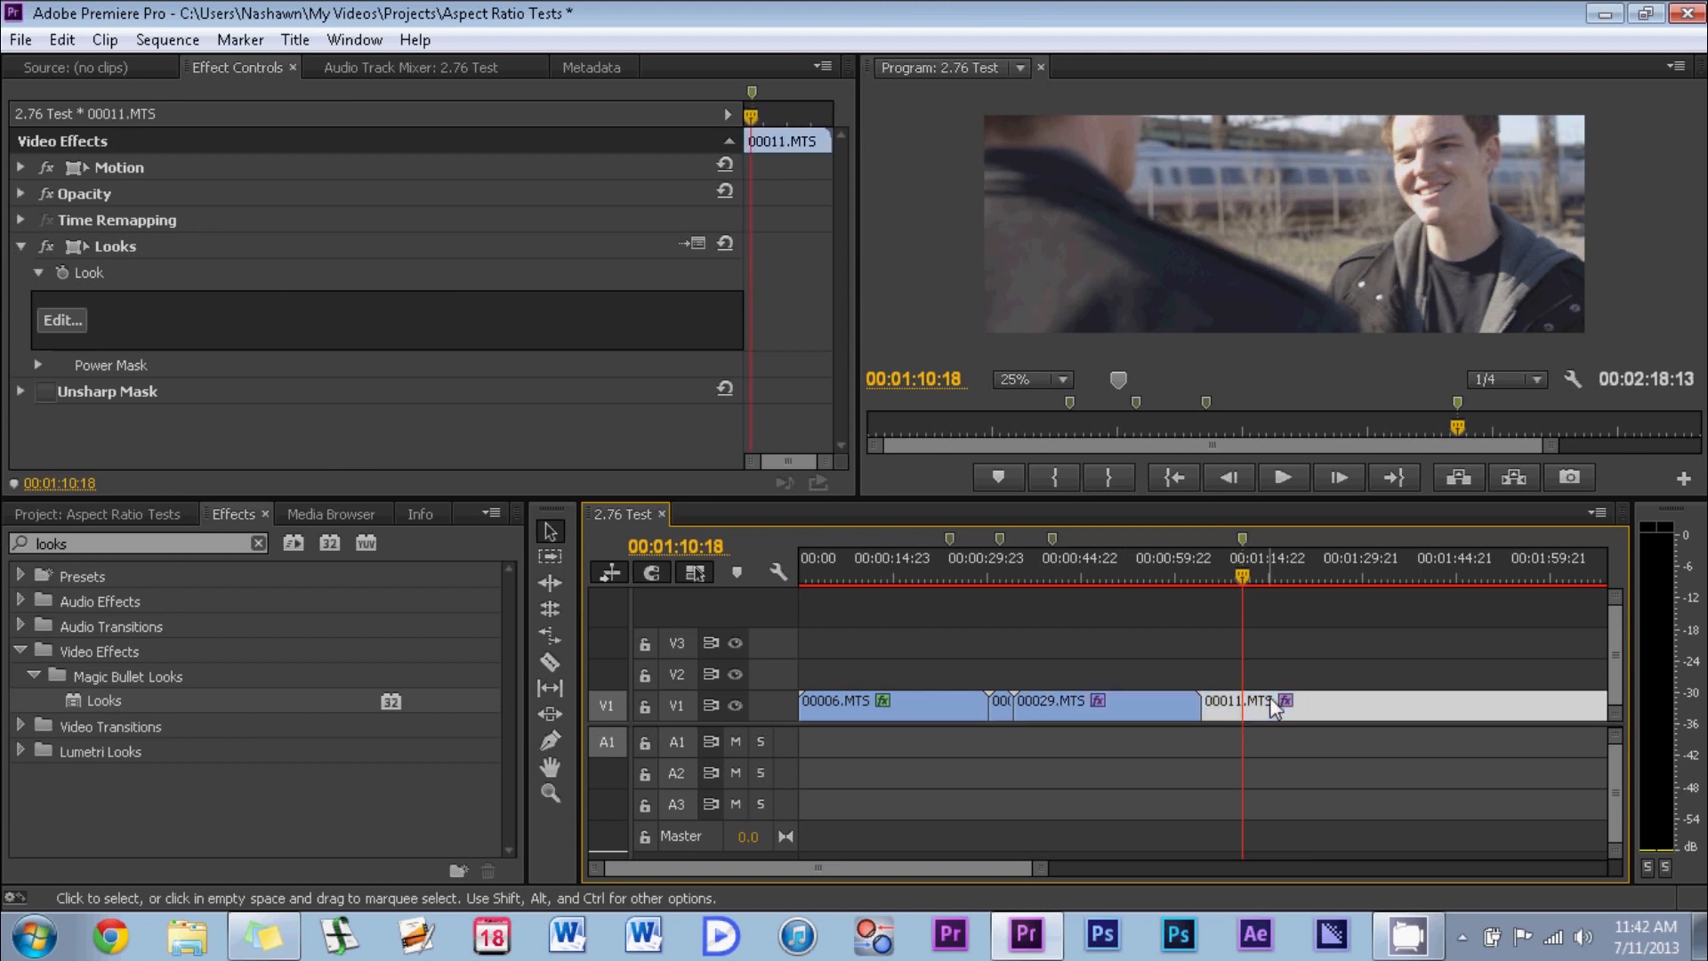
pyautogui.click(61, 320)
pyautogui.moveTo(4, 633)
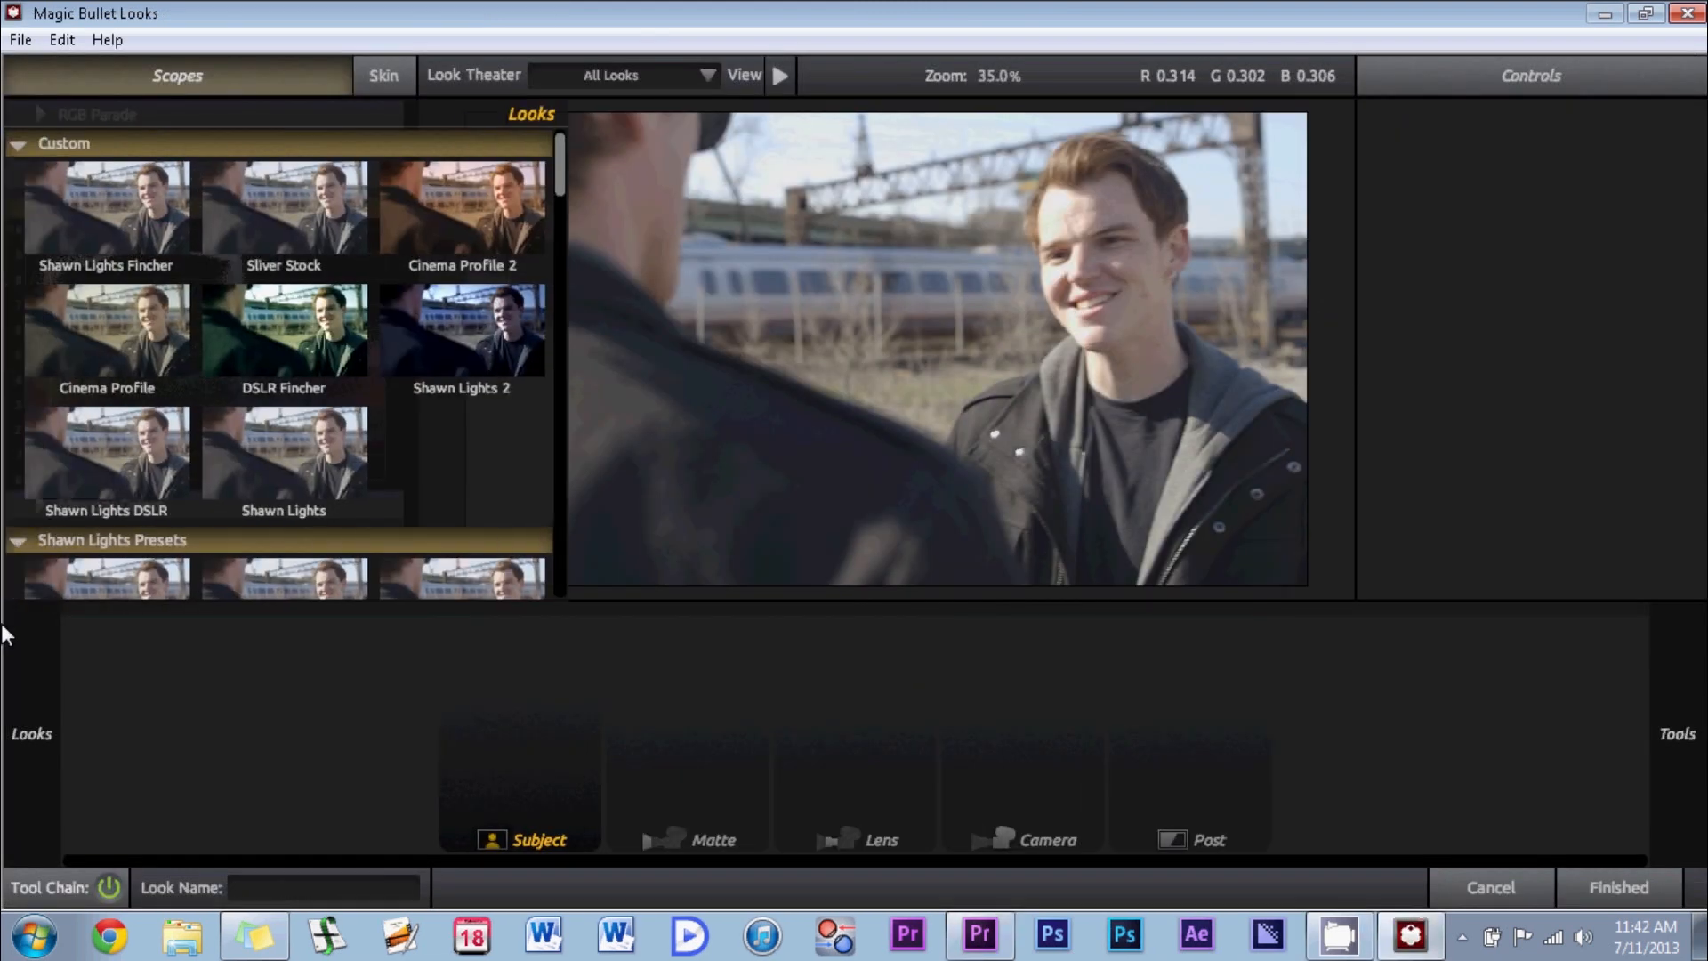
pyautogui.click(301, 233)
pyautogui.moveTo(1564, 298); pyautogui.dragTo(1570, 279)
pyautogui.click(1606, 882)
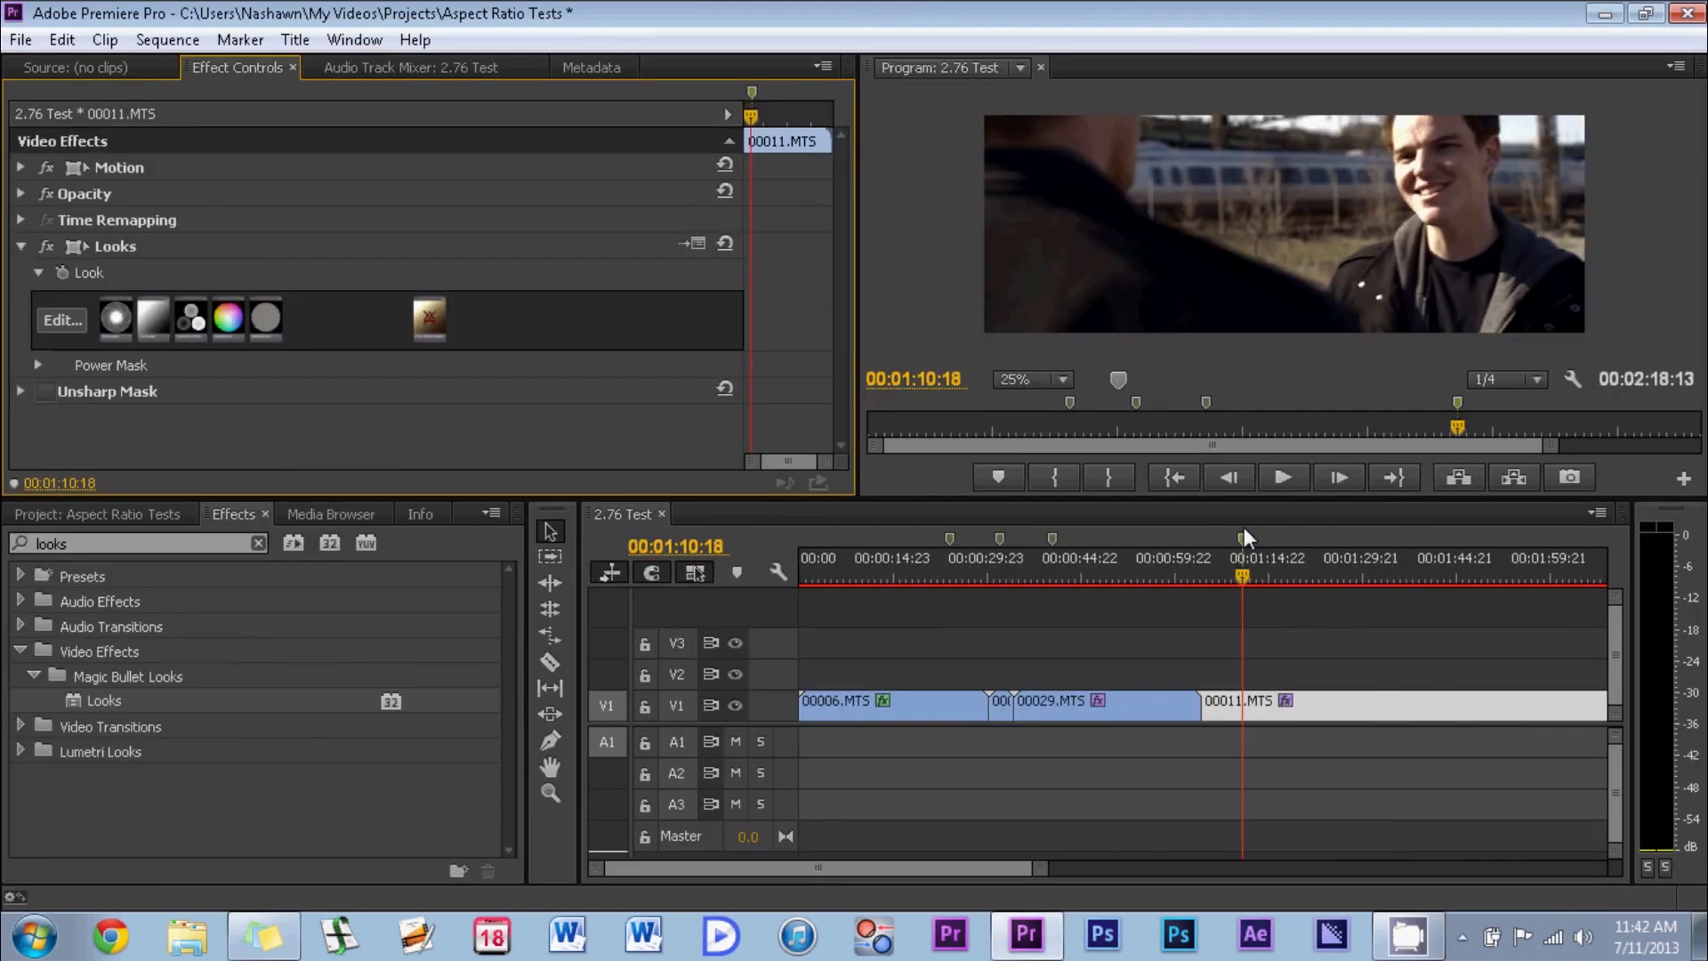
# - Review the look of clip 00011.MTS at 00:01:10:03 and enable the clip's Unsharp Mask effect
pyautogui.click(1236, 573)
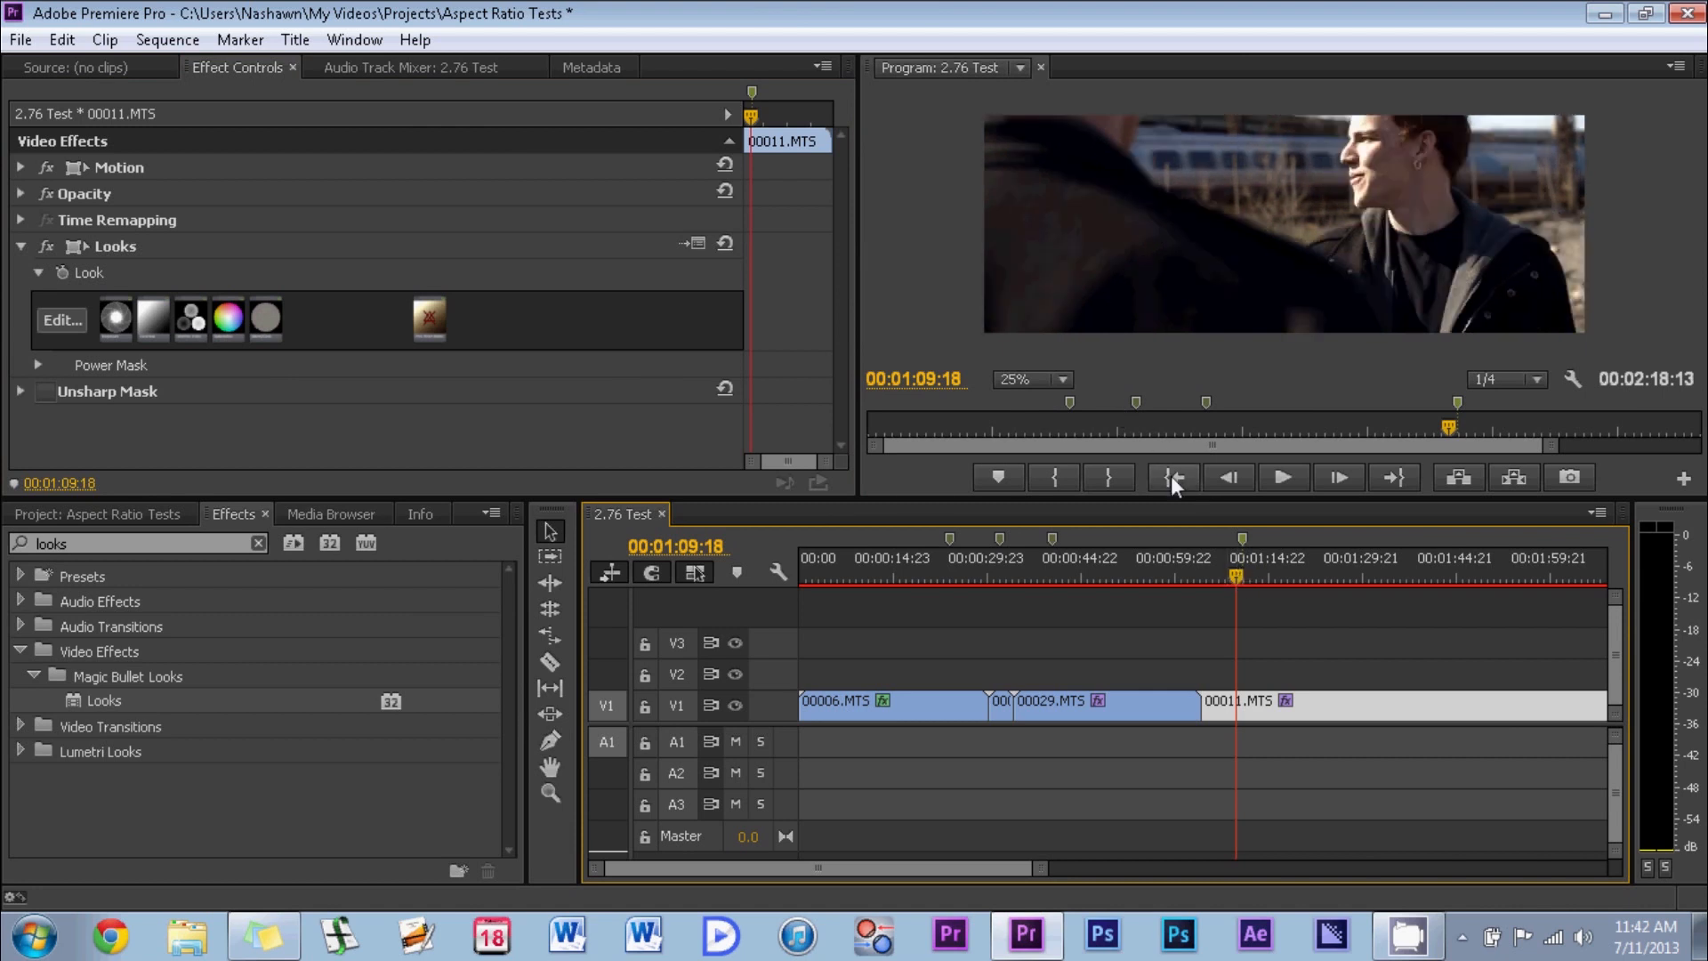
pyautogui.click(1238, 577)
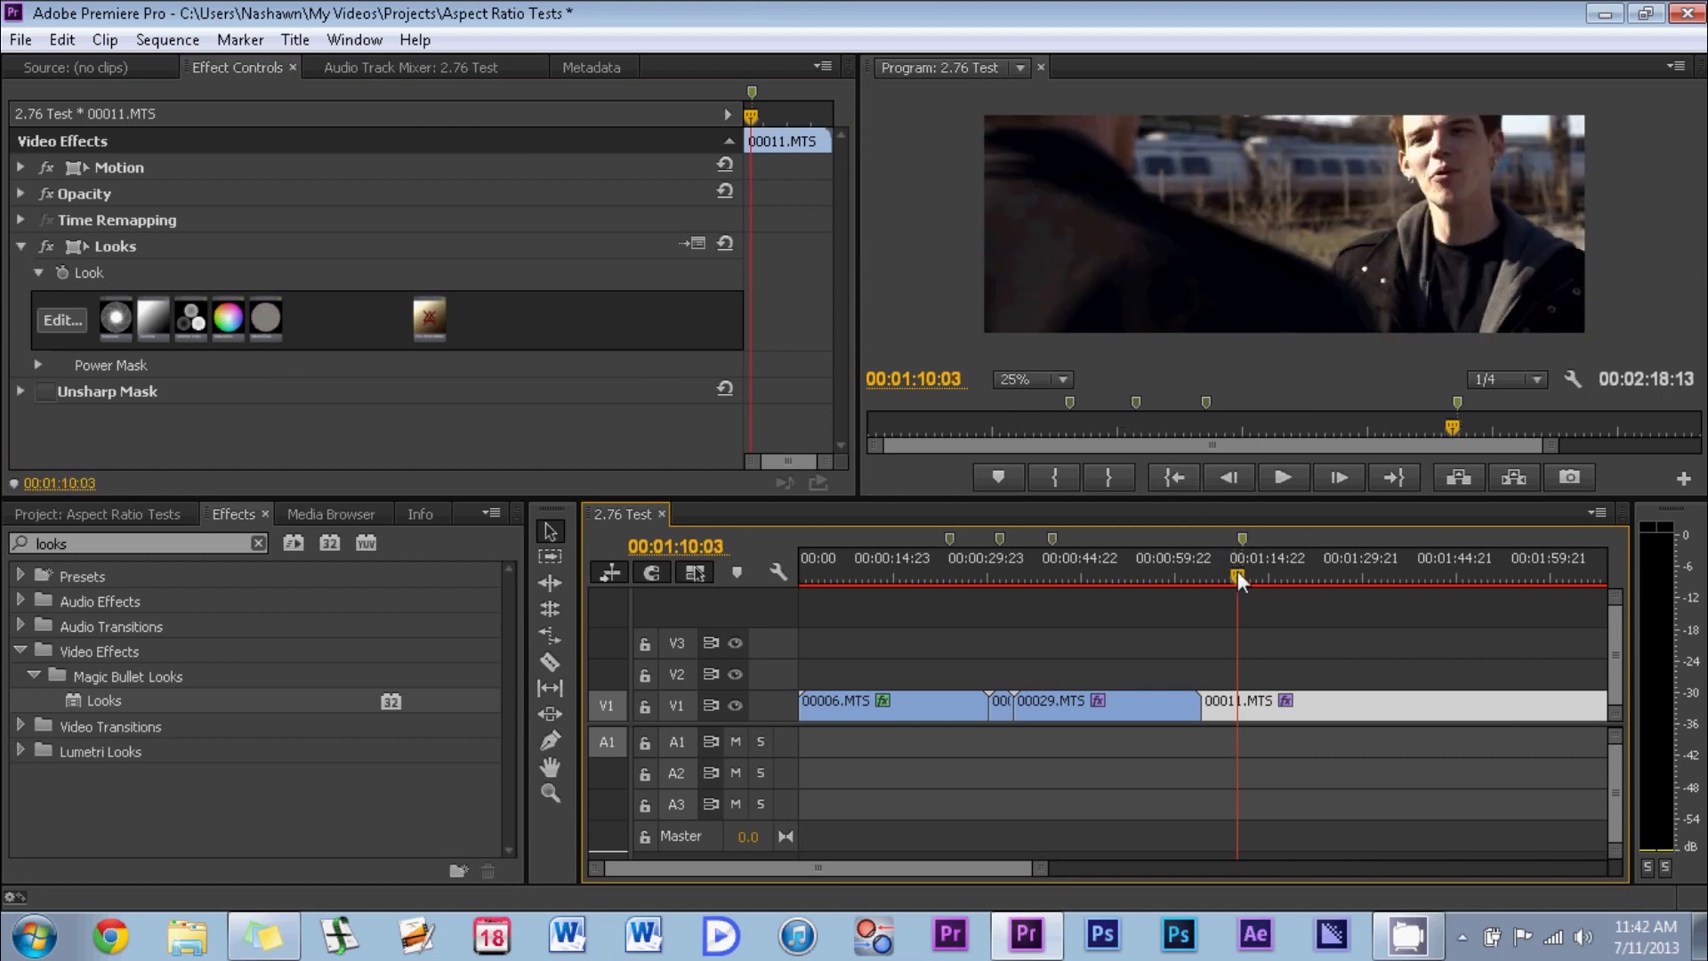
pyautogui.click(59, 319)
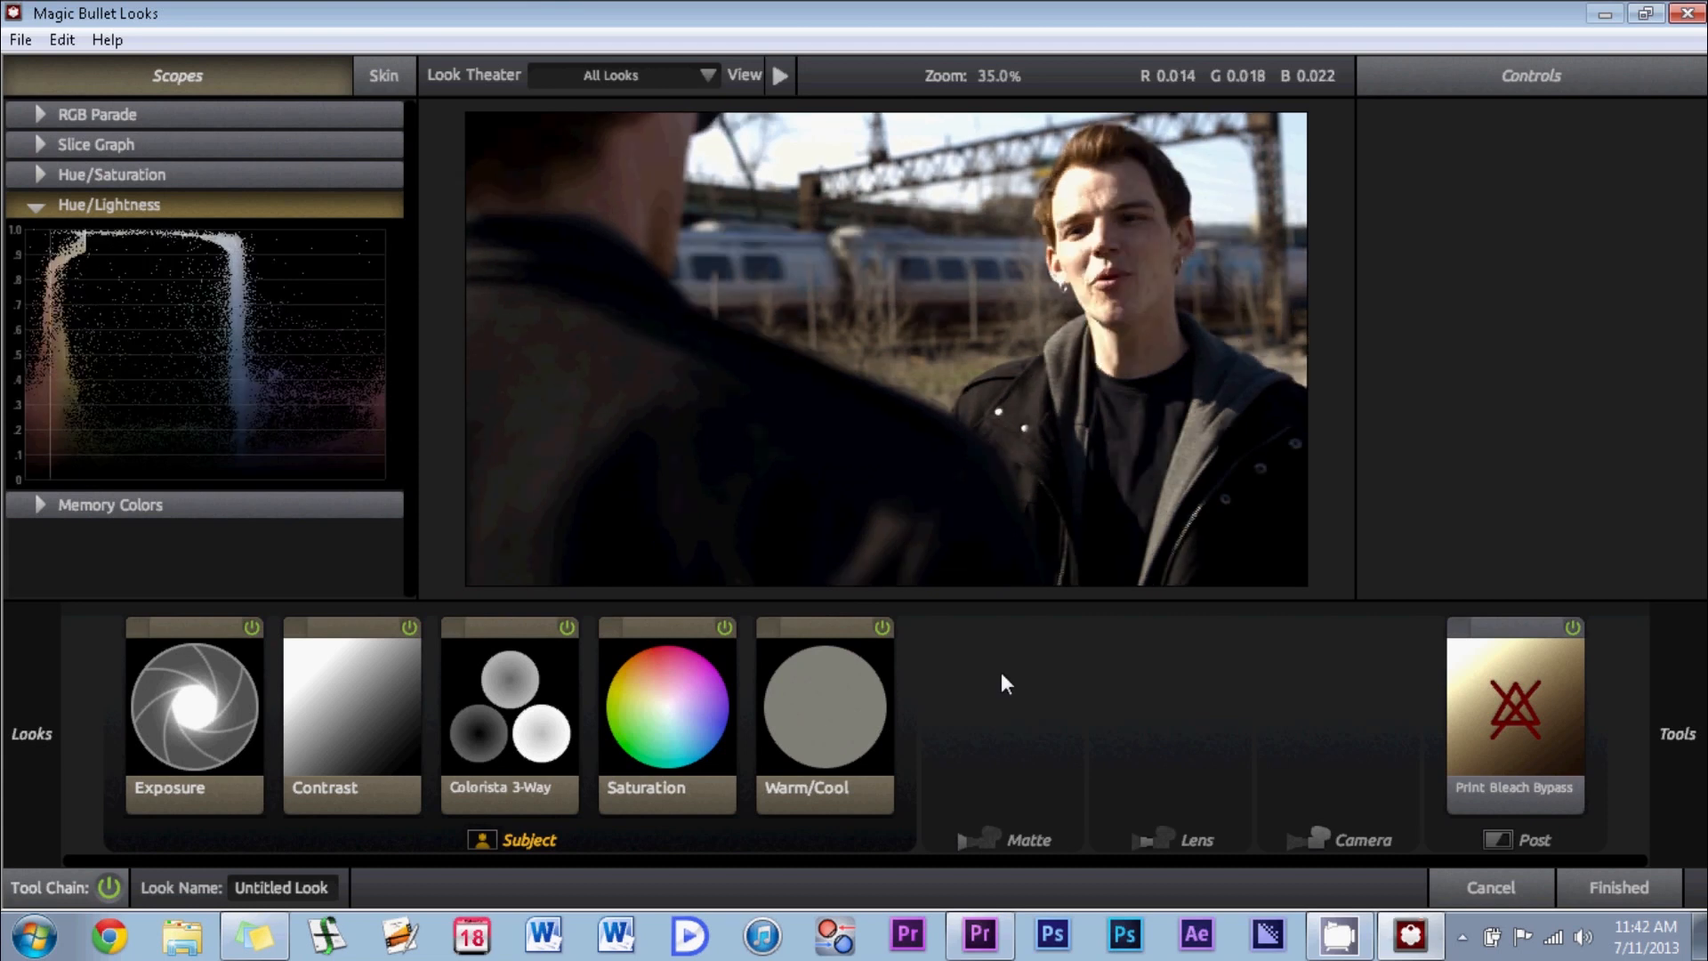
pyautogui.click(1596, 890)
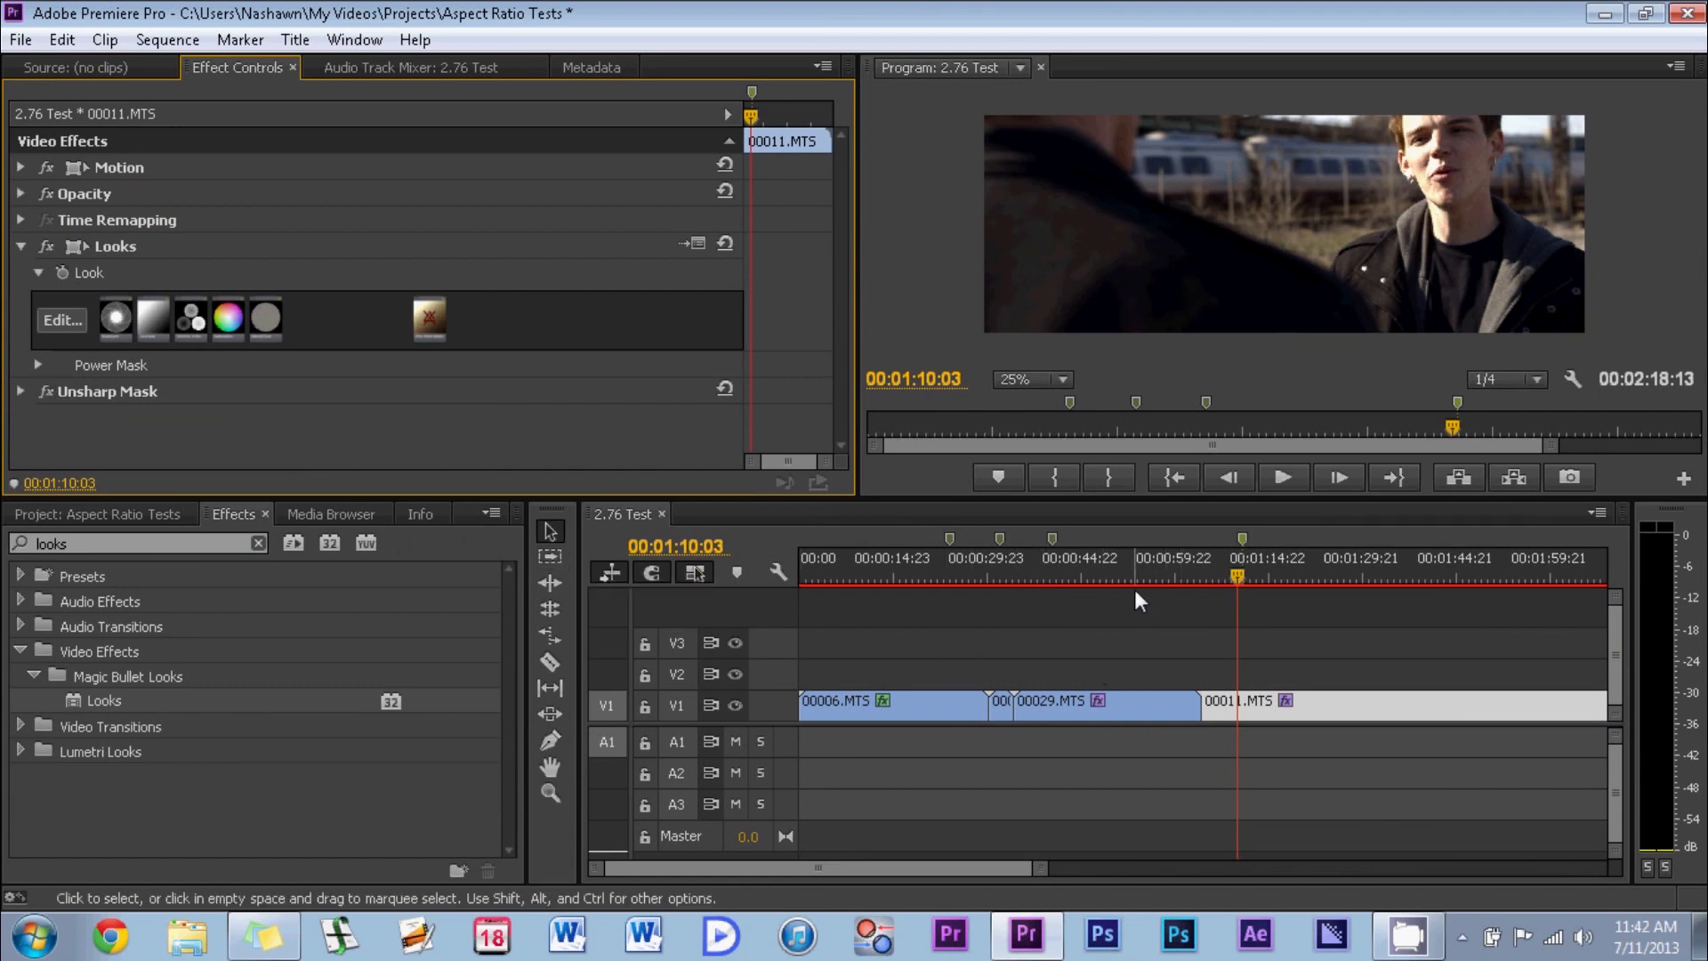
# - Enable the Unsharp Mask effect on clips 00029.MTS and 00032.MTS, and save the project
pyautogui.click(1054, 537)
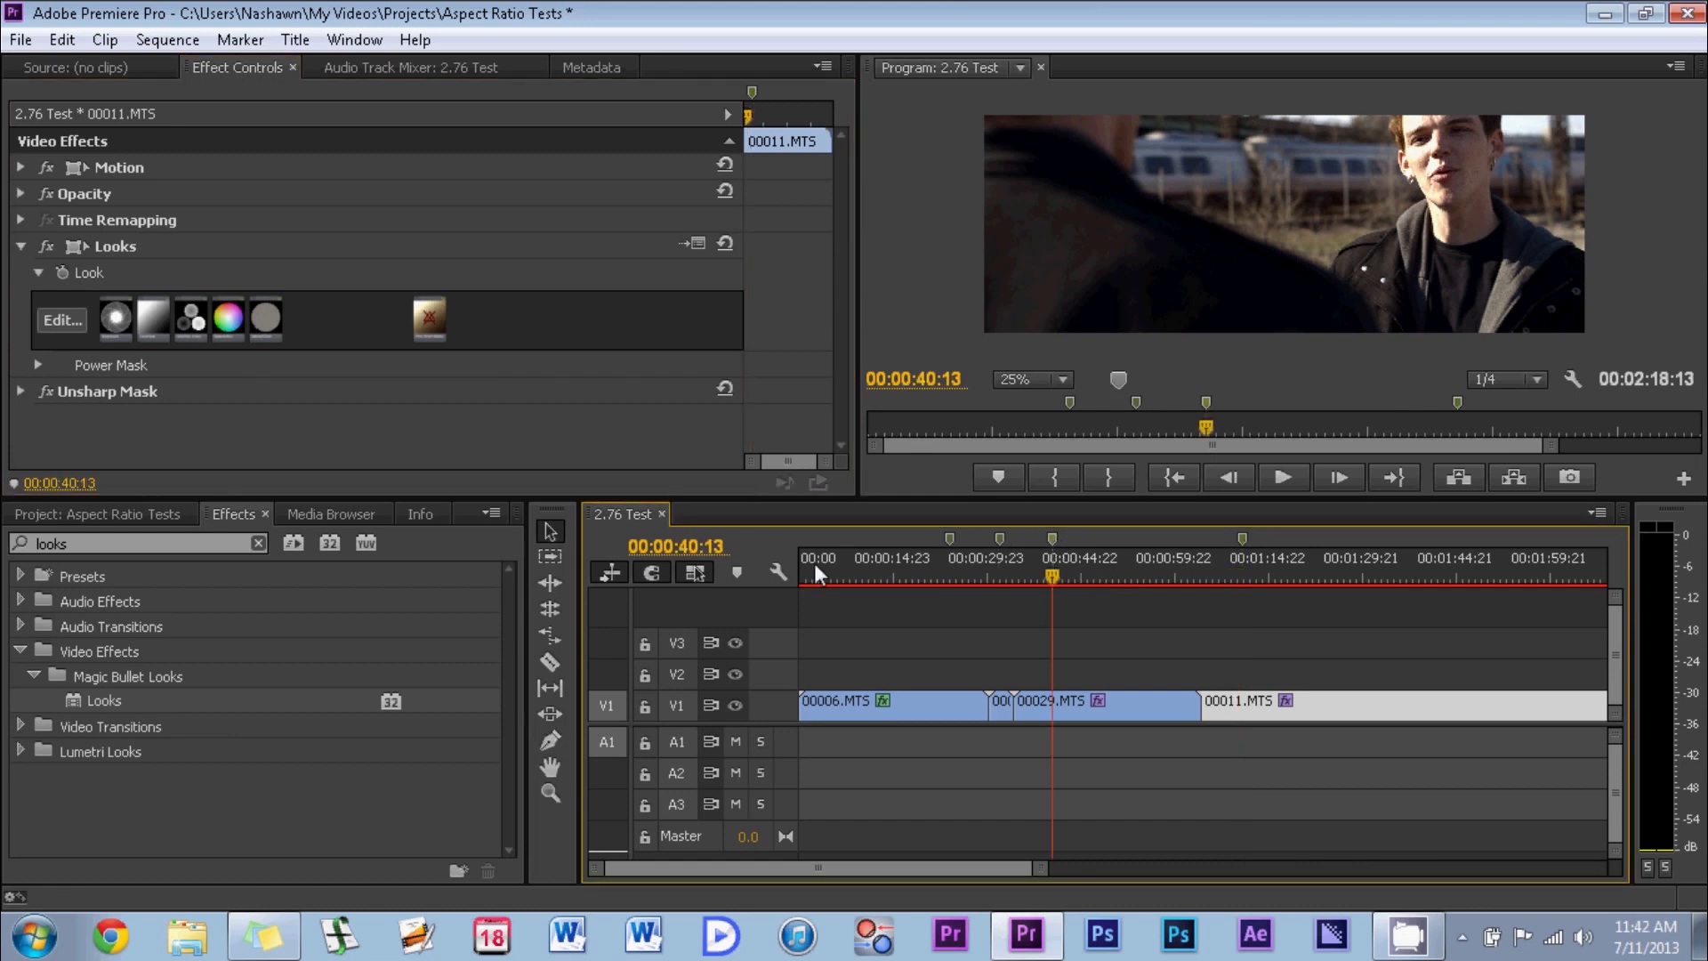
pyautogui.click(1069, 699)
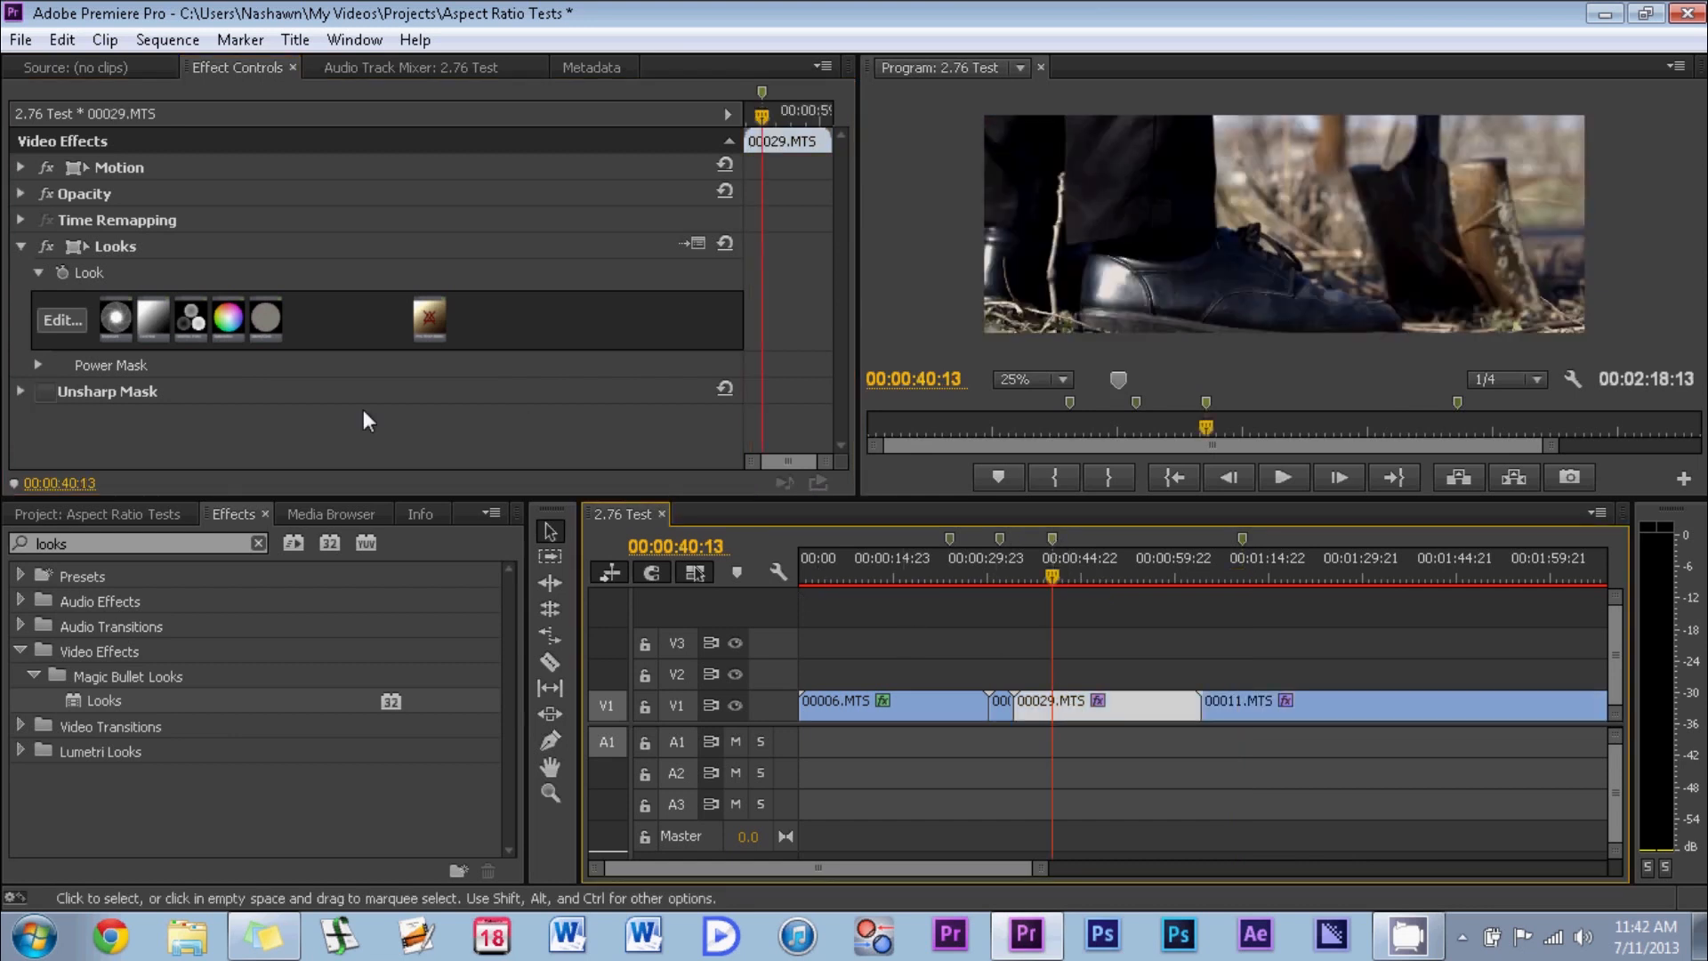
pyautogui.click(45, 392)
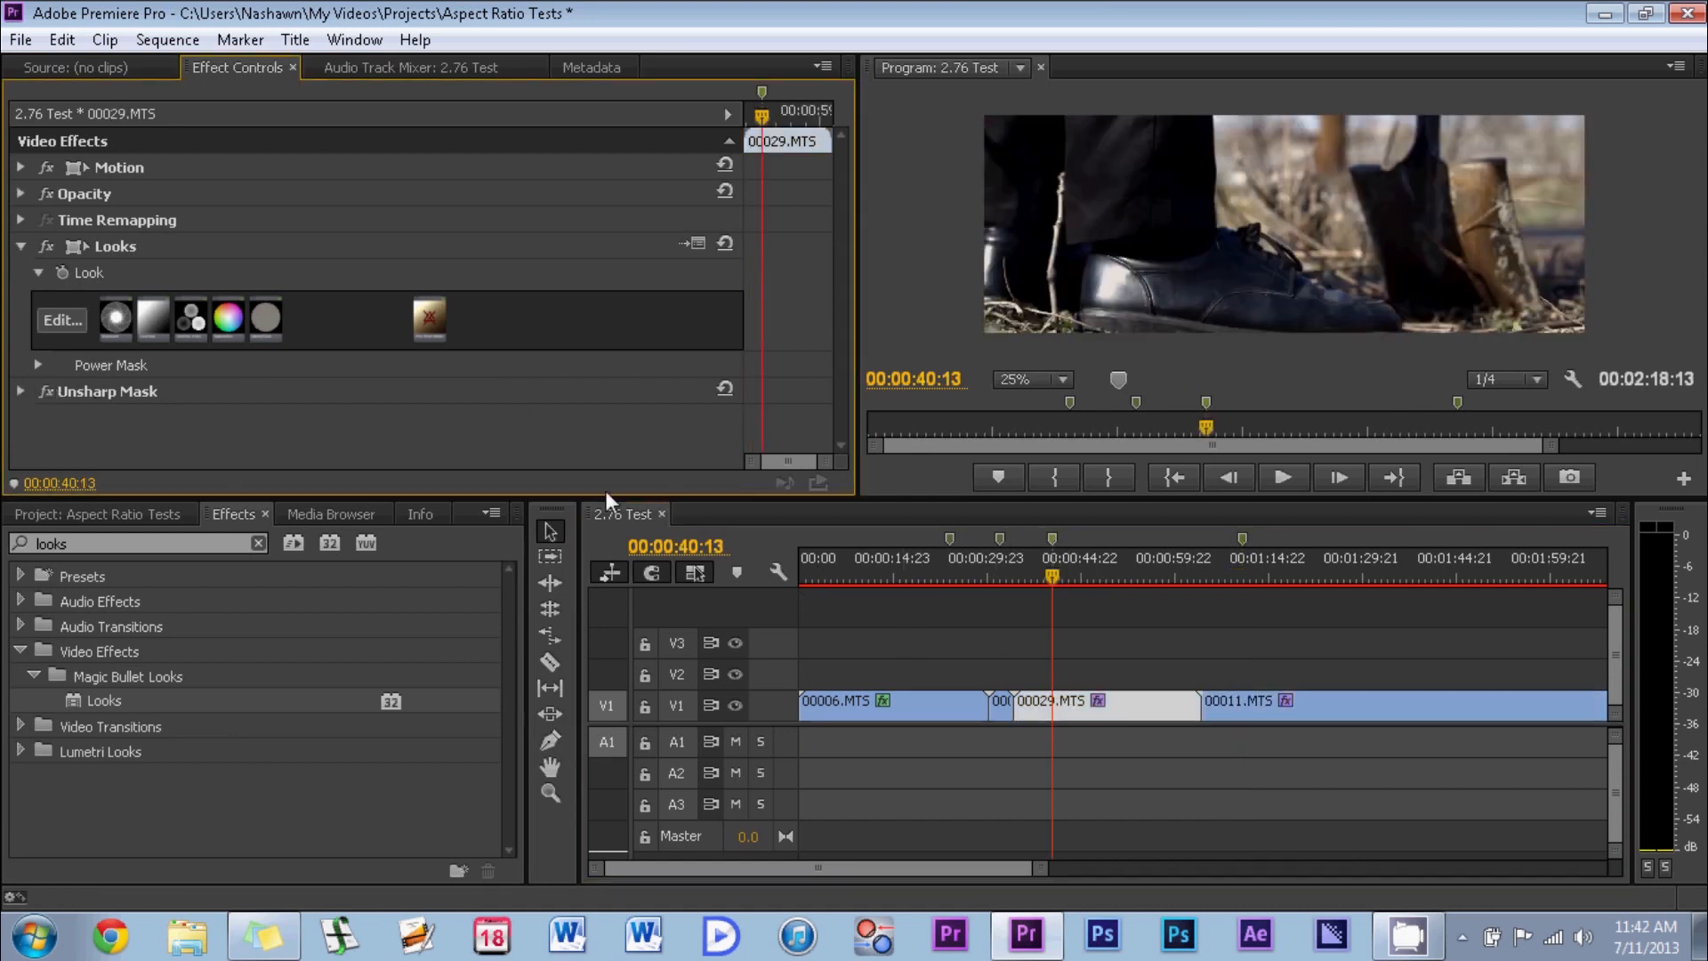
pyautogui.click(999, 538)
pyautogui.click(1005, 706)
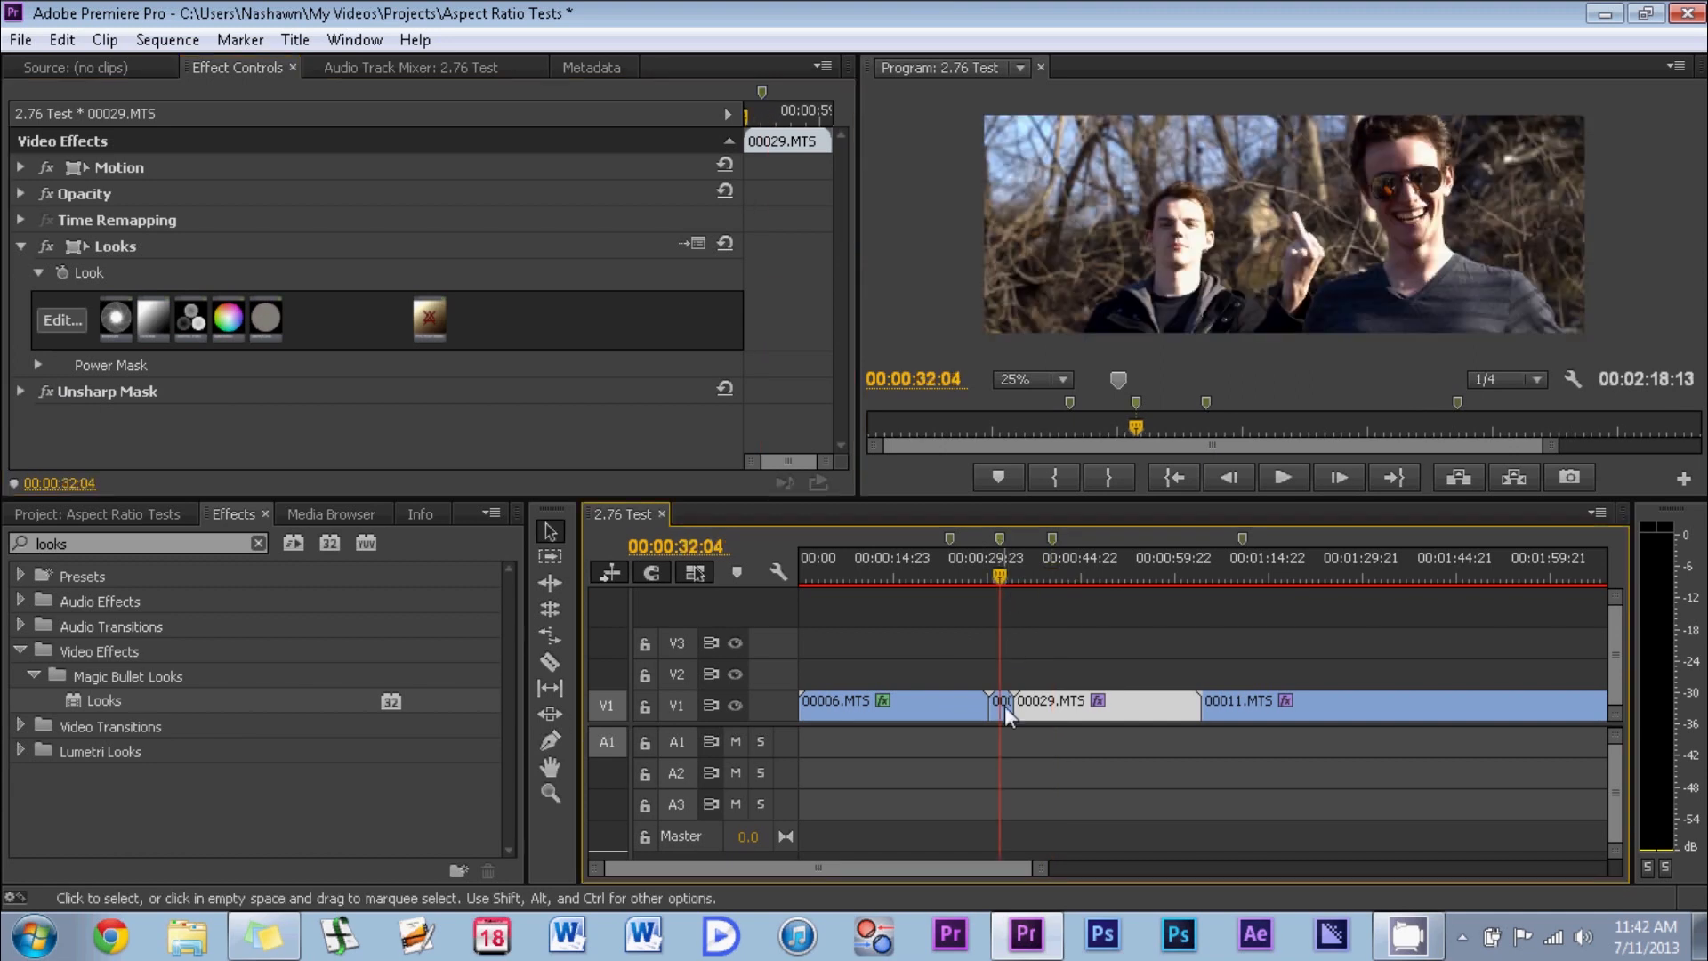
pyautogui.click(46, 392)
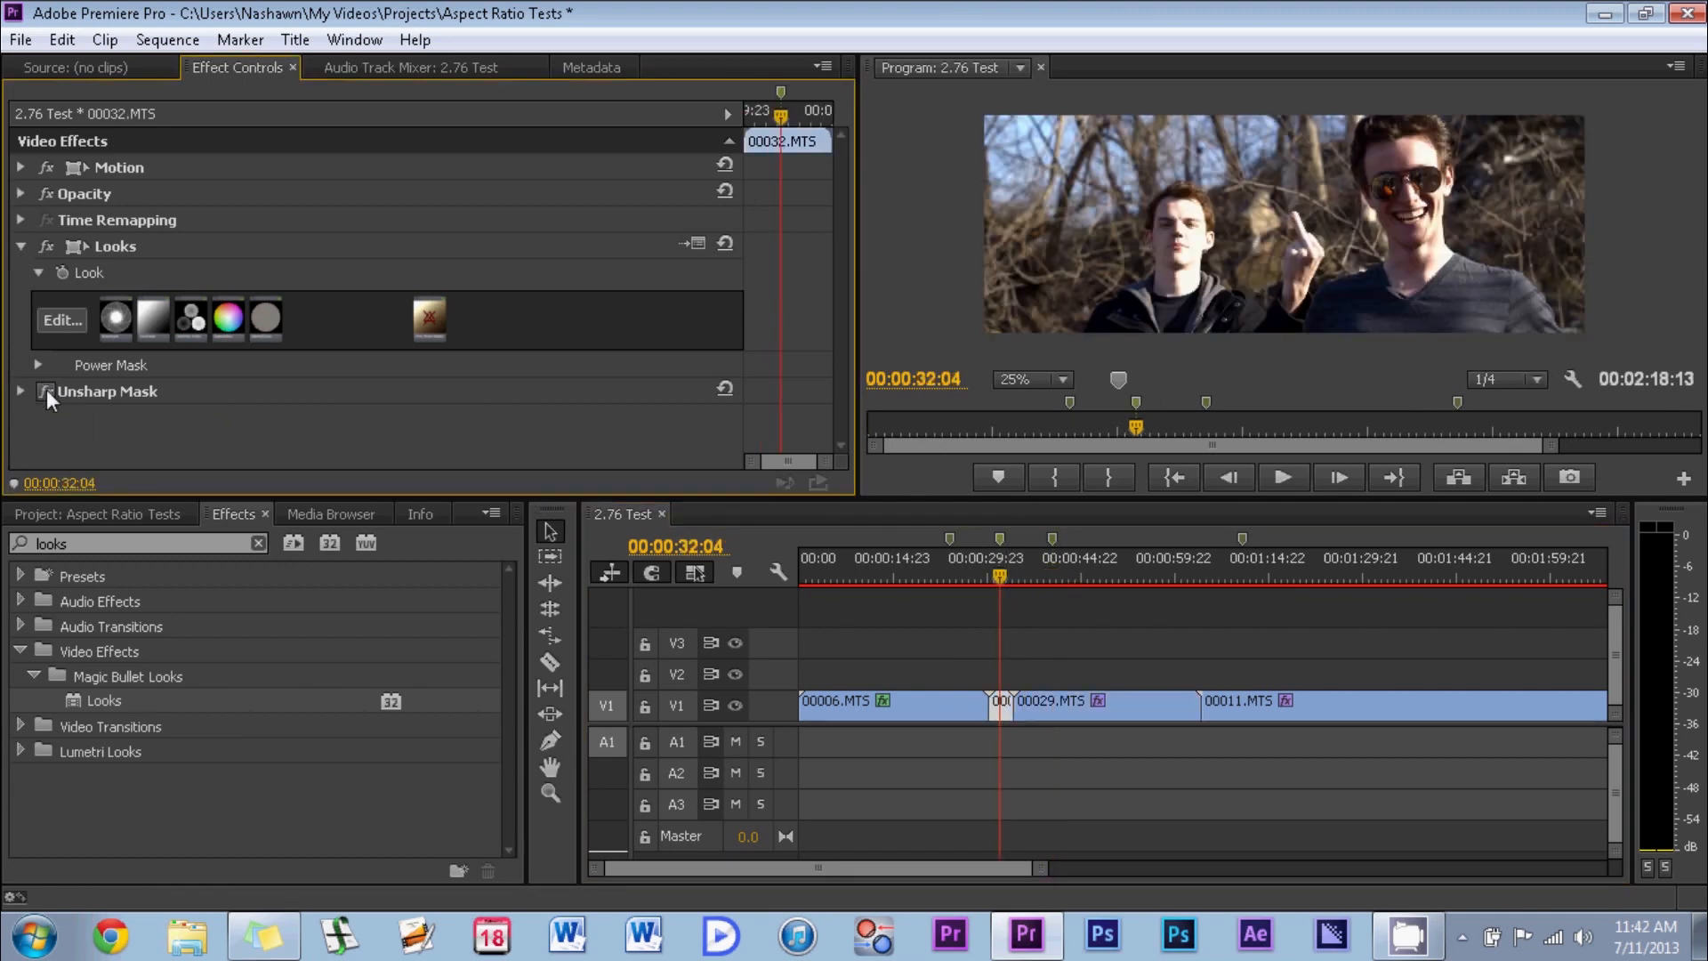
pyautogui.hotkey('ctrl', 's')
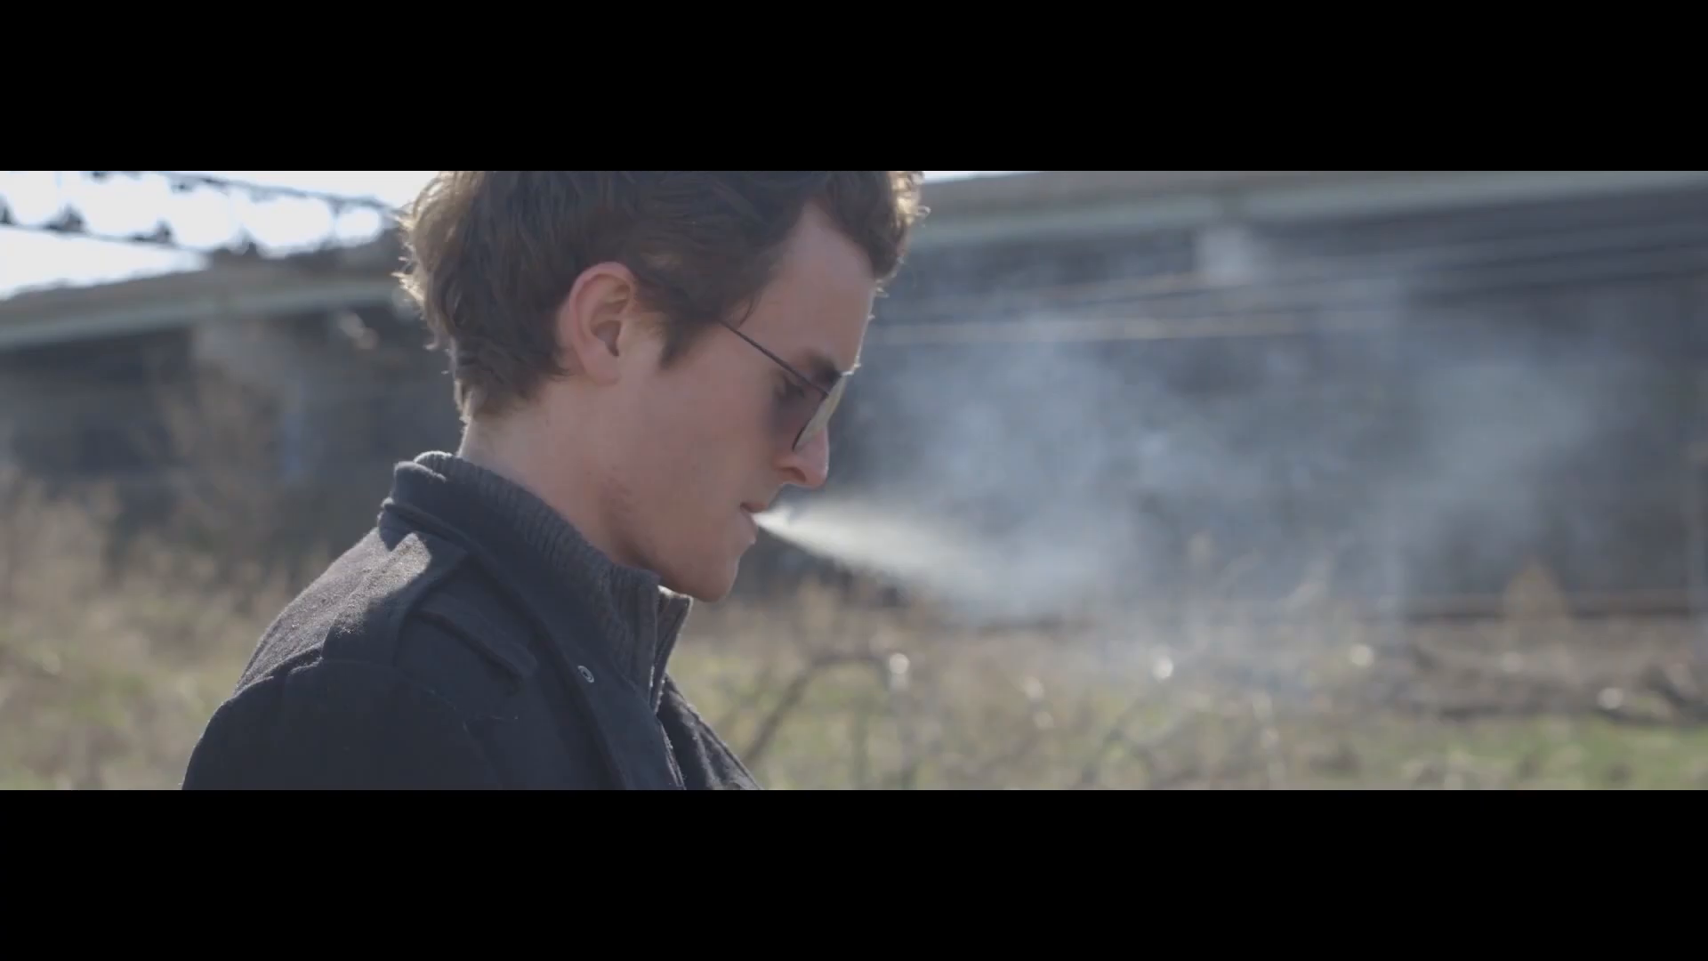